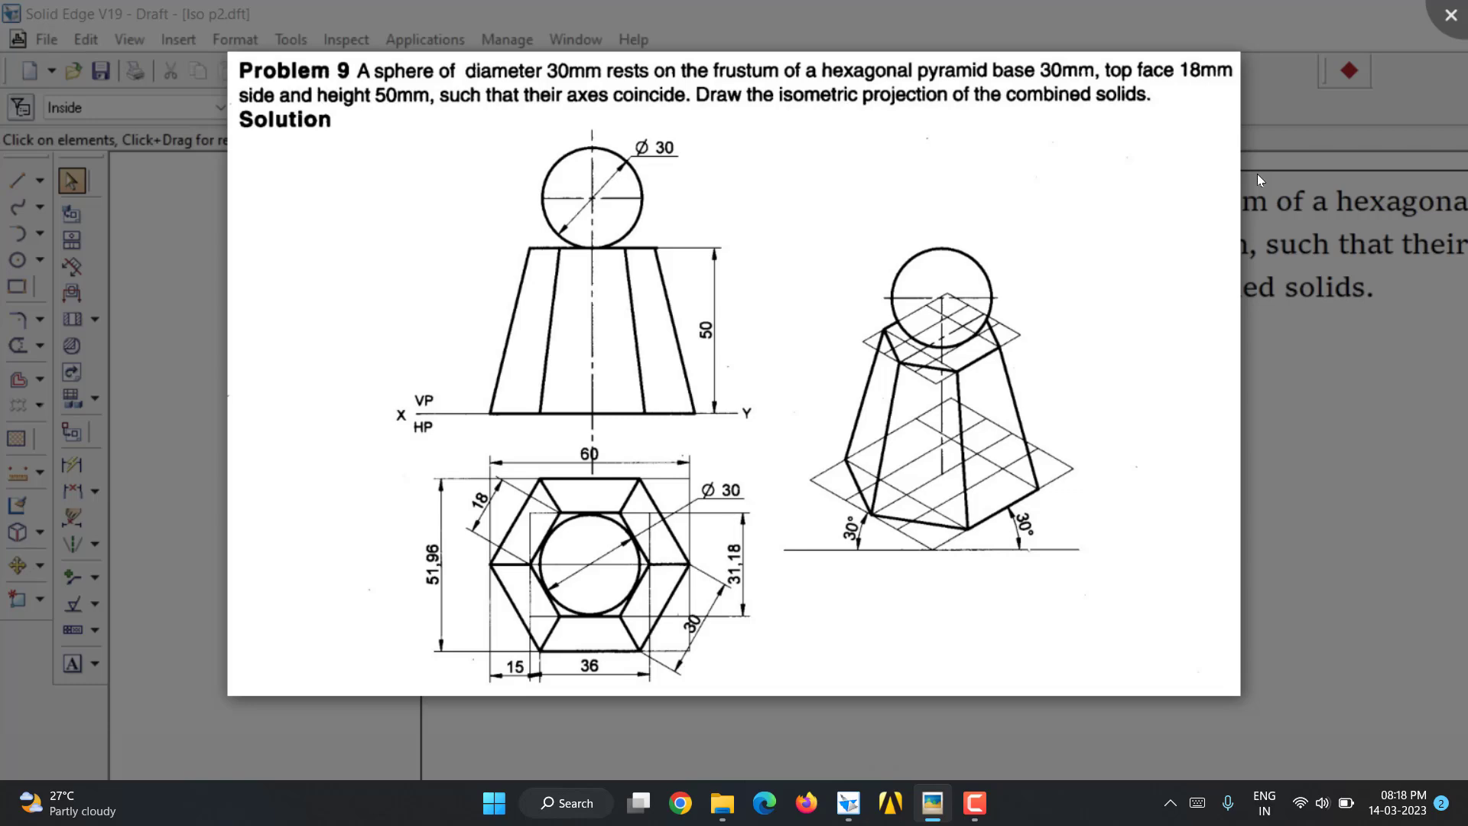
# - Close the reference solution picture and return to the Problem 9 drawing sheet in Solid Edge
pyautogui.click(1329, 361)
pyautogui.click(1131, 44)
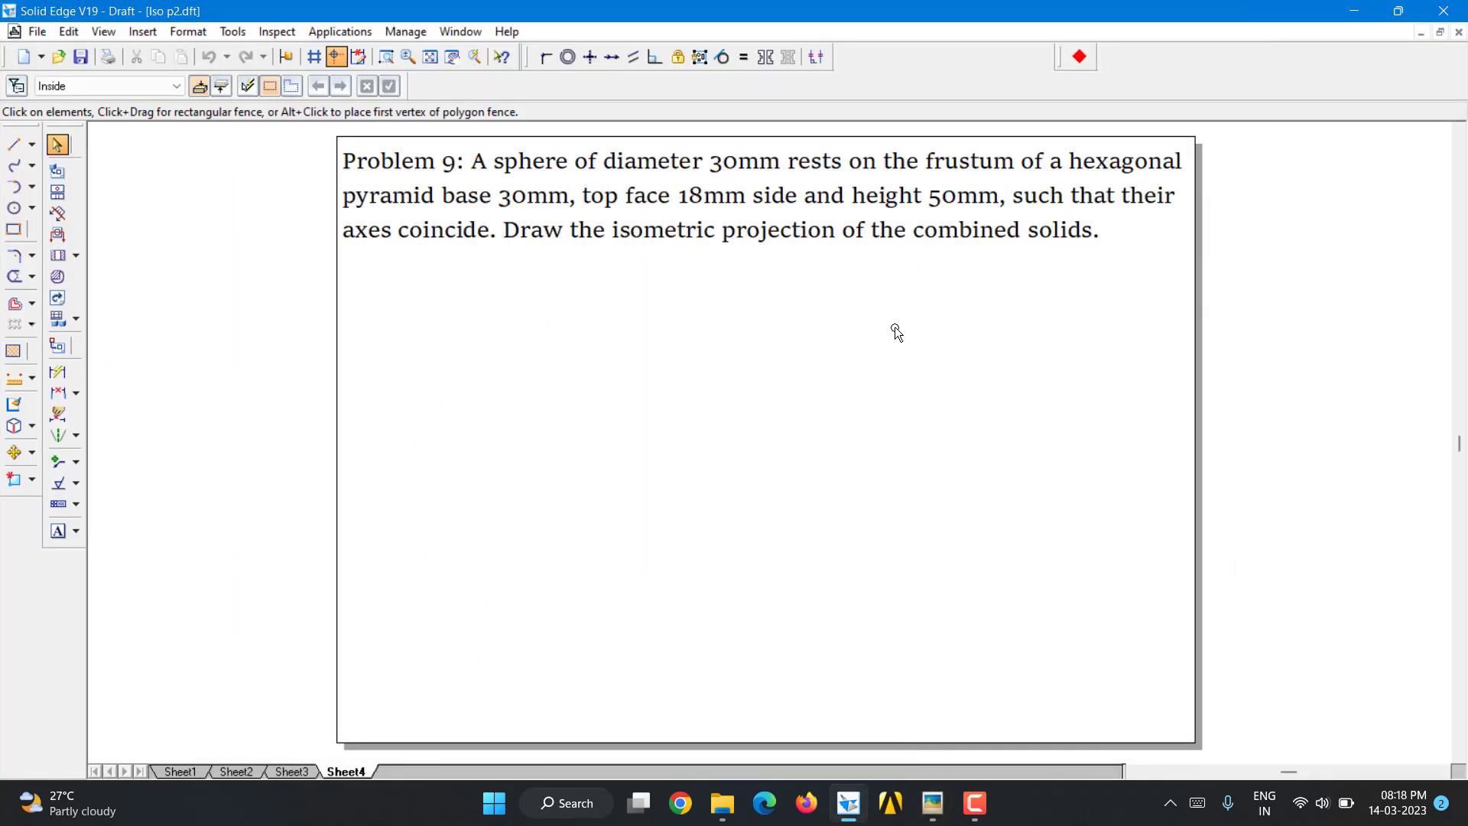
pyautogui.click(370, 197)
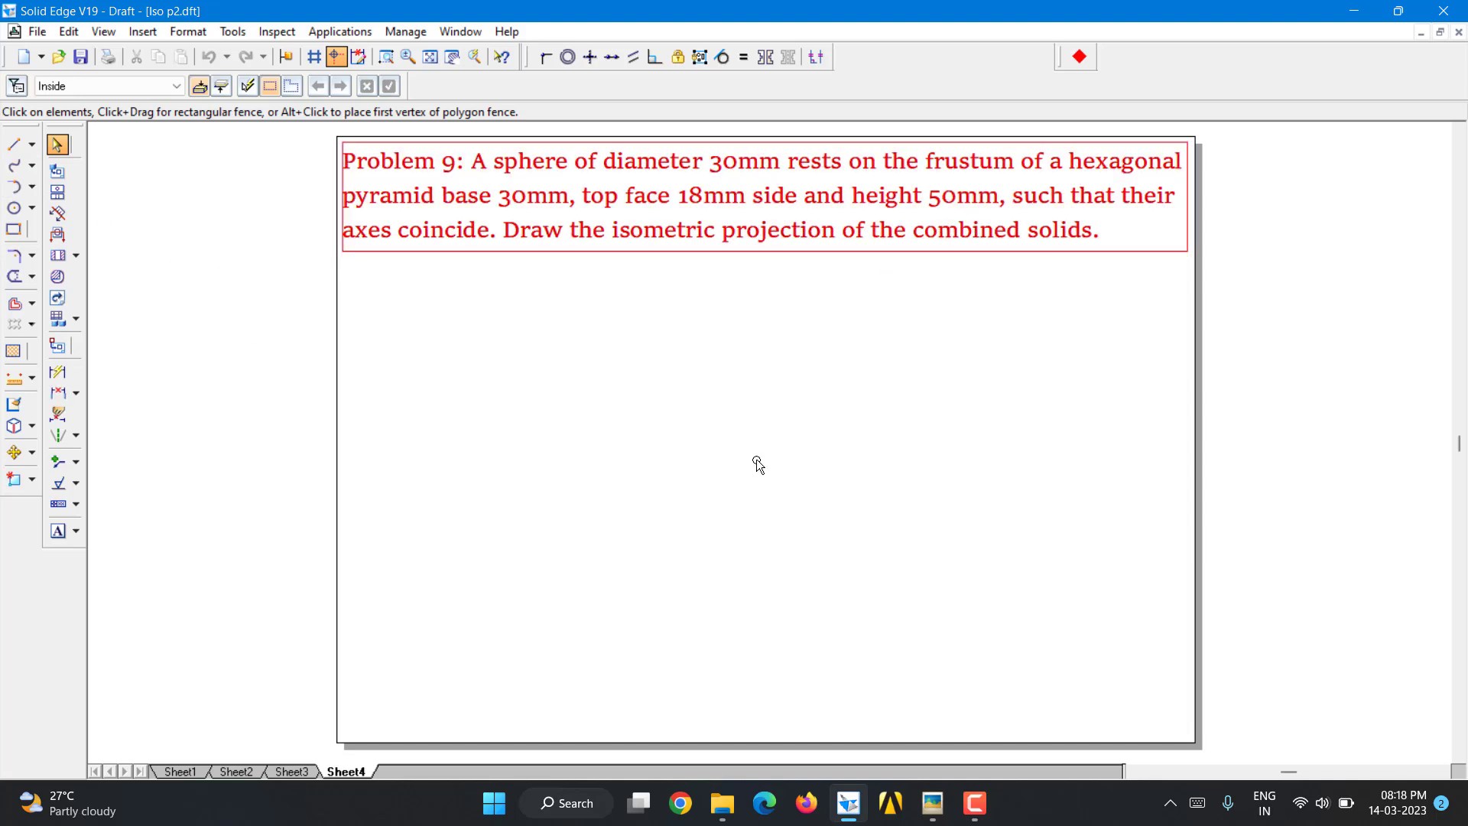
# - Place a six-sided polygon with a 30 mm flat length and relationships applied below the problem text at the sheet's lower left
pyautogui.click(1085, 64)
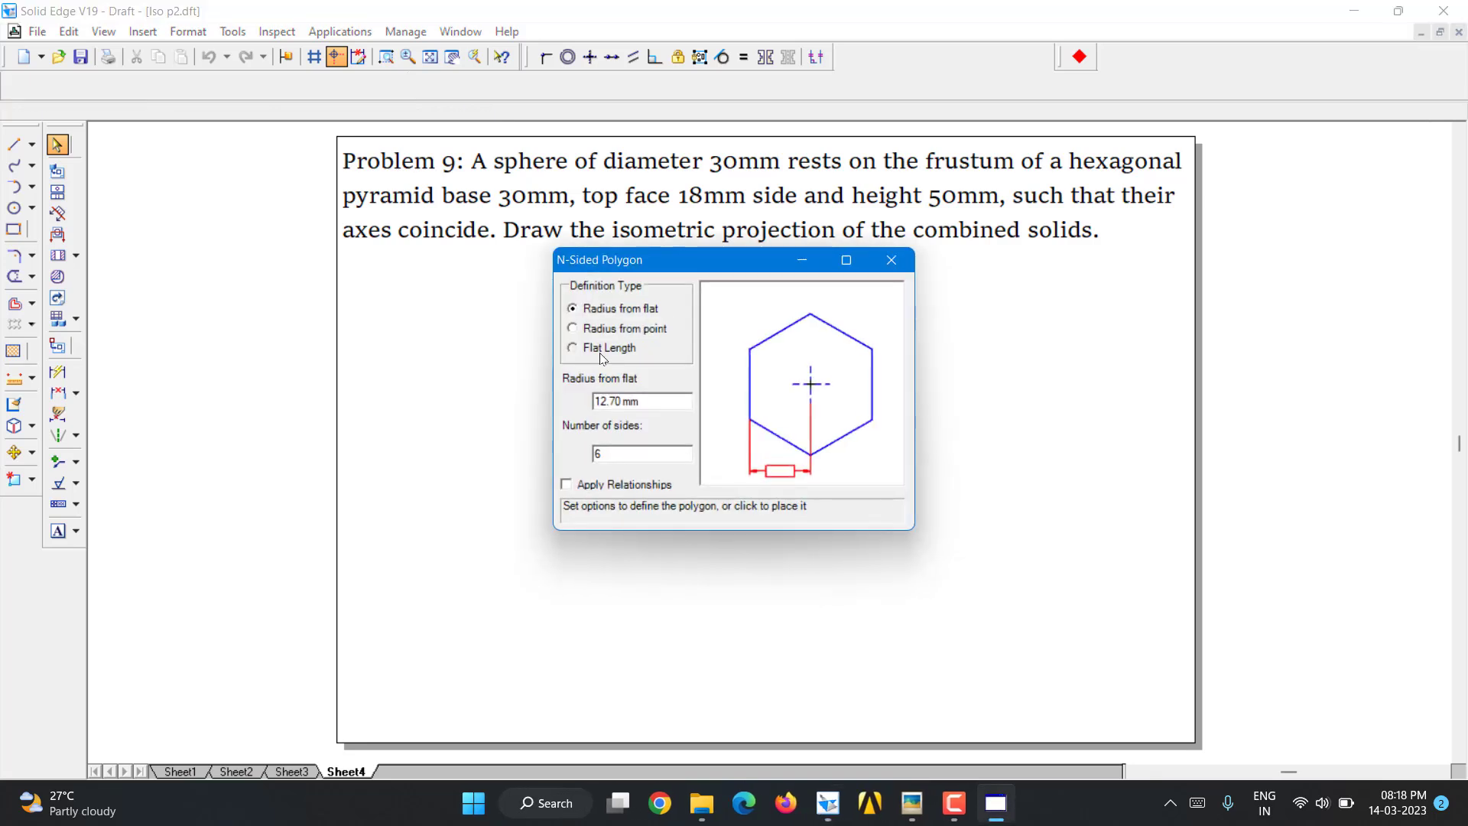
pyautogui.click(603, 353)
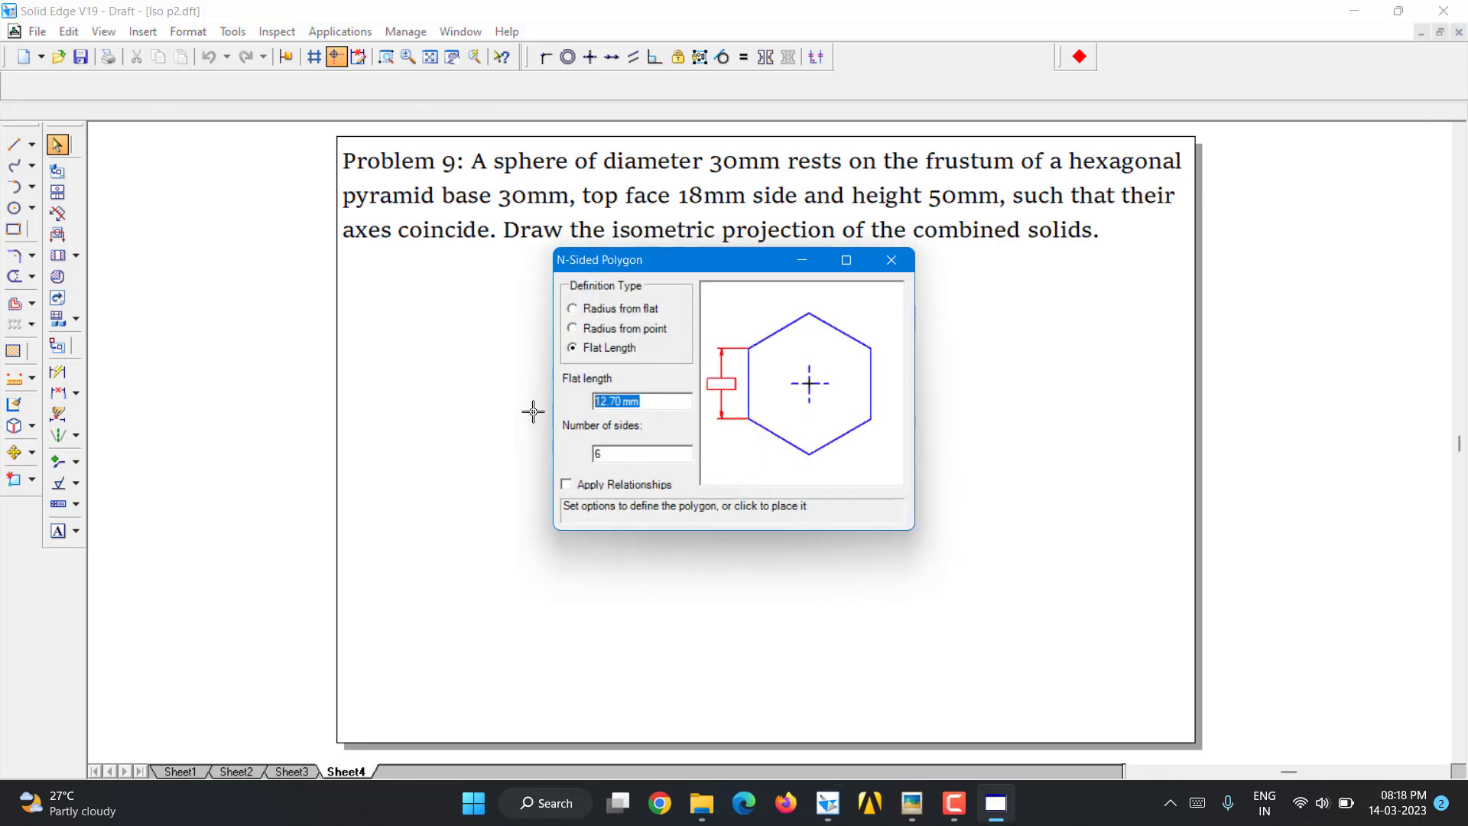
pyautogui.write('30')
pyautogui.click(567, 484)
pyautogui.click(478, 591)
# - Draw horizontal lines extending both ways from the hexagon's bottom vertex, past the width of the hexagon
pyautogui.click(14, 144)
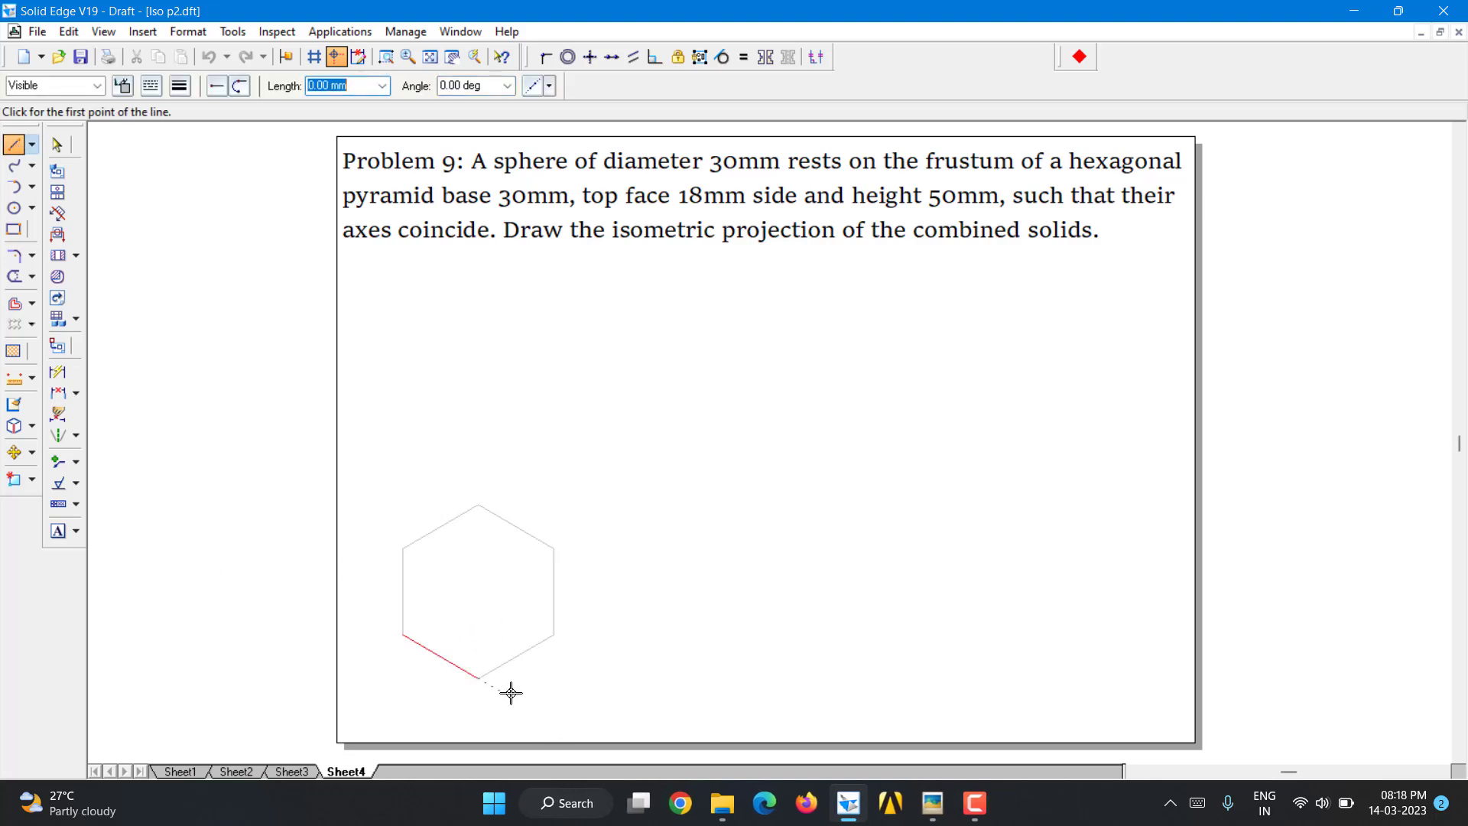
pyautogui.click(482, 681)
pyautogui.rightClick(558, 681)
pyautogui.click(479, 678)
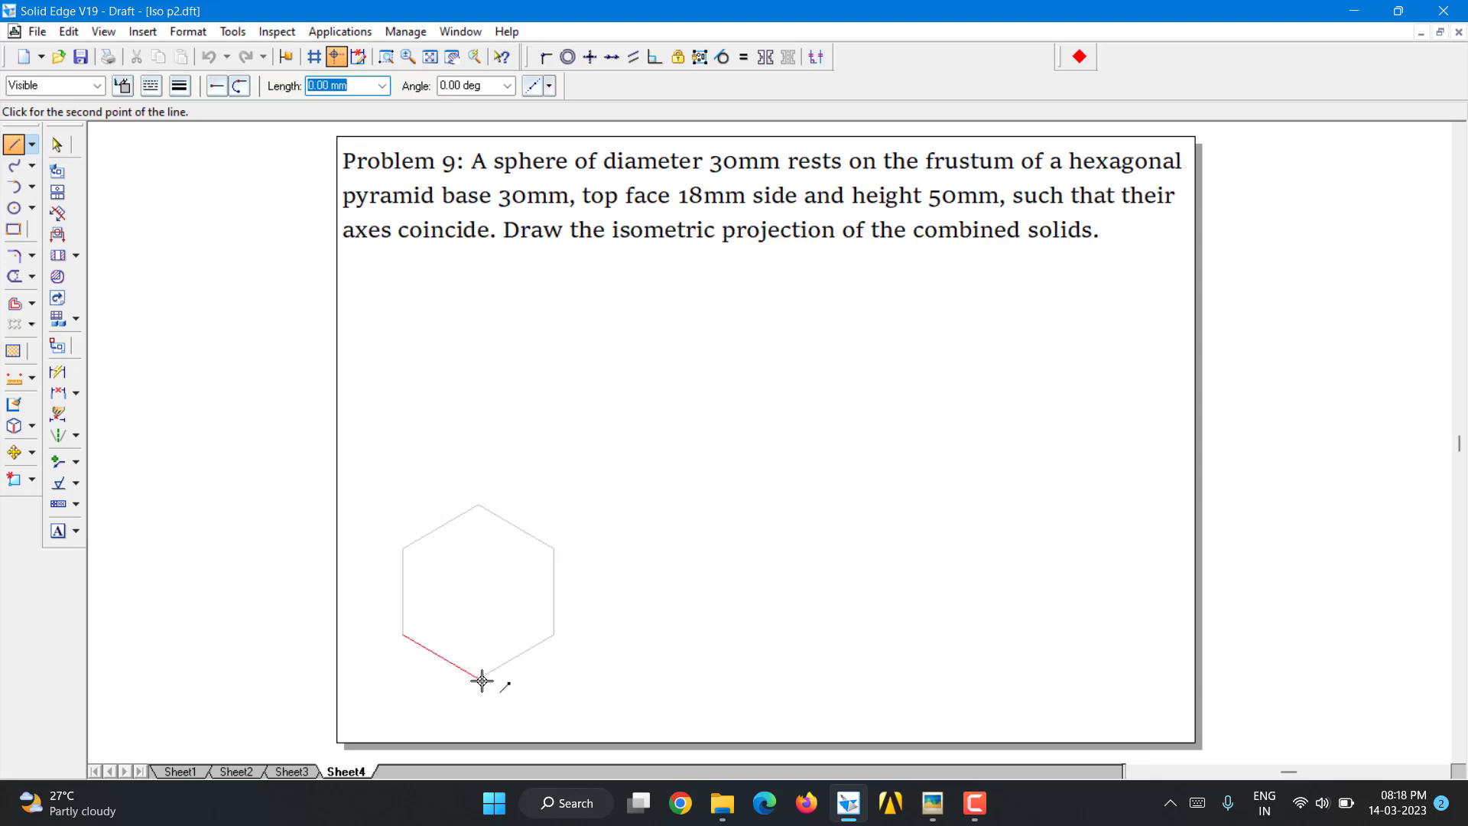
pyautogui.click(585, 678)
pyautogui.rightClick(585, 678)
pyautogui.click(481, 681)
pyautogui.click(378, 678)
pyautogui.rightClick(376, 676)
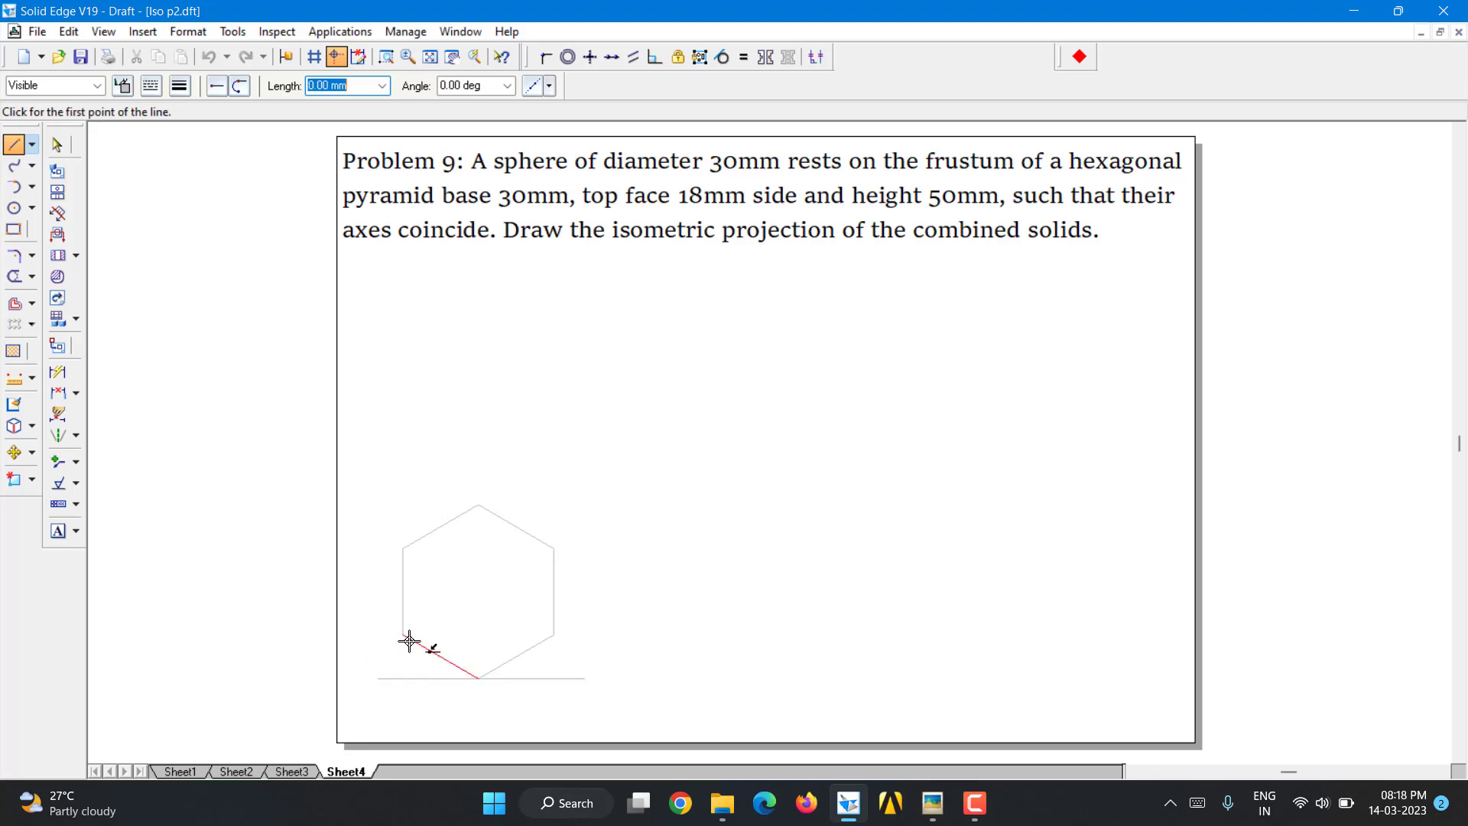
# - Draw vertical lines downward from the hexagon's lower-left and lower-right vertices, crossing the bottom horizontal line
pyautogui.click(402, 634)
pyautogui.click(401, 703)
pyautogui.rightClick(378, 692)
pyautogui.click(554, 636)
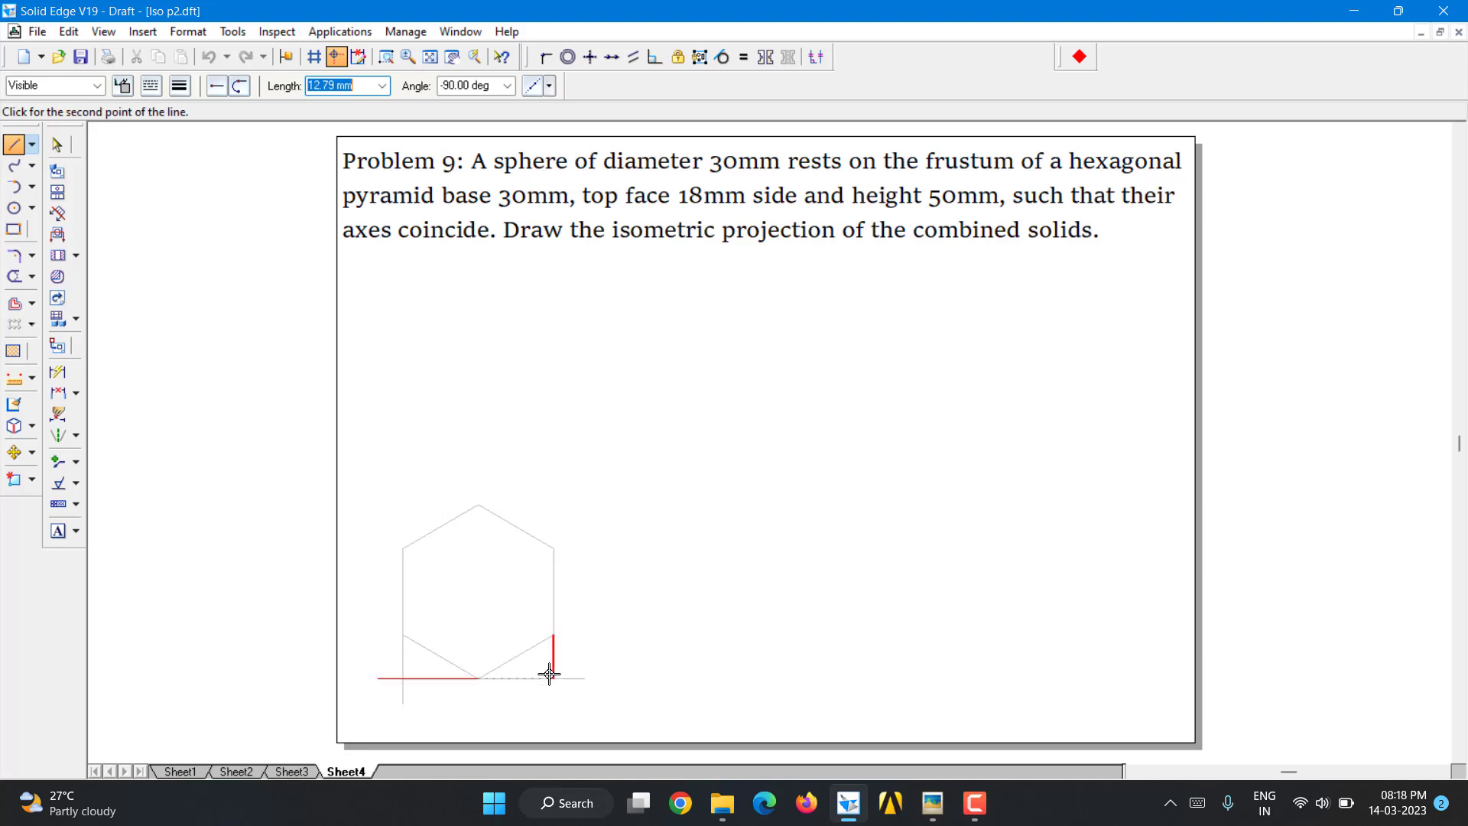
pyautogui.click(554, 712)
pyautogui.rightClick(566, 700)
# - Draw a vertical line upward from the hexagon's upper-right vertex, past the height of the top vertex
pyautogui.click(558, 544)
pyautogui.rightClick(557, 537)
pyautogui.click(555, 549)
pyautogui.click(556, 479)
pyautogui.rightClick(558, 479)
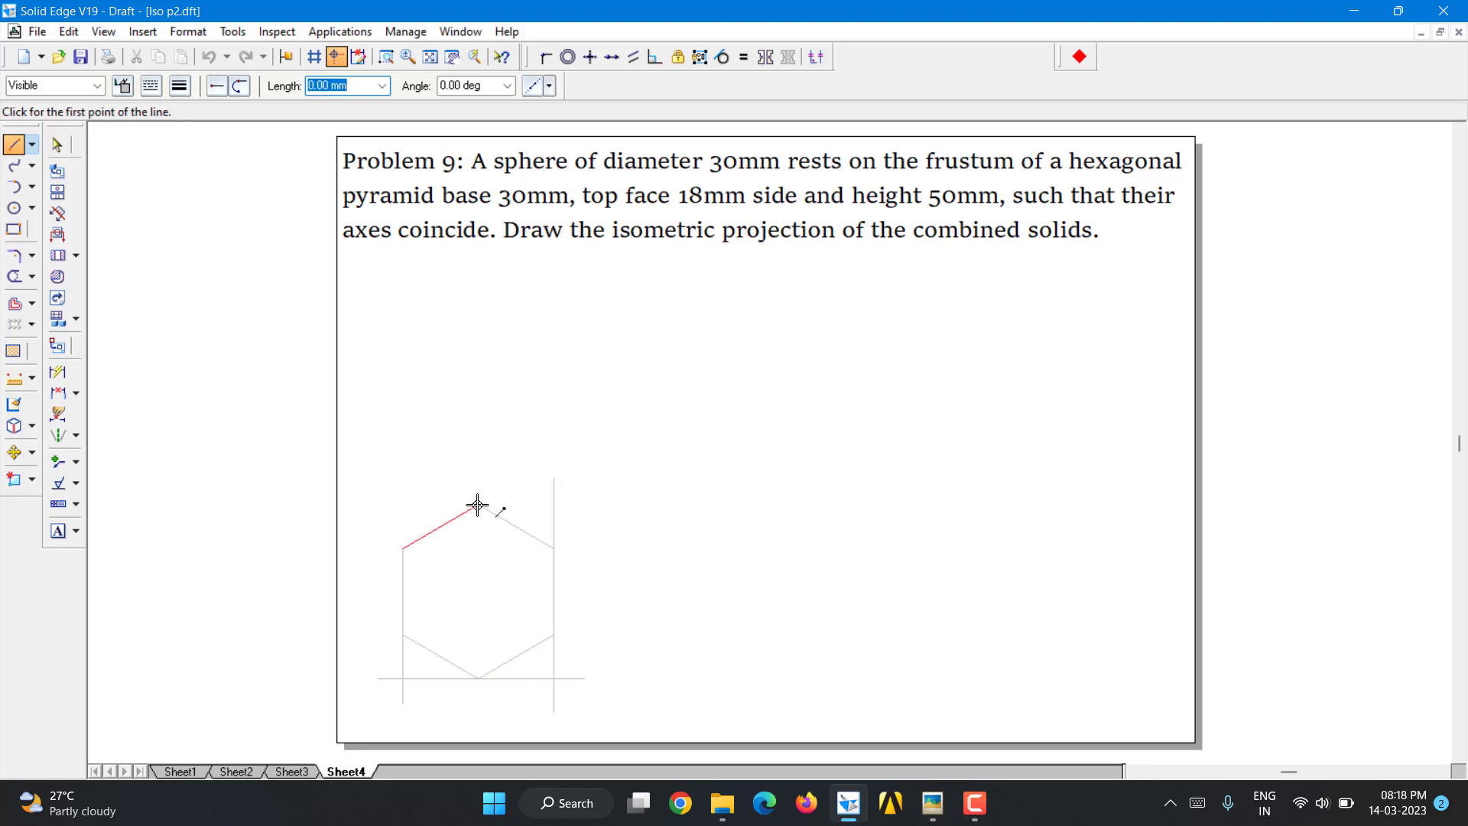
# - Draw horizontal lines both ways from the hexagon's top vertex and a vertical line upward from its upper-left vertex
pyautogui.click(479, 504)
pyautogui.click(593, 505)
pyautogui.rightClick(593, 505)
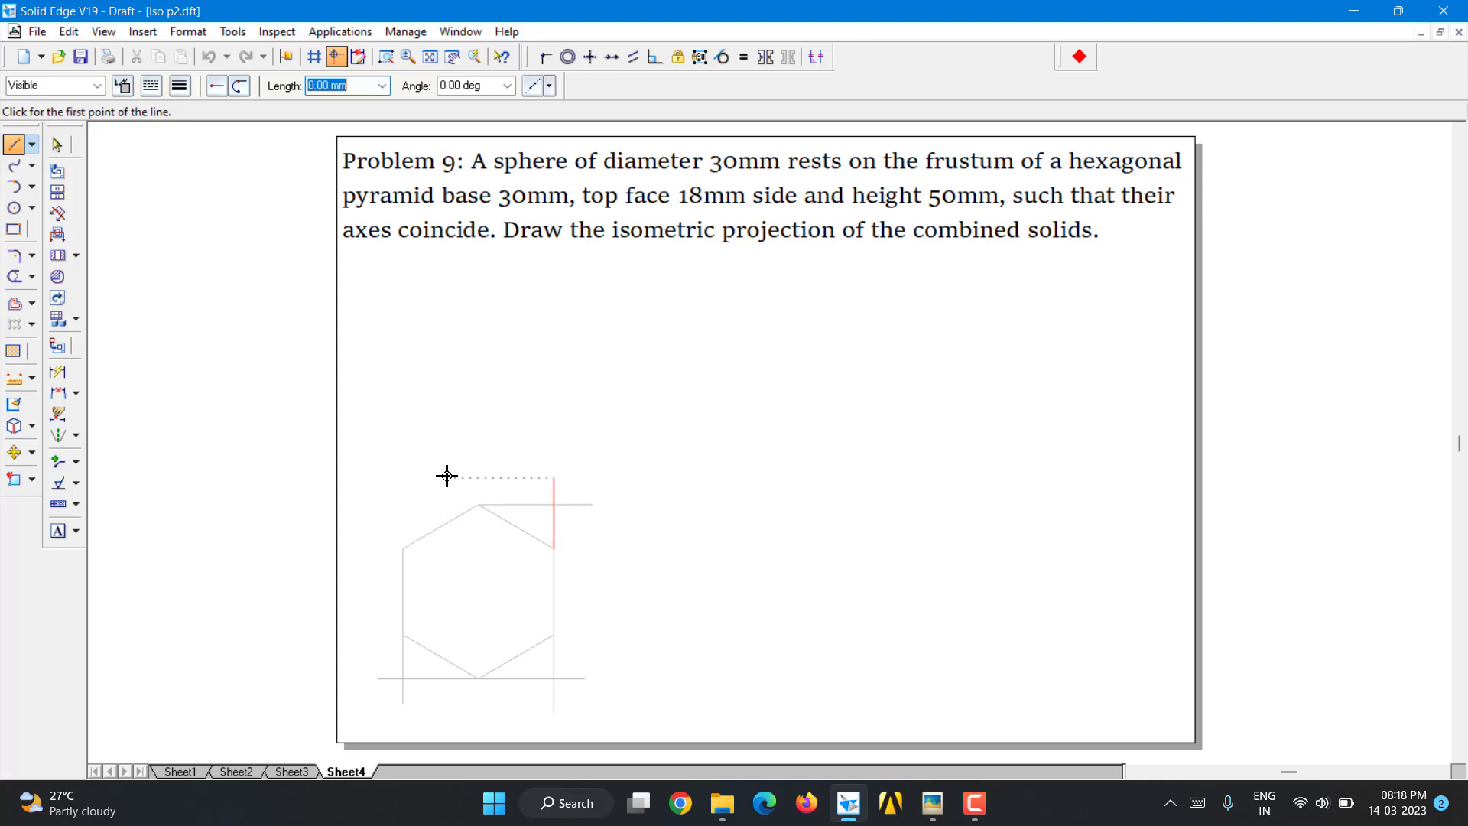
pyautogui.click(479, 504)
pyautogui.rightClick(378, 505)
pyautogui.click(403, 548)
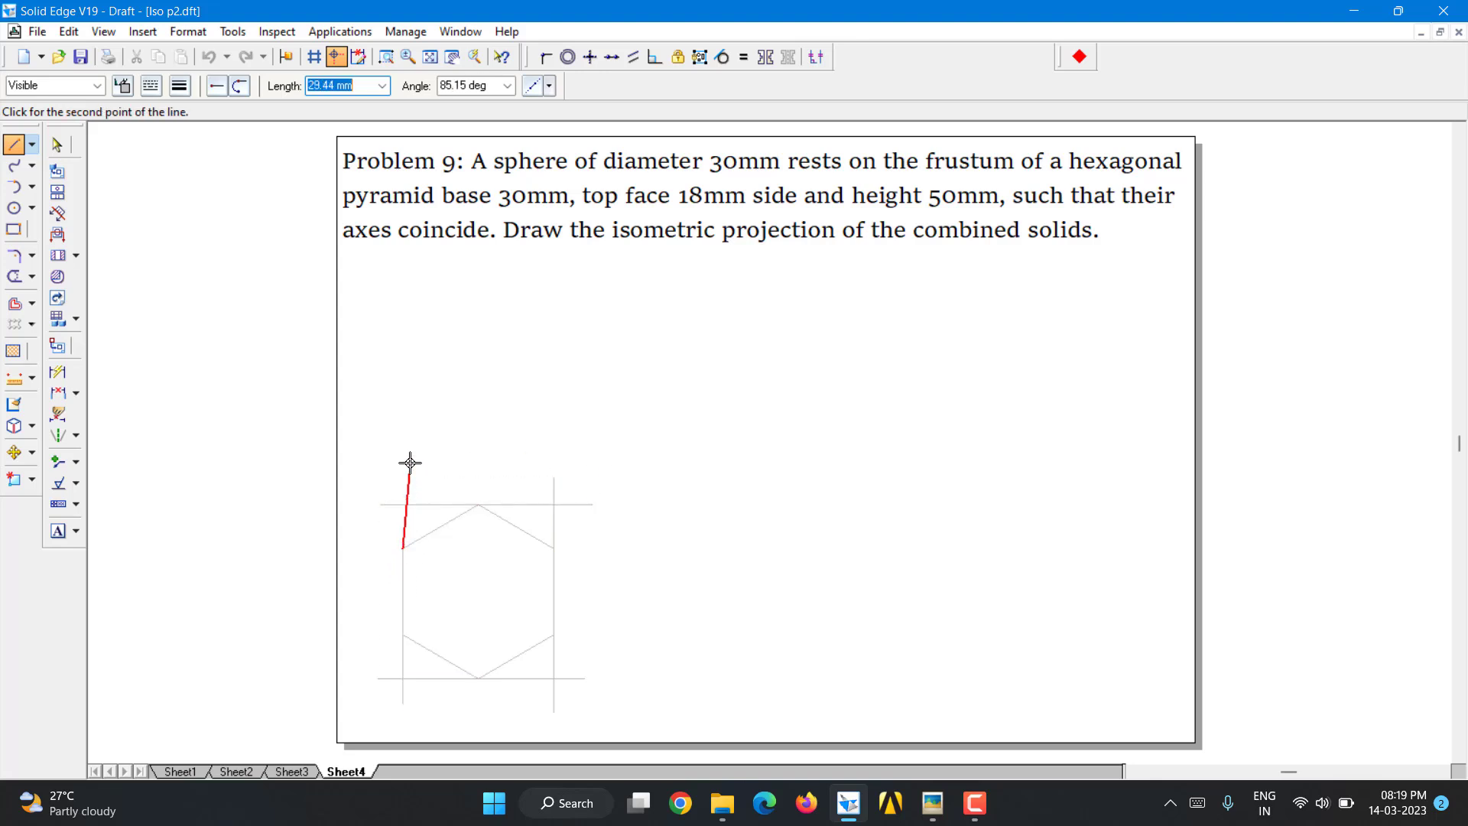
pyautogui.click(403, 461)
pyautogui.rightClick(403, 461)
# - Trim the overhanging line ends at all four corners to leave a closed box around the hexagon
pyautogui.click(14, 276)
pyautogui.click(402, 481)
pyautogui.click(385, 505)
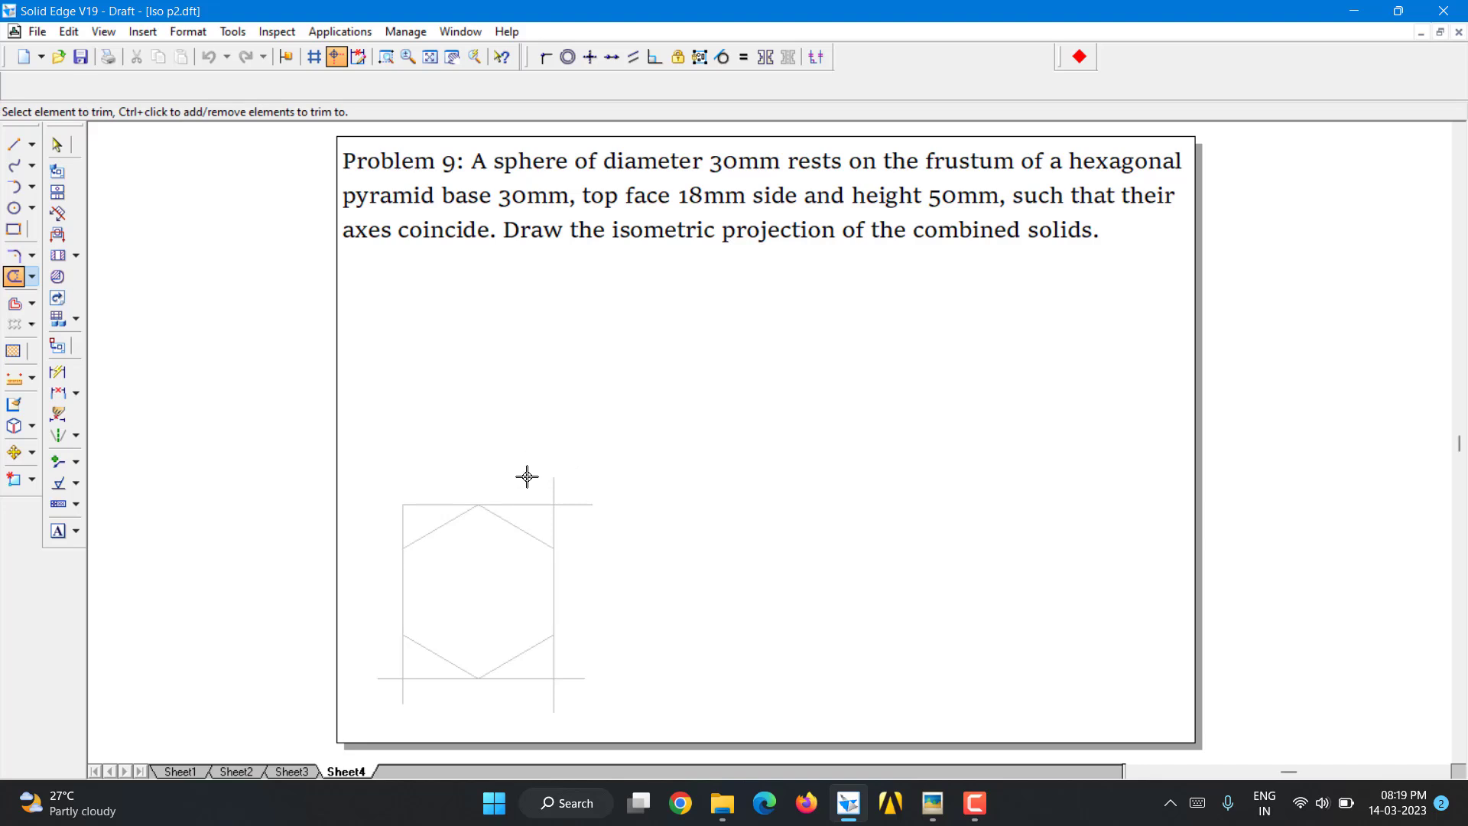
pyautogui.moveTo(522, 483)
pyautogui.mouseDown()
pyautogui.moveTo(557, 492)
pyautogui.moveTo(577, 528)
pyautogui.moveTo(561, 695)
pyautogui.moveTo(390, 691)
pyautogui.moveTo(392, 660)
pyautogui.mouseUp()
# - Dimension both halves of the box's bottom edge and the lower and middle segments of its right edge
pyautogui.click(57, 372)
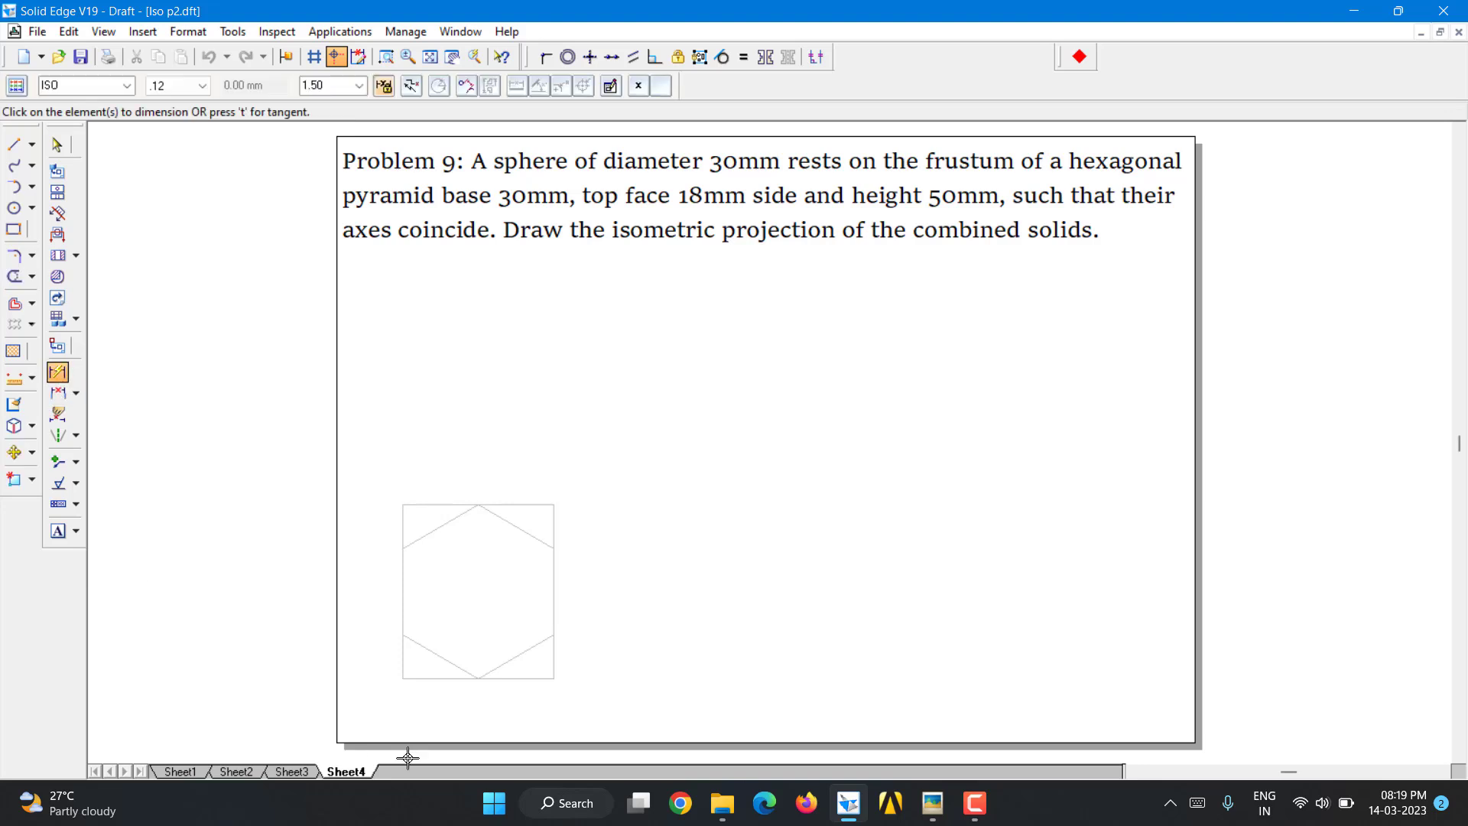
pyautogui.click(439, 678)
pyautogui.click(442, 711)
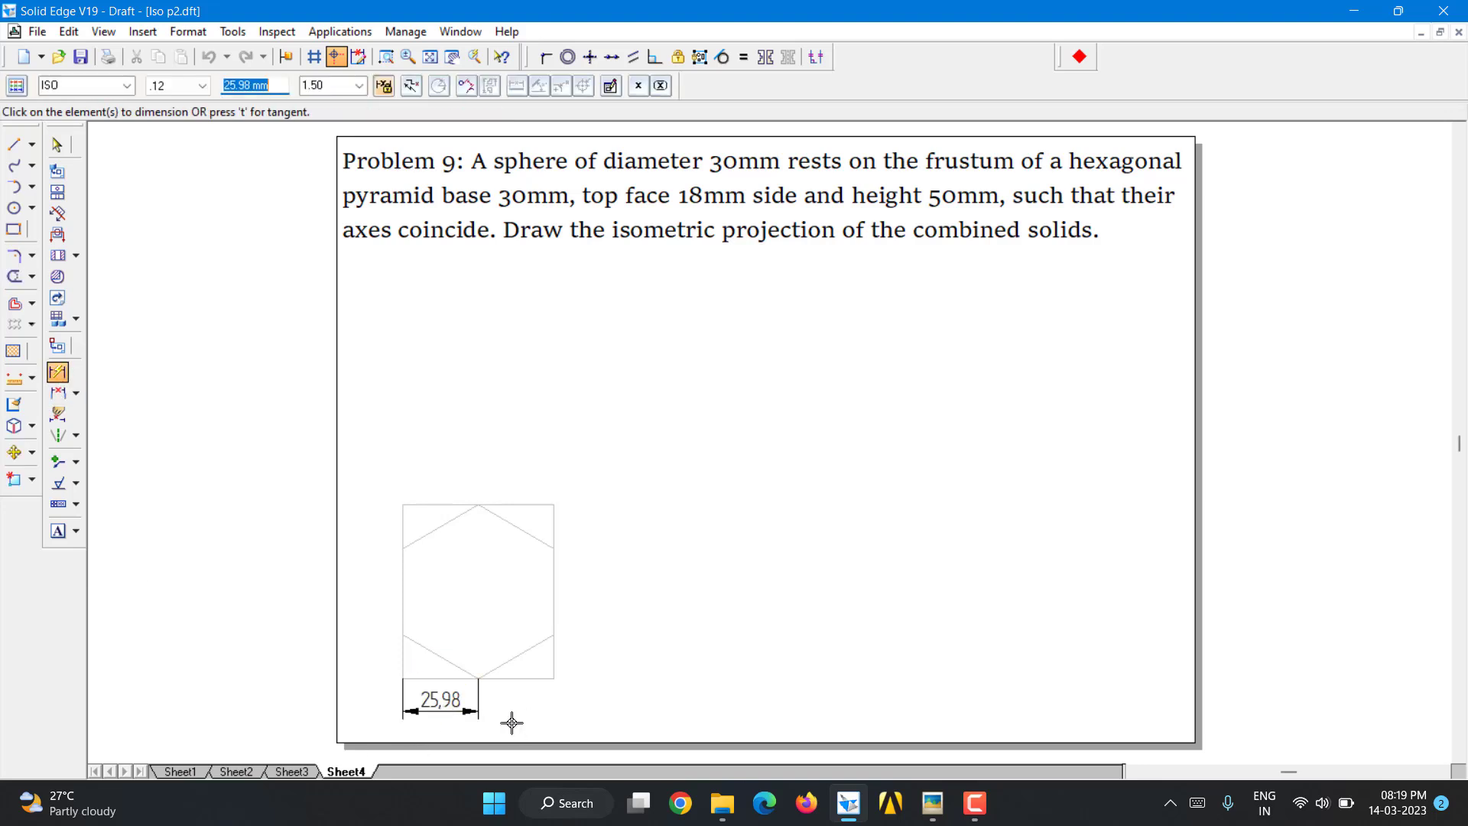
pyautogui.click(525, 678)
pyautogui.click(525, 709)
pyautogui.click(554, 656)
pyautogui.click(594, 657)
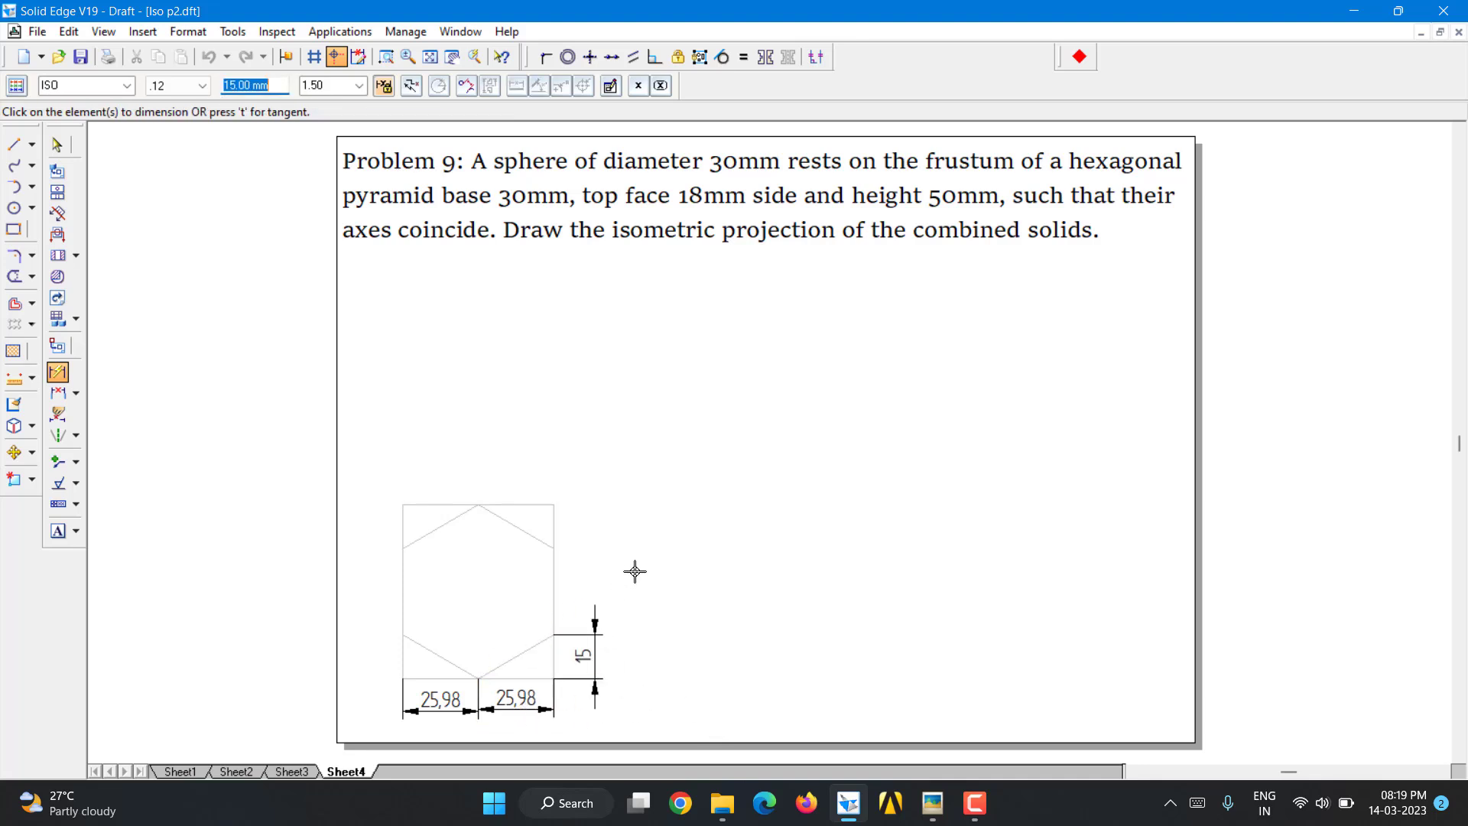
pyautogui.click(554, 590)
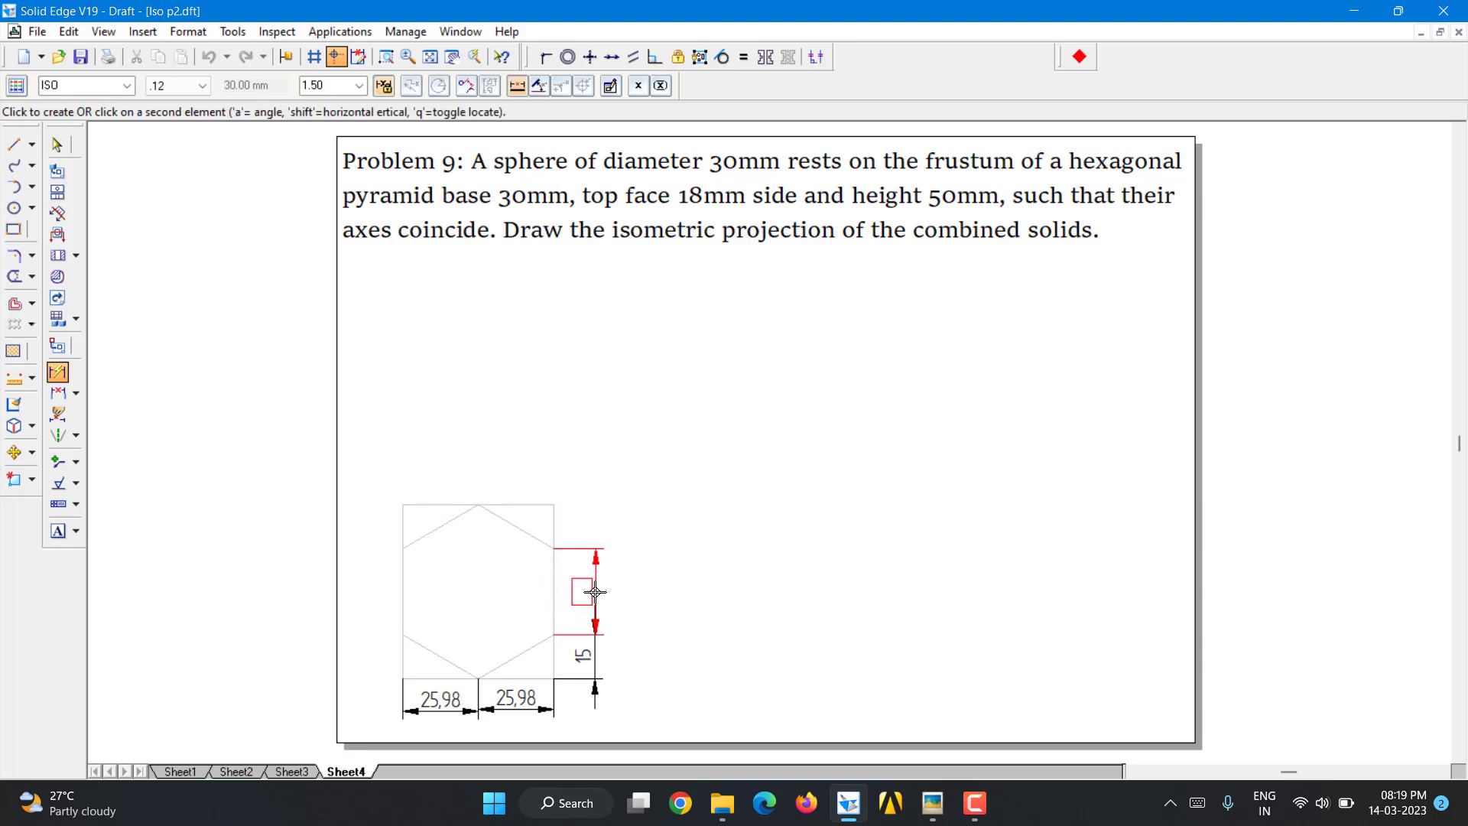
pyautogui.click(596, 587)
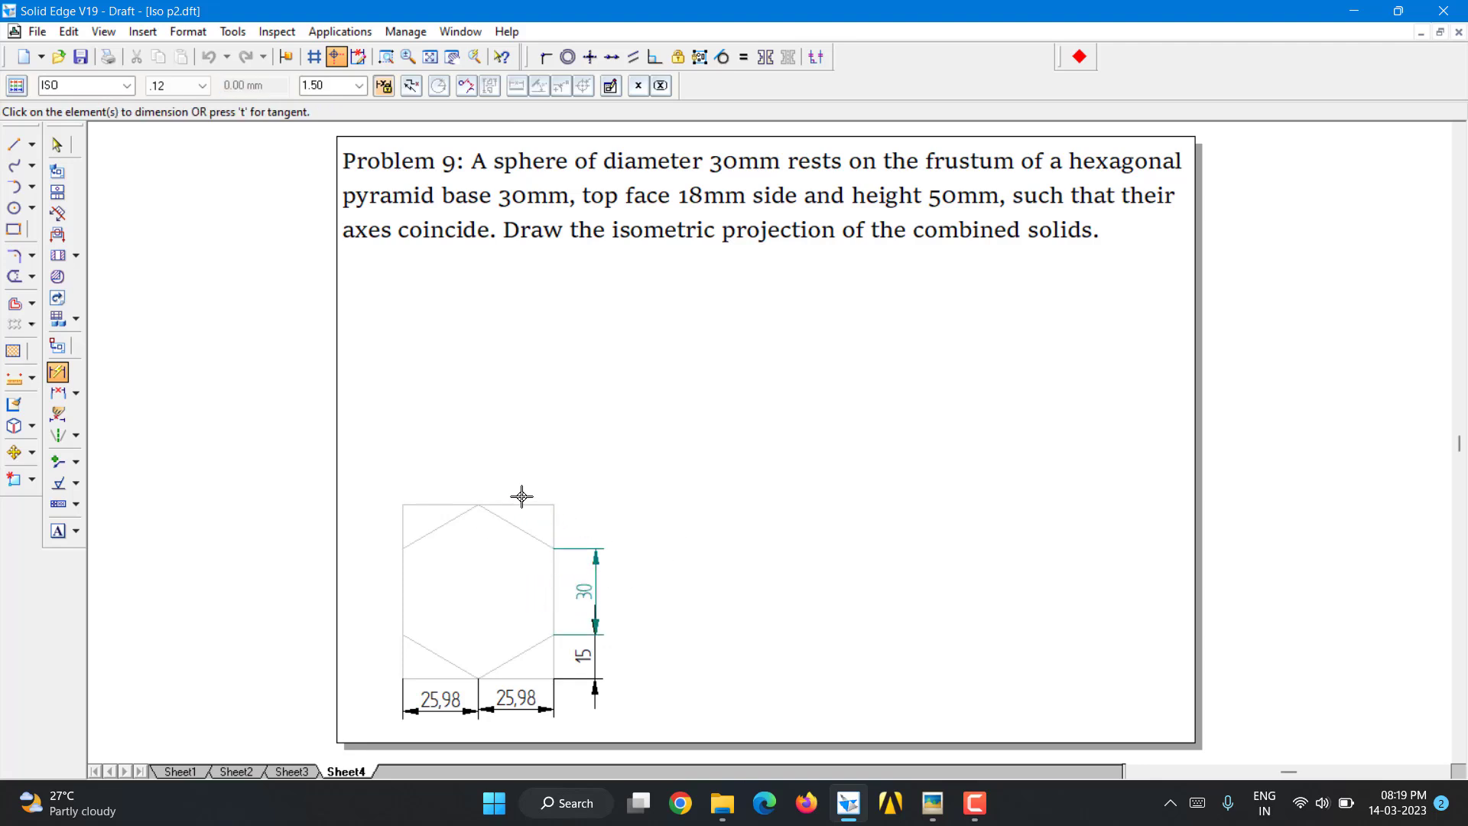
# - Format the six sides of the hexagon as thick black lines
pyautogui.click(57, 144)
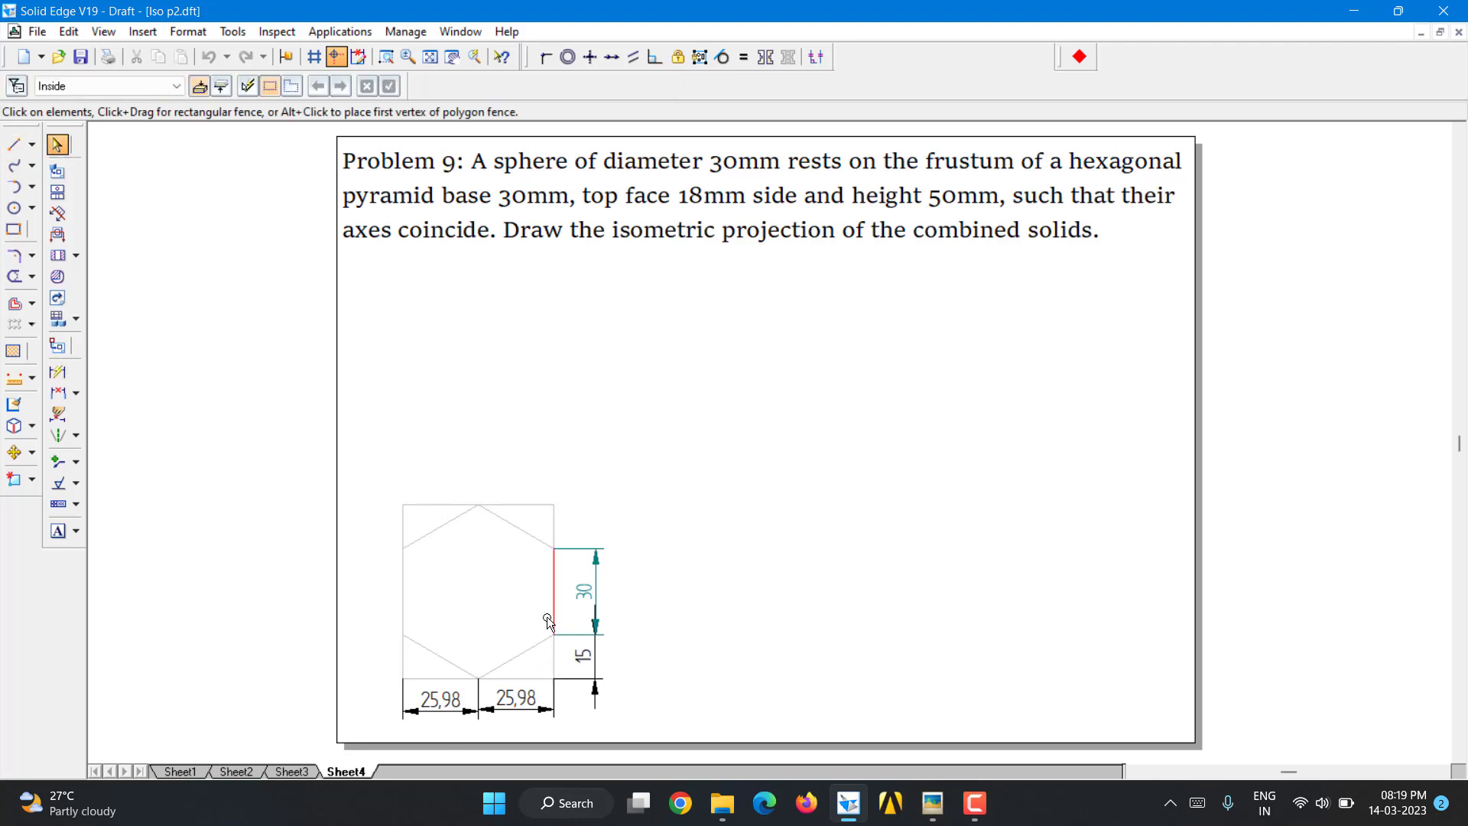
pyautogui.click(529, 651)
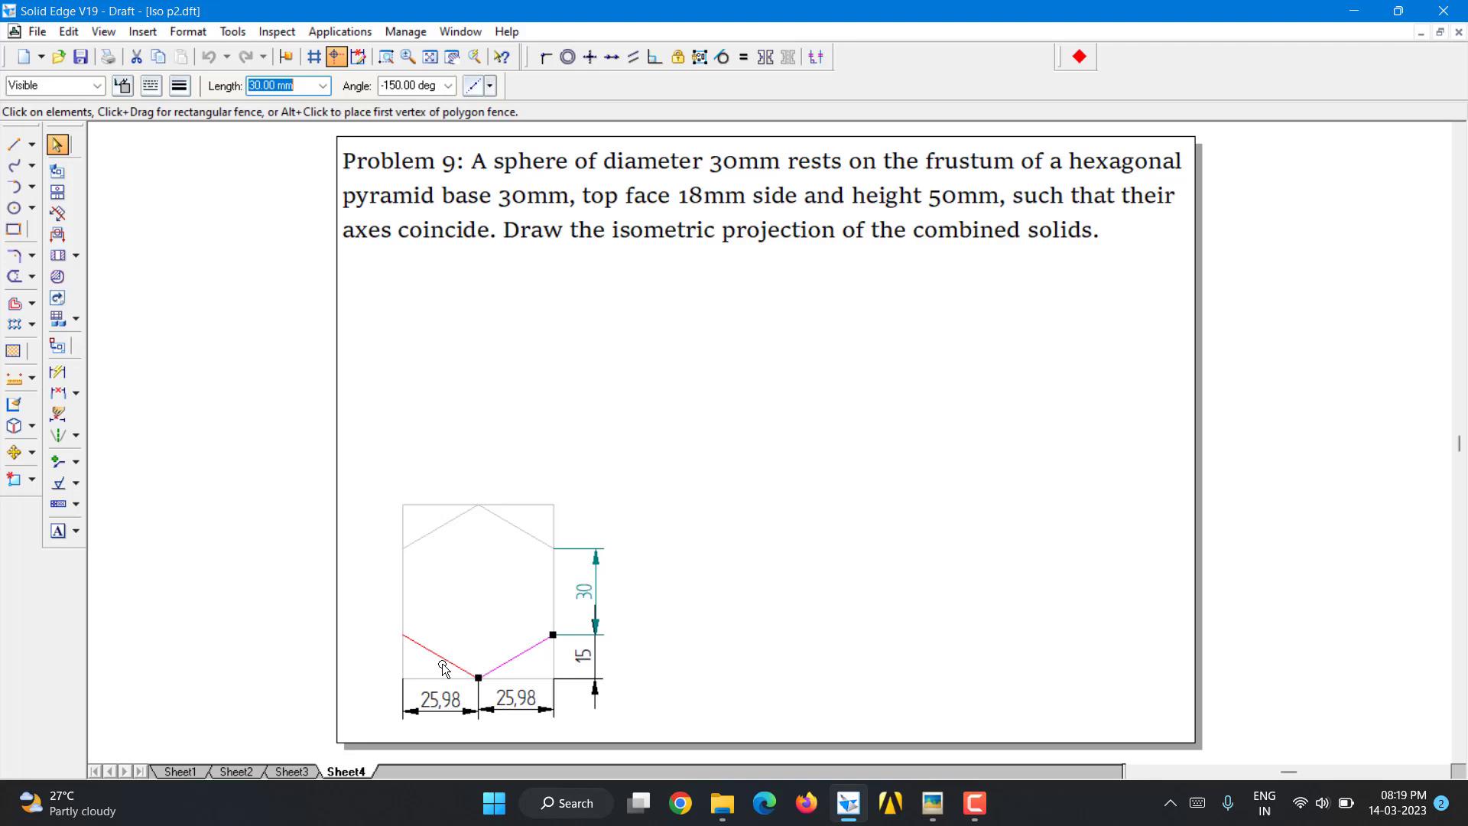
pyautogui.keyDown('ctrl'); pyautogui.click(403, 604); pyautogui.keyUp('ctrl')
pyautogui.keyDown('ctrl'); pyautogui.click(429, 532); pyautogui.keyUp('ctrl')
pyautogui.keyDown('ctrl'); pyautogui.click(507, 526); pyautogui.keyUp('ctrl')
pyautogui.keyDown('ctrl'); pyautogui.click(553, 604); pyautogui.keyUp('ctrl')
pyautogui.click(124, 86)
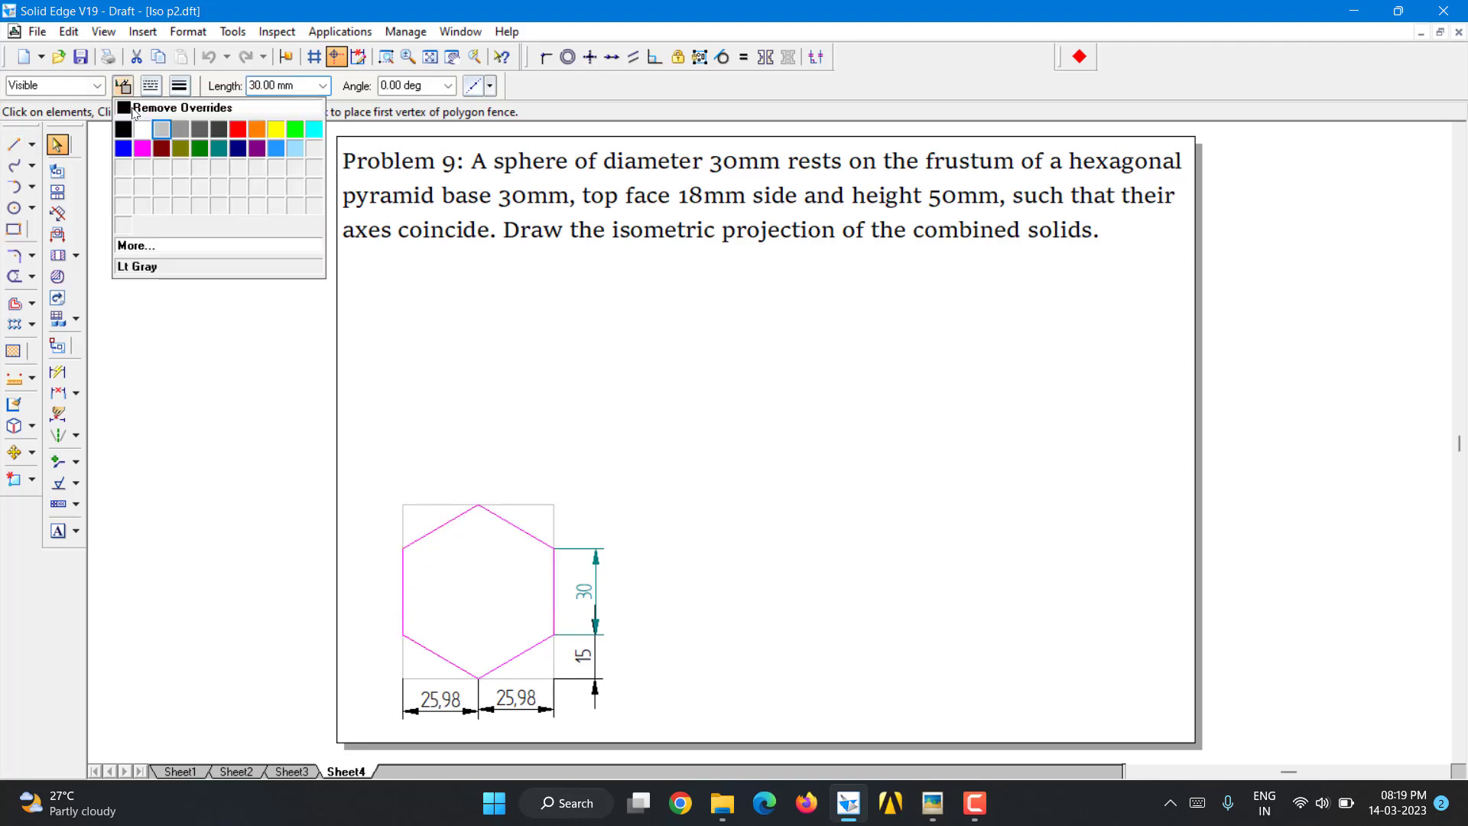
pyautogui.click(123, 143)
pyautogui.click(150, 86)
pyautogui.click(195, 166)
pyautogui.click(704, 420)
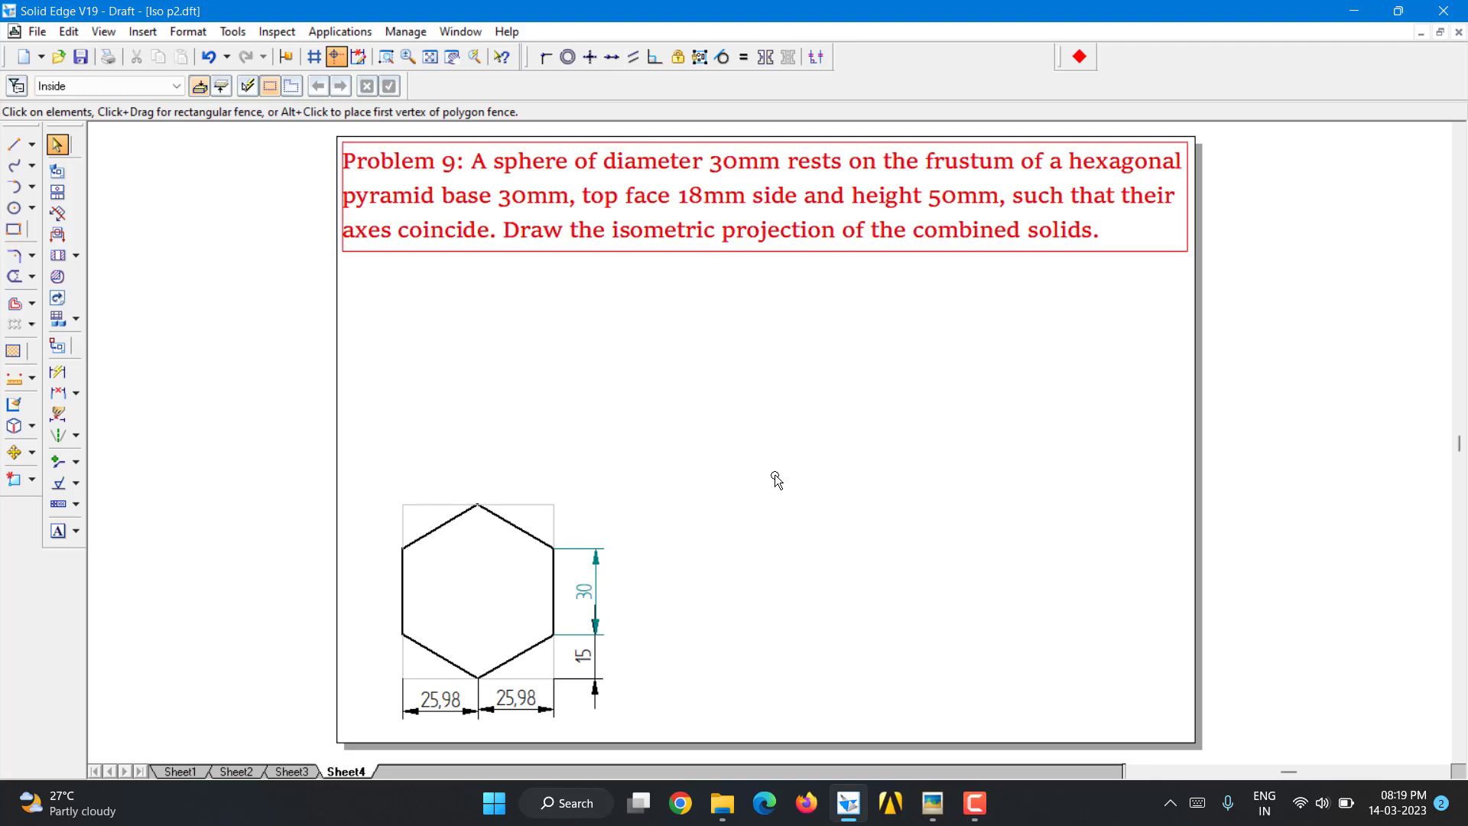
# - Draw two consecutive 25.98 mm lines at 30 degrees to form the isometric base box's lower-right side
pyautogui.click(14, 144)
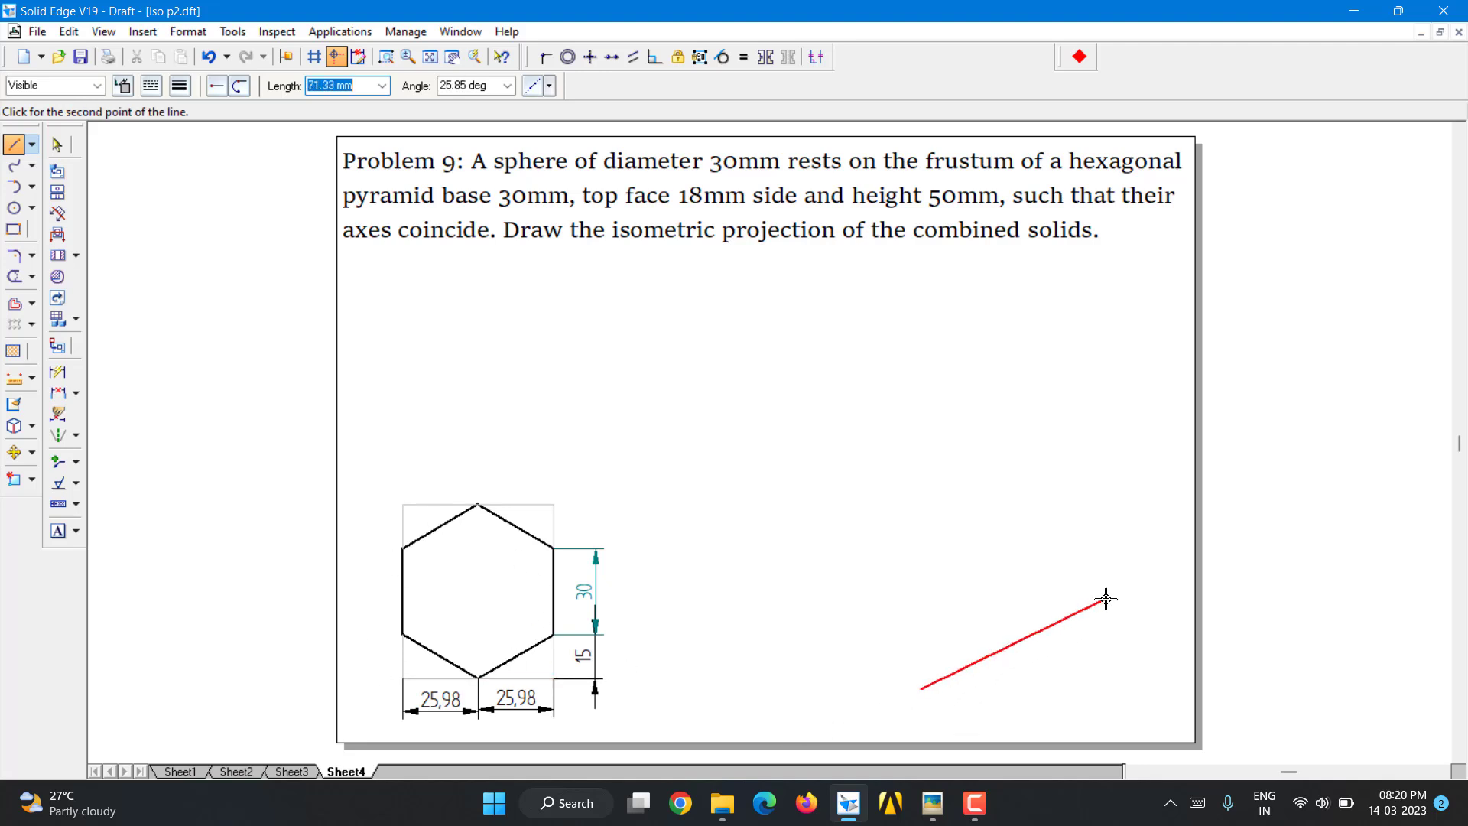
pyautogui.write('25.98')
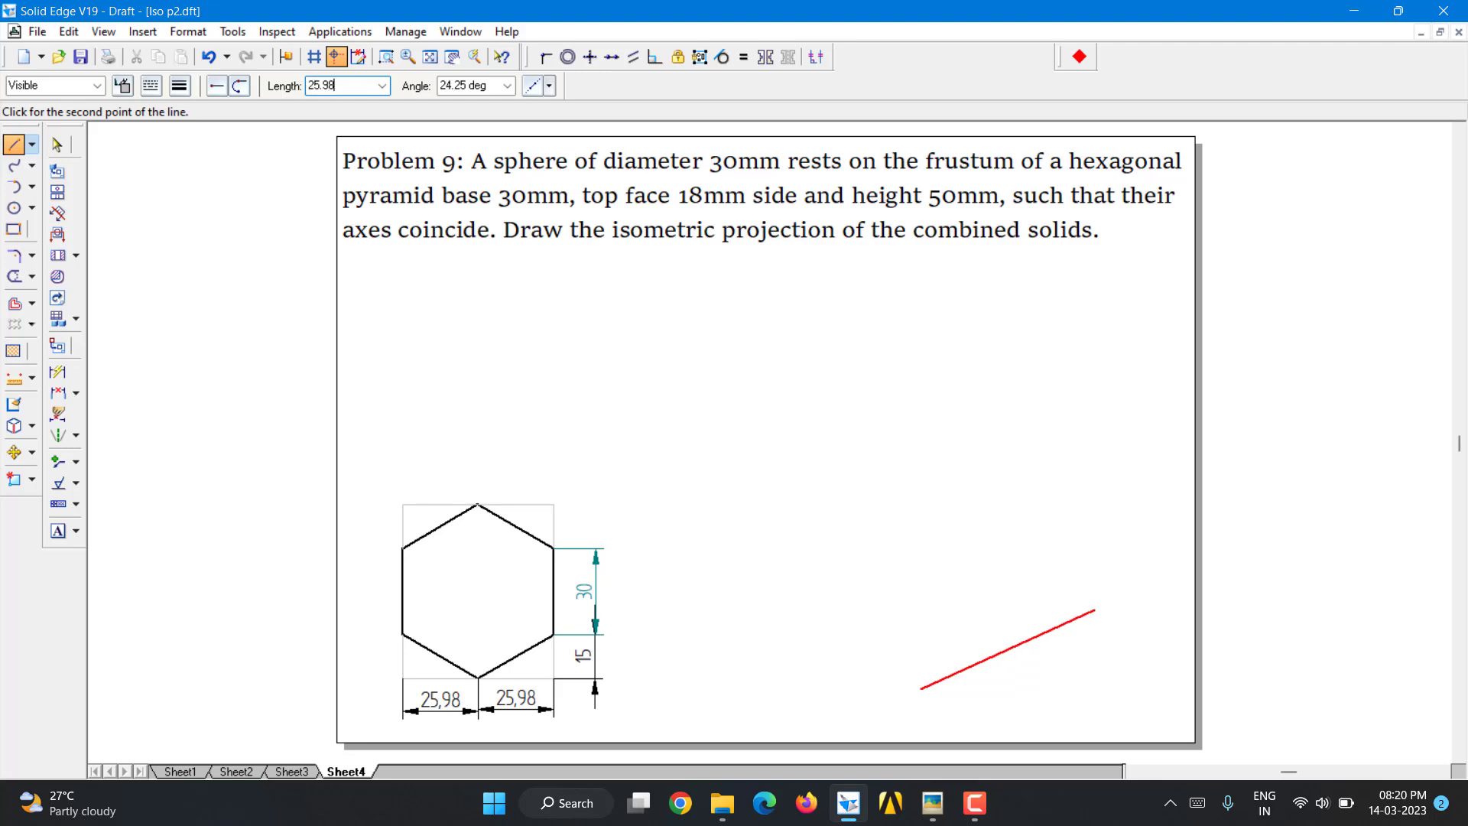
pyautogui.press('Tab')
pyautogui.press('Return')
pyautogui.click(1094, 610)
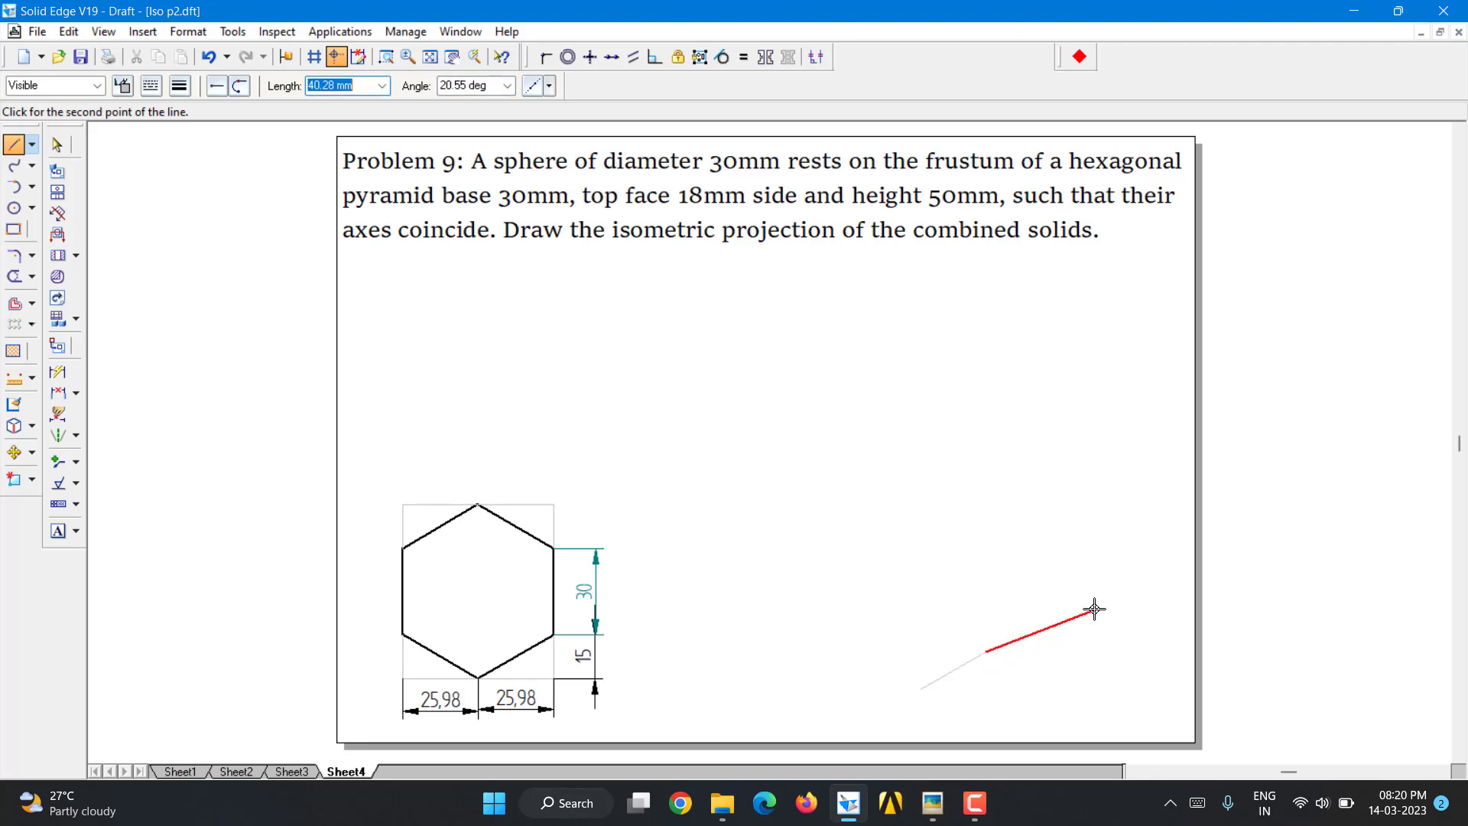
pyautogui.write('25.98')
pyautogui.press('Tab')
pyautogui.write('30')
pyautogui.press('Return')
# - Continue the base box outline with 15 mm, 30 mm and 15 mm line segments at 150 degrees
pyautogui.write('15')
pyautogui.press('Tab')
pyautogui.write('1')
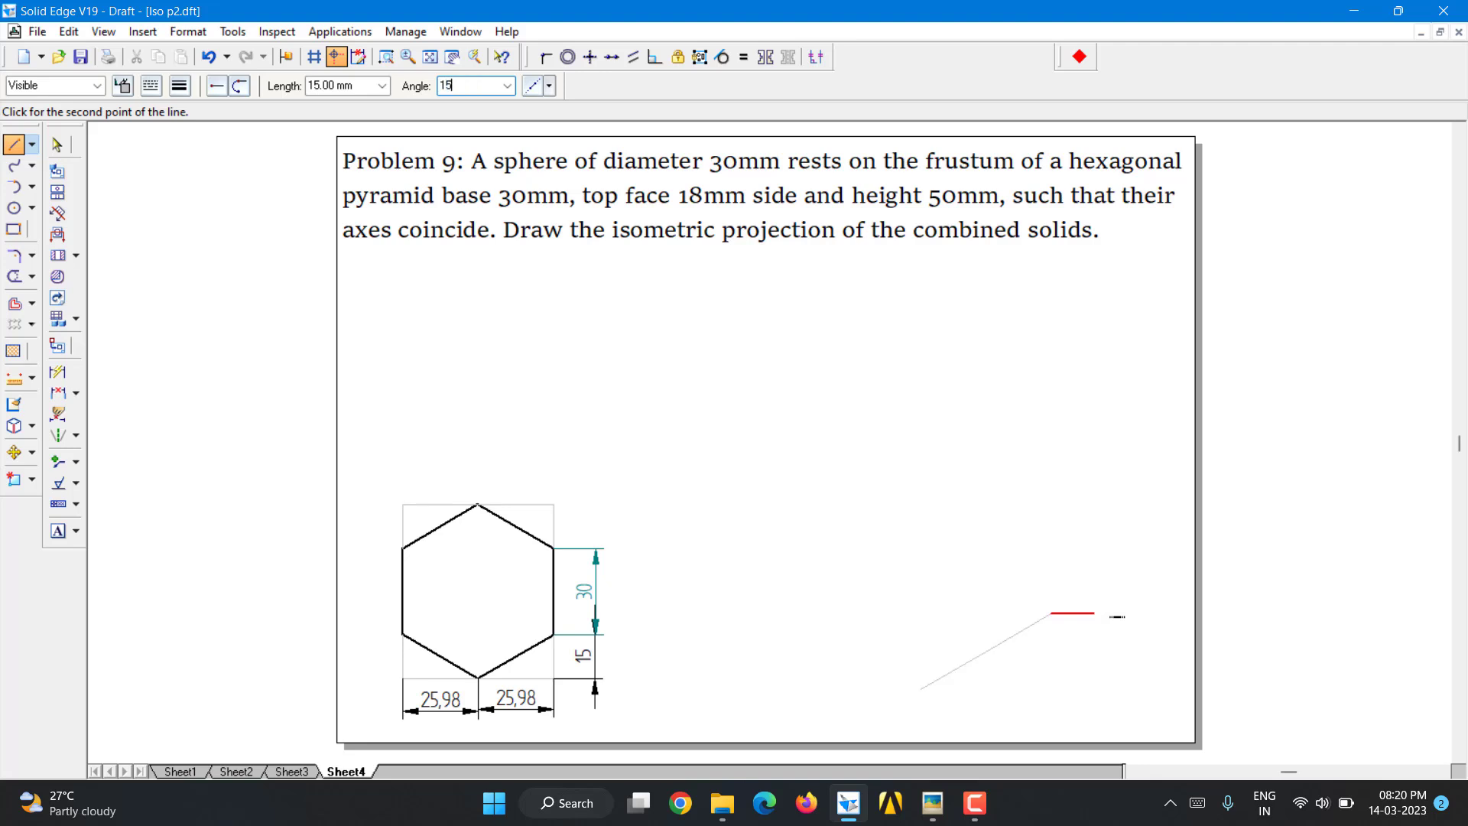
pyautogui.press('Return')
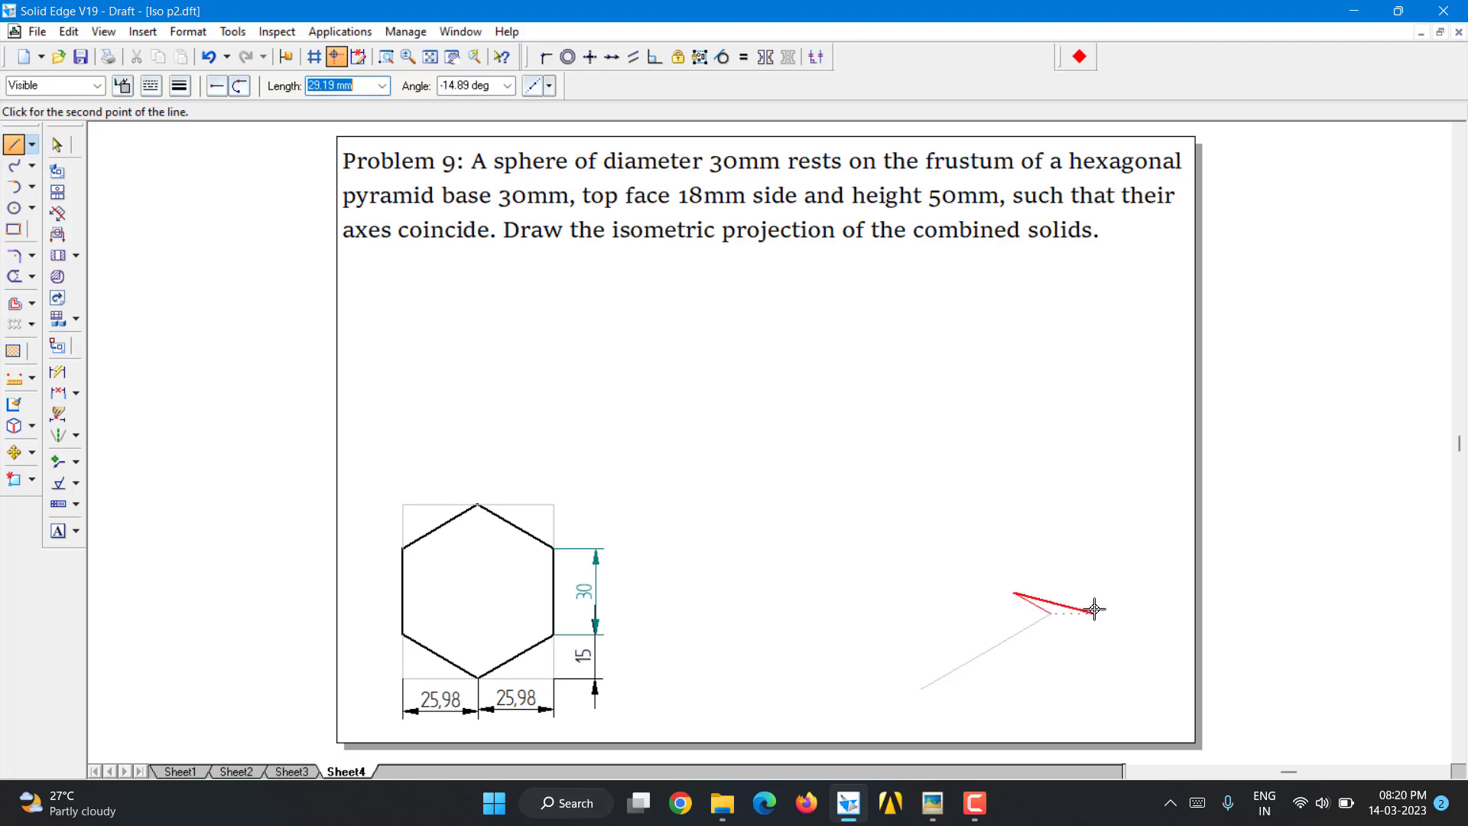
pyautogui.write('30')
pyautogui.press('Tab')
pyautogui.write('1')
pyautogui.press('Return')
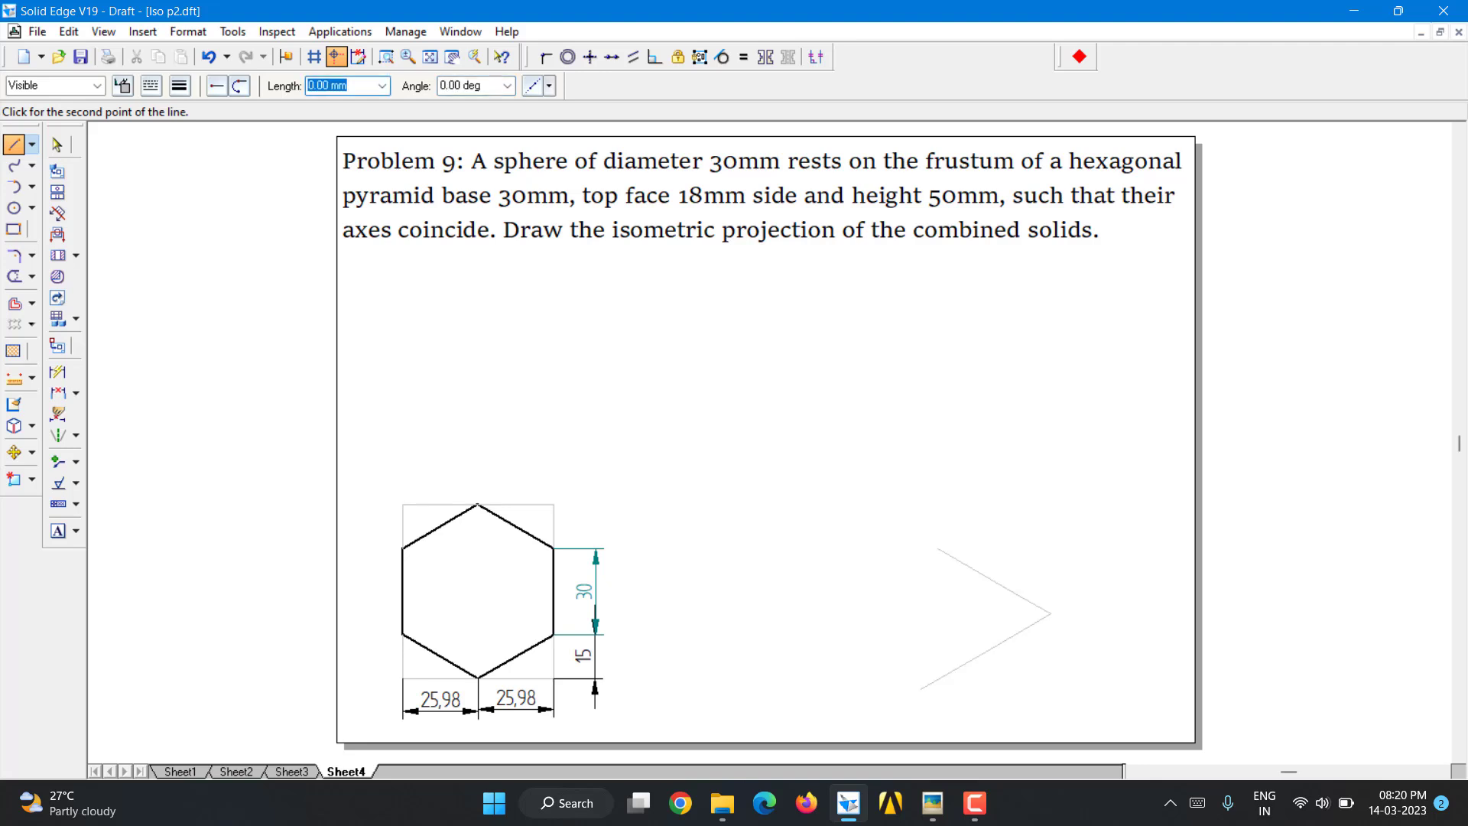
pyautogui.write('1')
pyautogui.press('Tab')
pyautogui.write('3150')
pyautogui.press('Return')
# - Add two consecutive 25.98 mm lines at -150 degrees to form the base box's upper-left side
pyautogui.write('25.98')
pyautogui.press('Tab')
pyautogui.write('1')
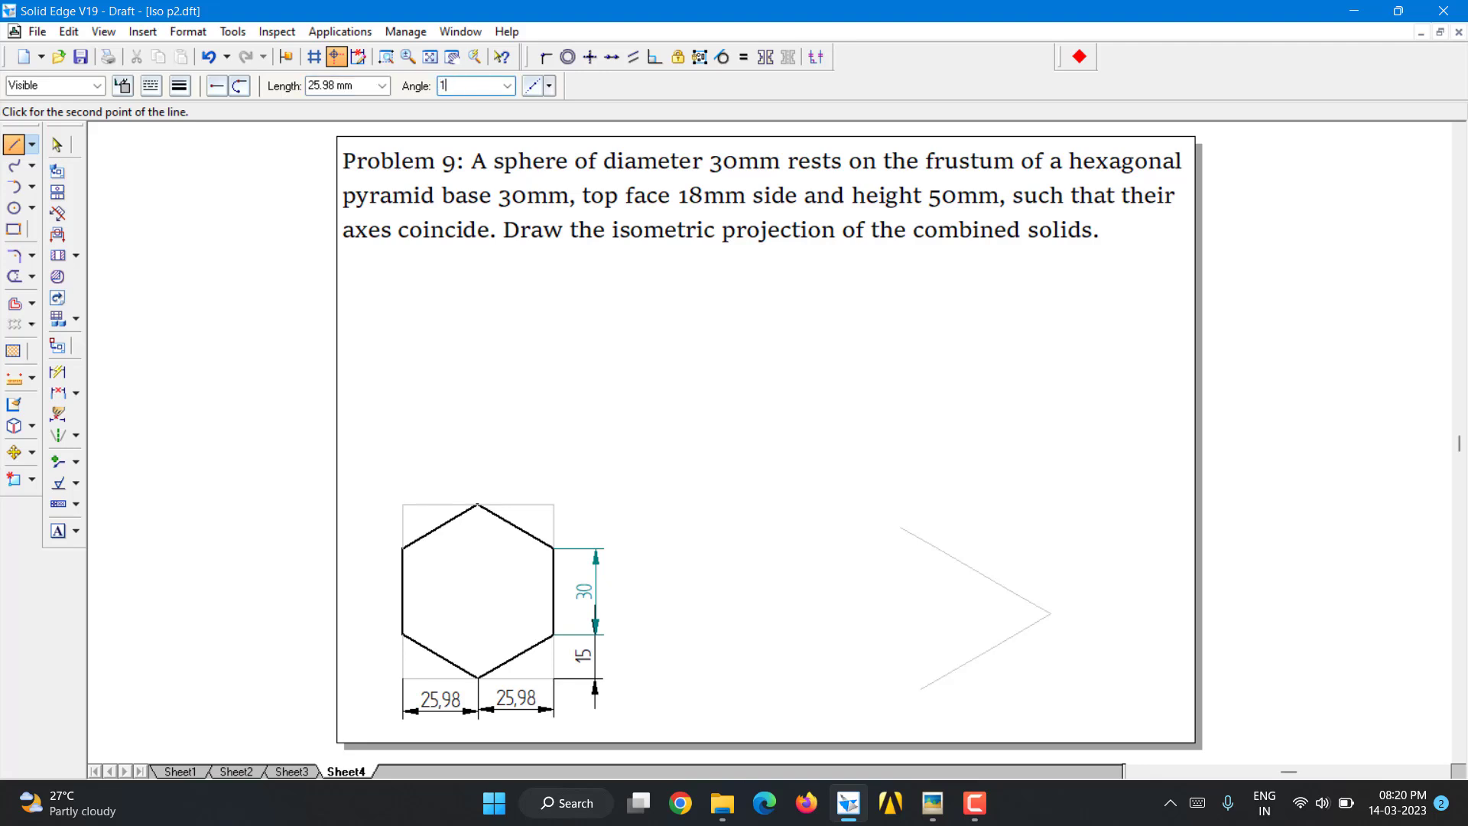
pyautogui.press('BackSpace')
pyautogui.write('-10.74')
pyautogui.press('Return')
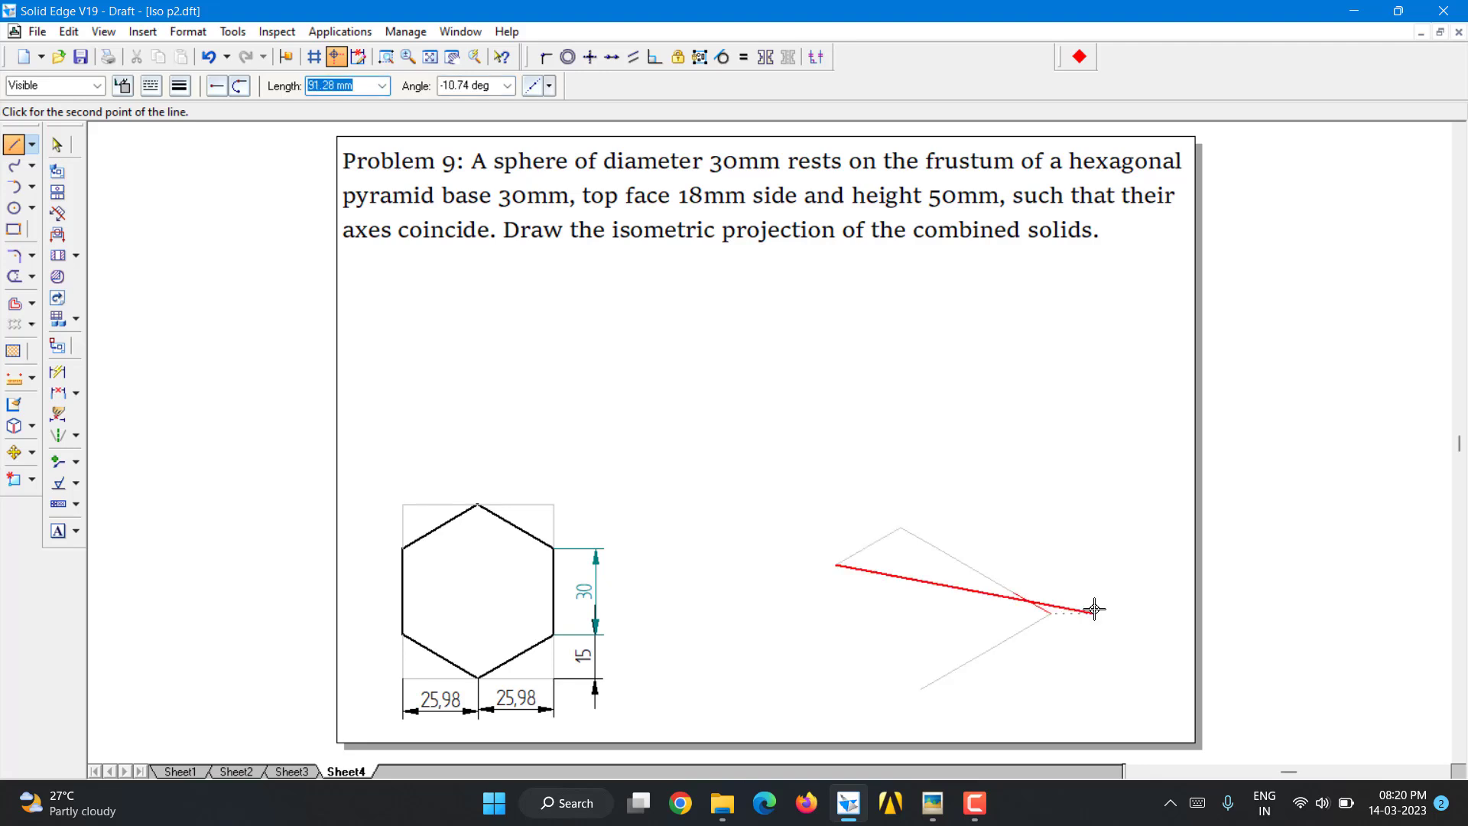
pyautogui.write('25.98')
pyautogui.press('Tab')
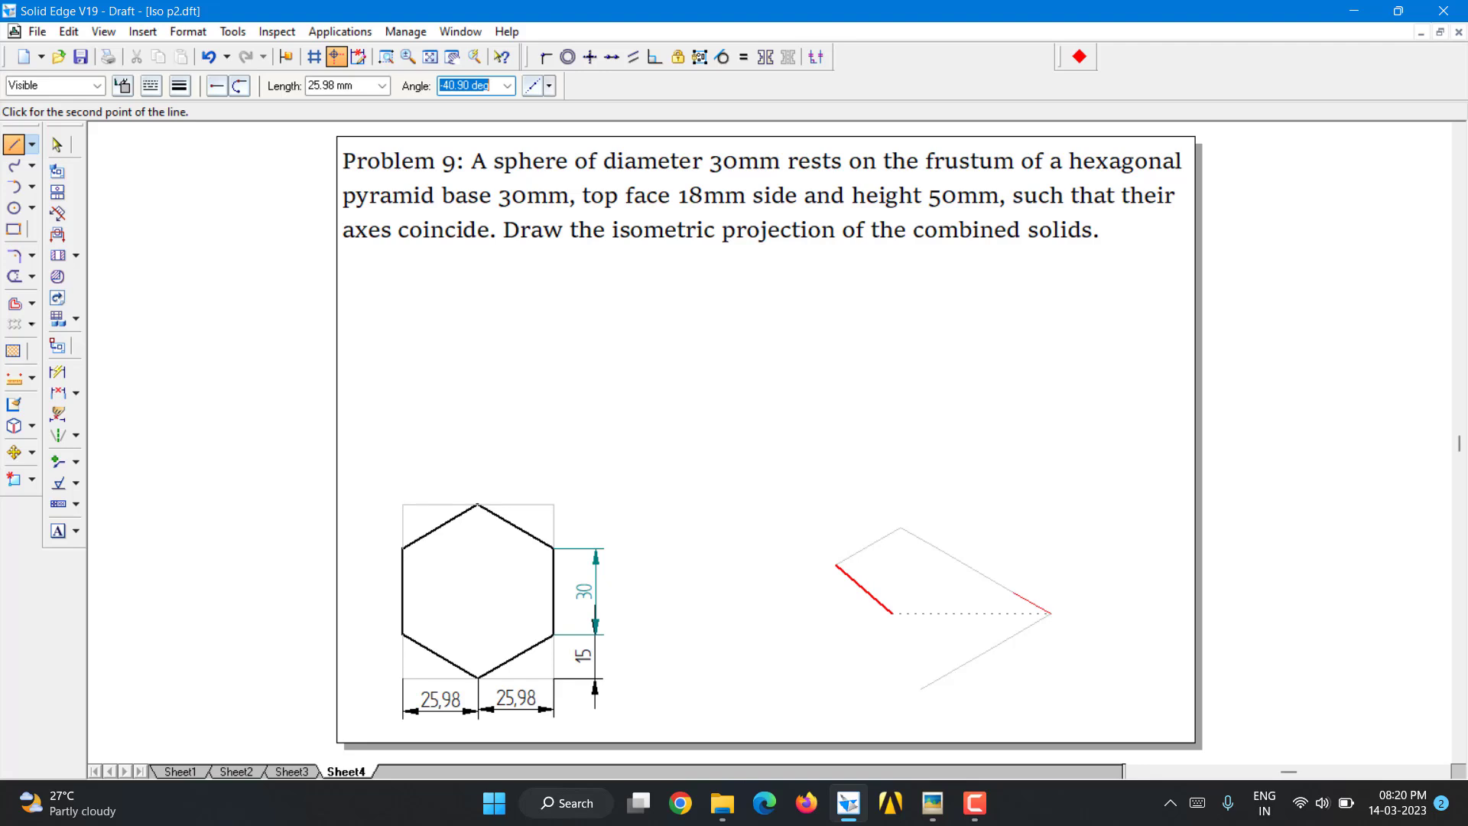
pyautogui.write('-150')
pyautogui.press('Return')
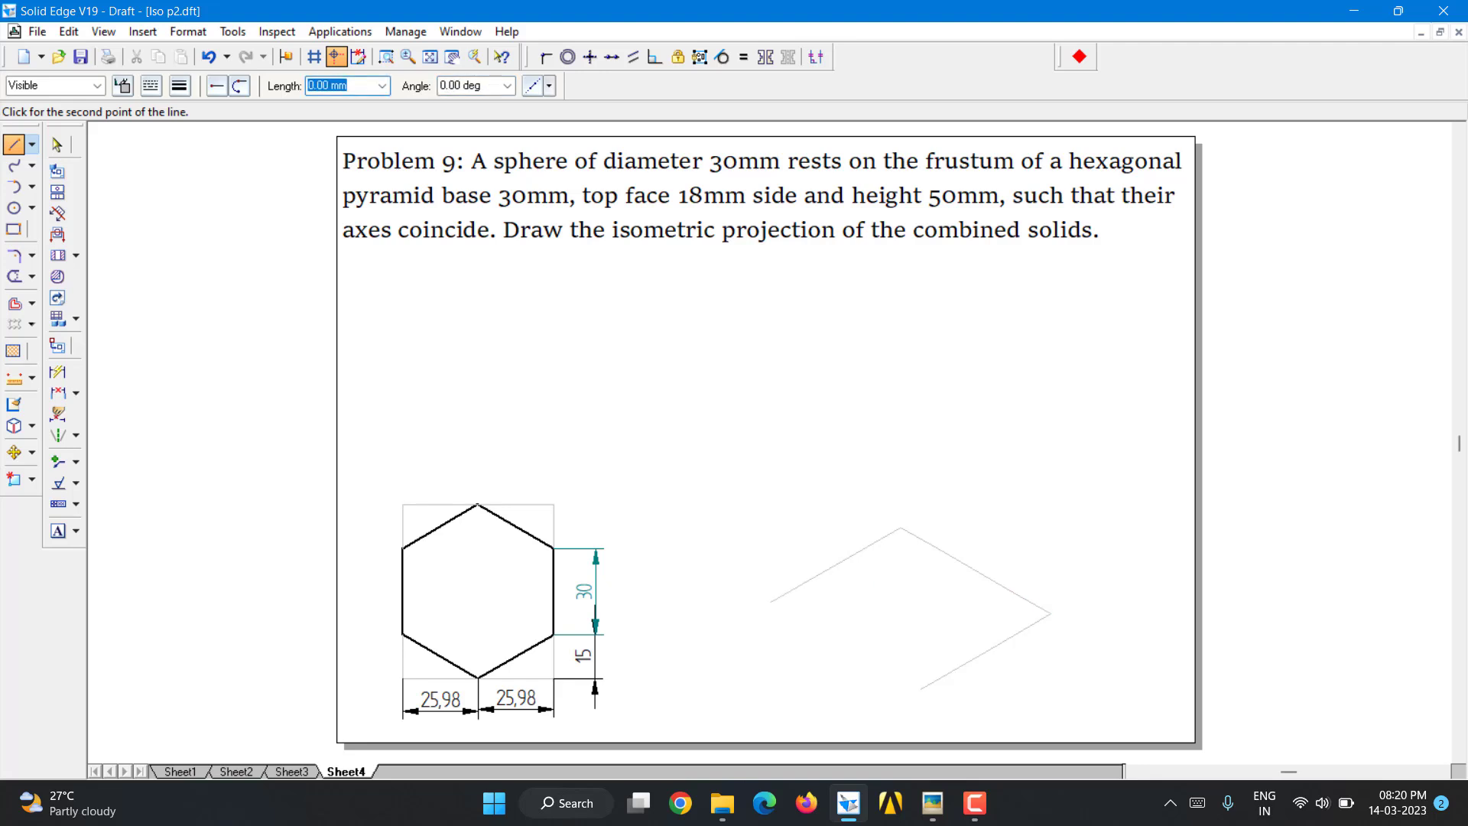
# - Close the isometric base box outline with 15 mm, 30 mm and 15 mm line segments at -30 degrees
pyautogui.write('15')
pyautogui.press('Tab')
pyautogui.write('-')
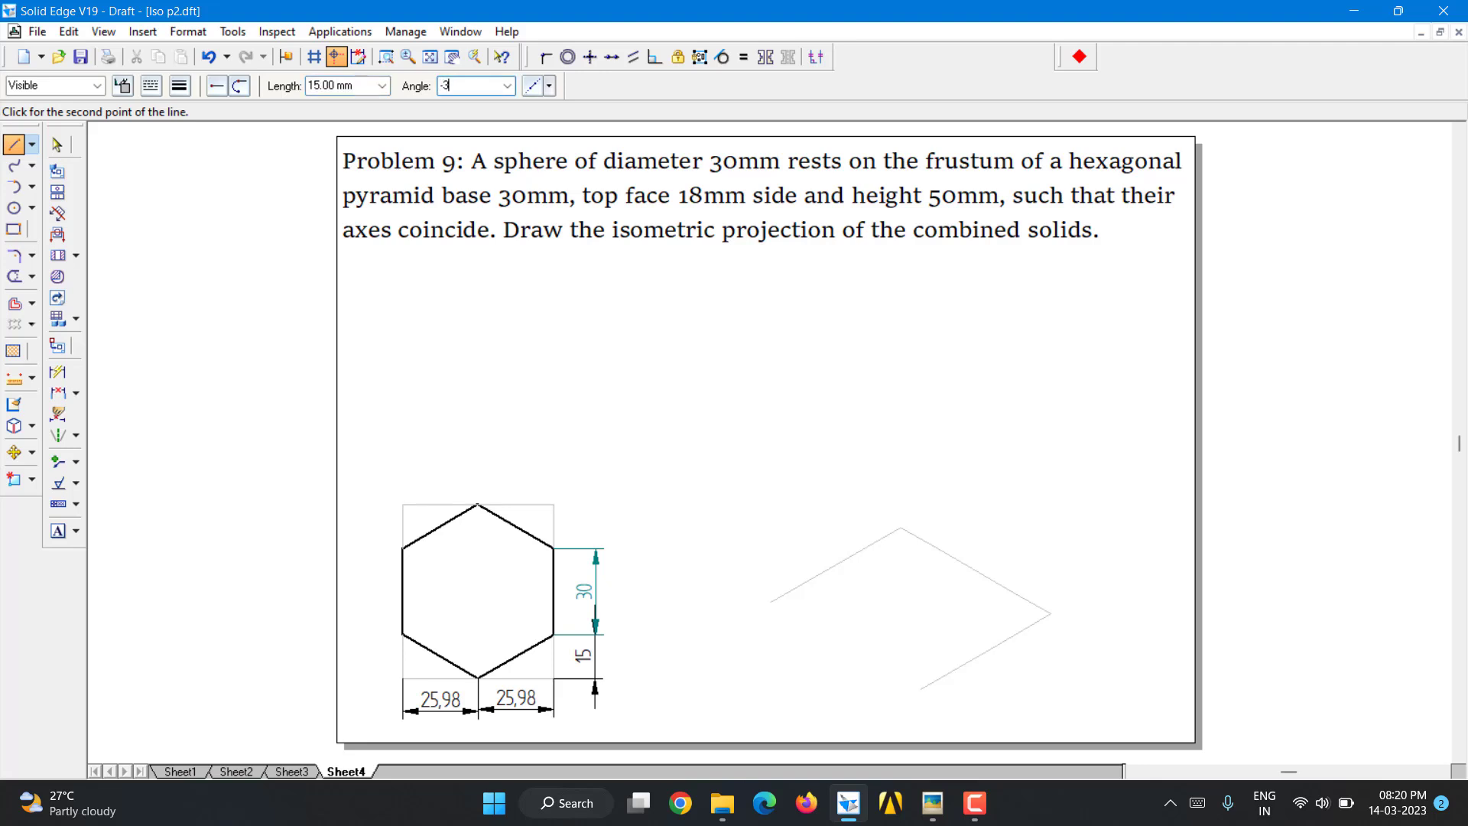
pyautogui.write('30')
pyautogui.press('Return')
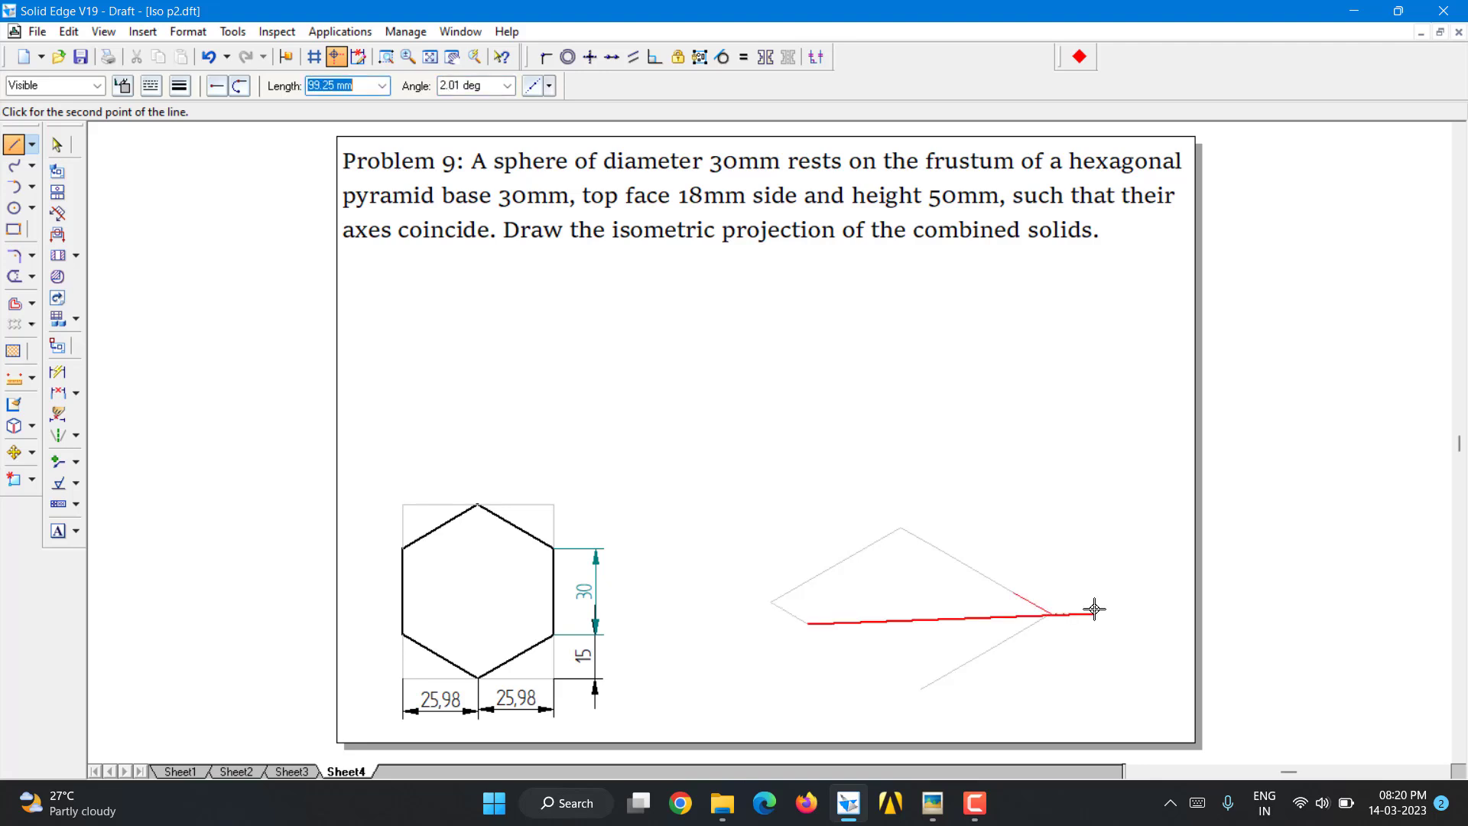
pyautogui.write('30')
pyautogui.press('Tab')
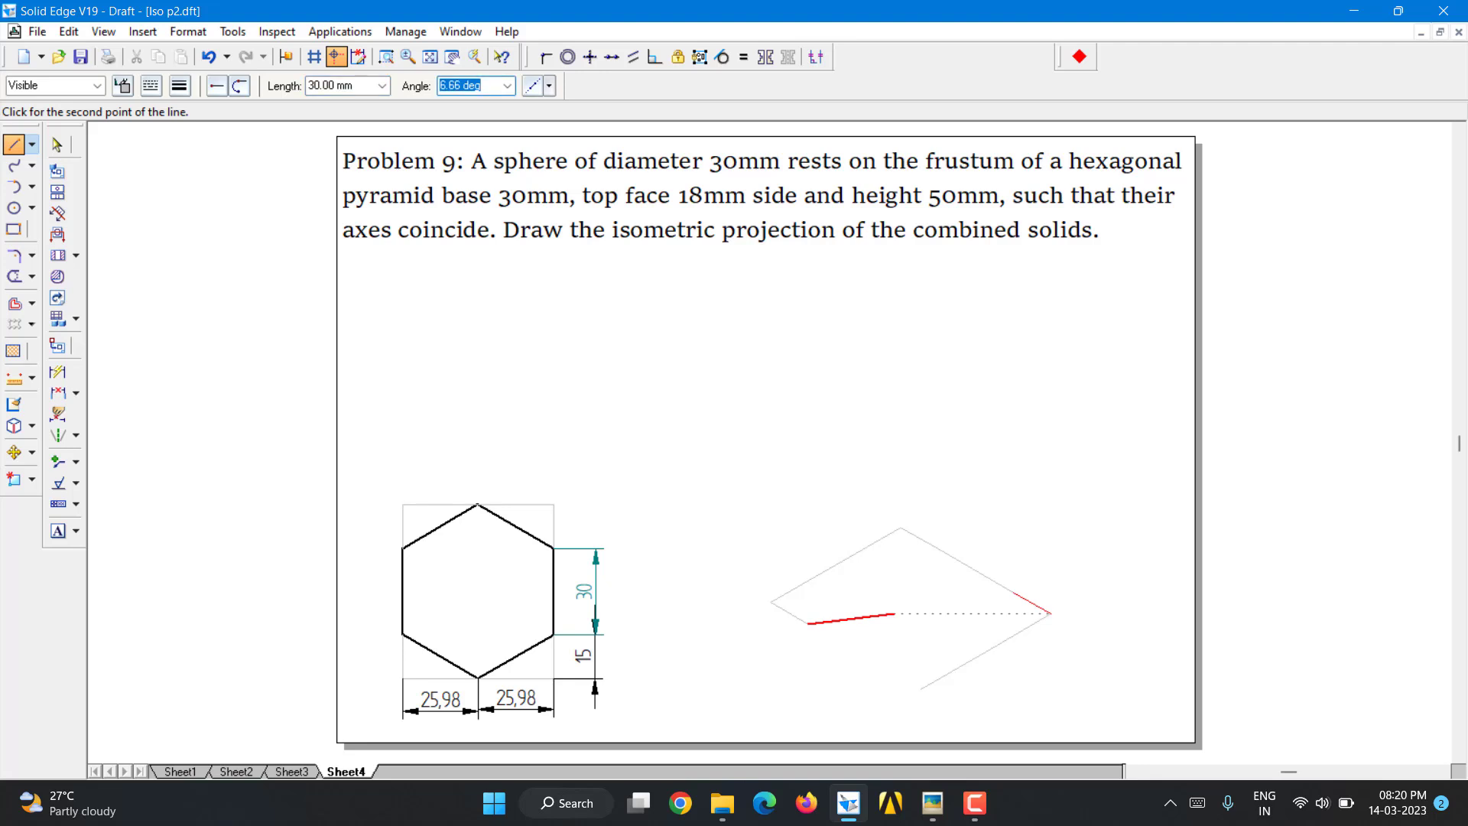
pyautogui.write('-30')
pyautogui.press('Tab')
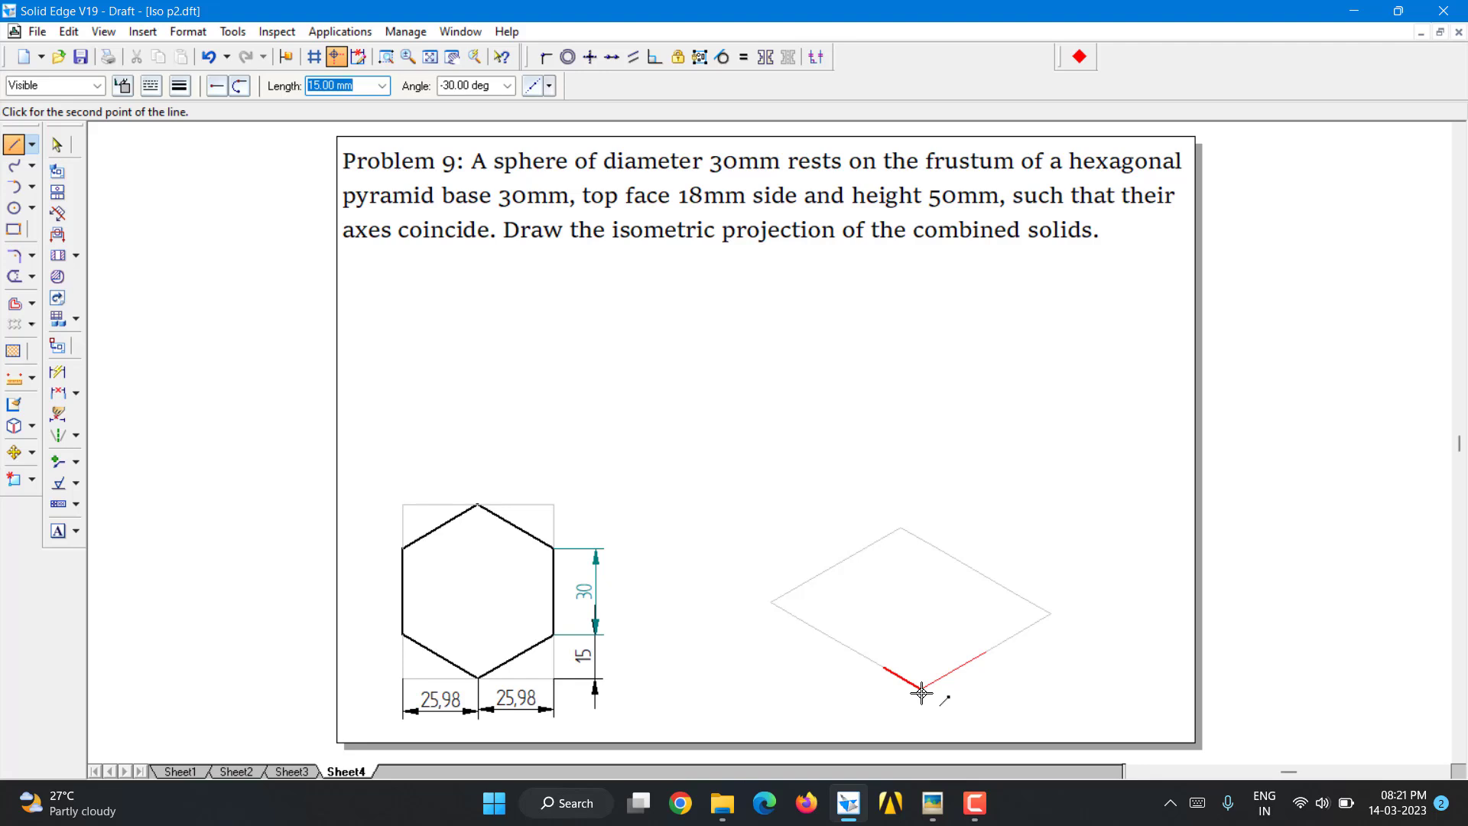
pyautogui.rightClick(921, 692)
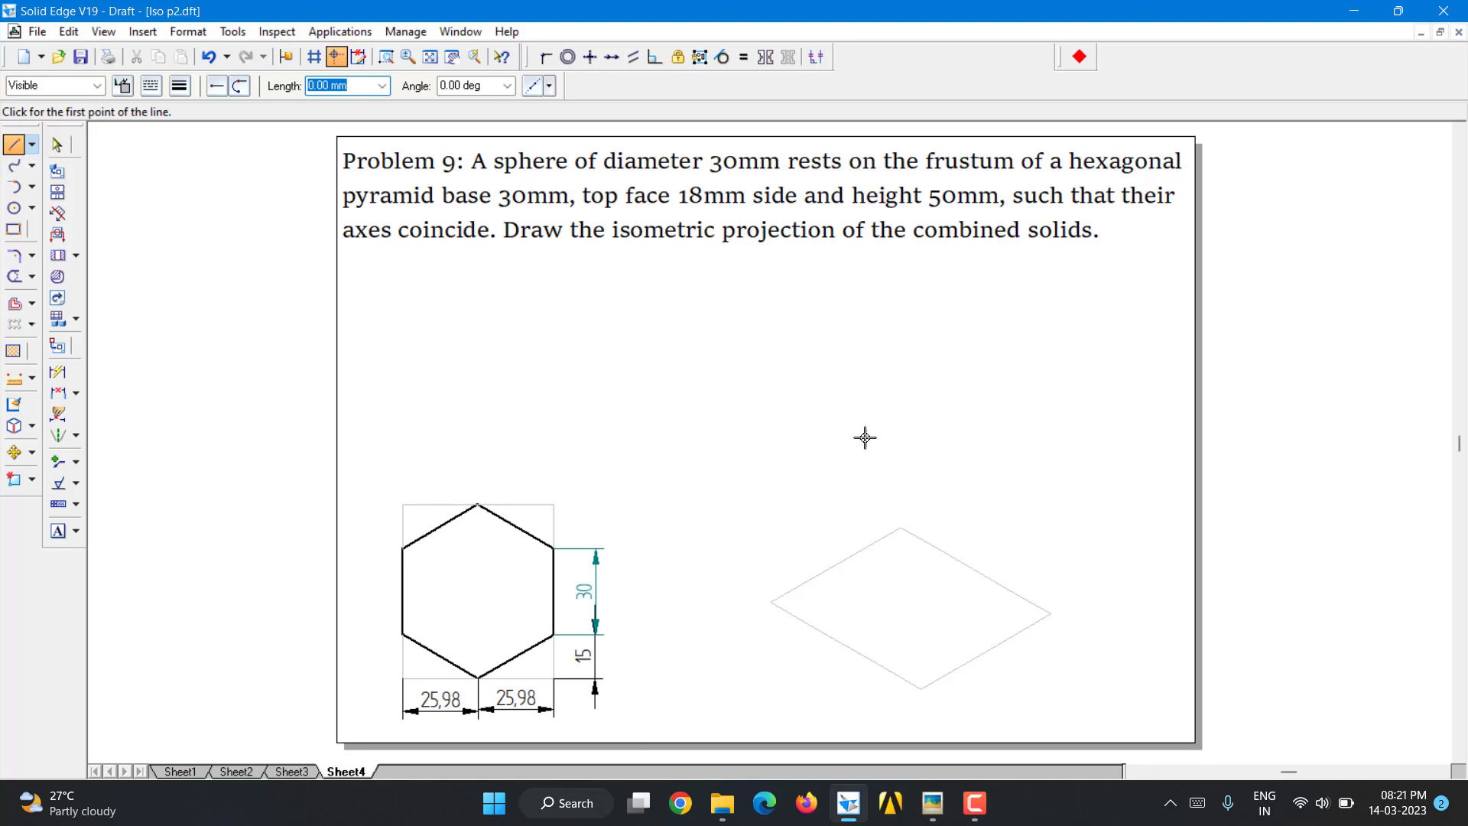
# - Draw the isometric base hexagon in black 0.50 mm lines through the division points on the base box's edges
pyautogui.click(123, 85)
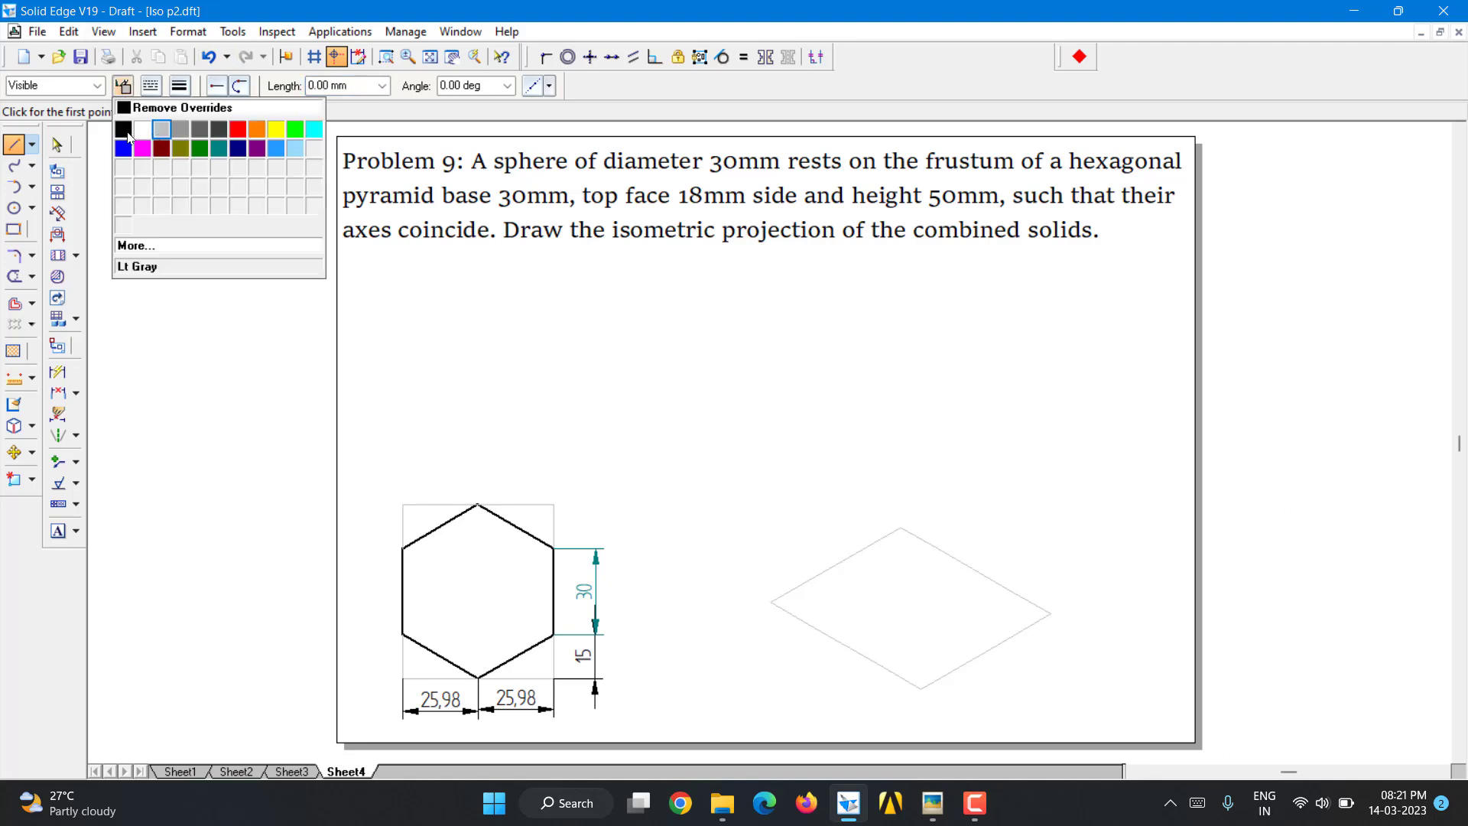
pyautogui.click(127, 134)
pyautogui.click(180, 85)
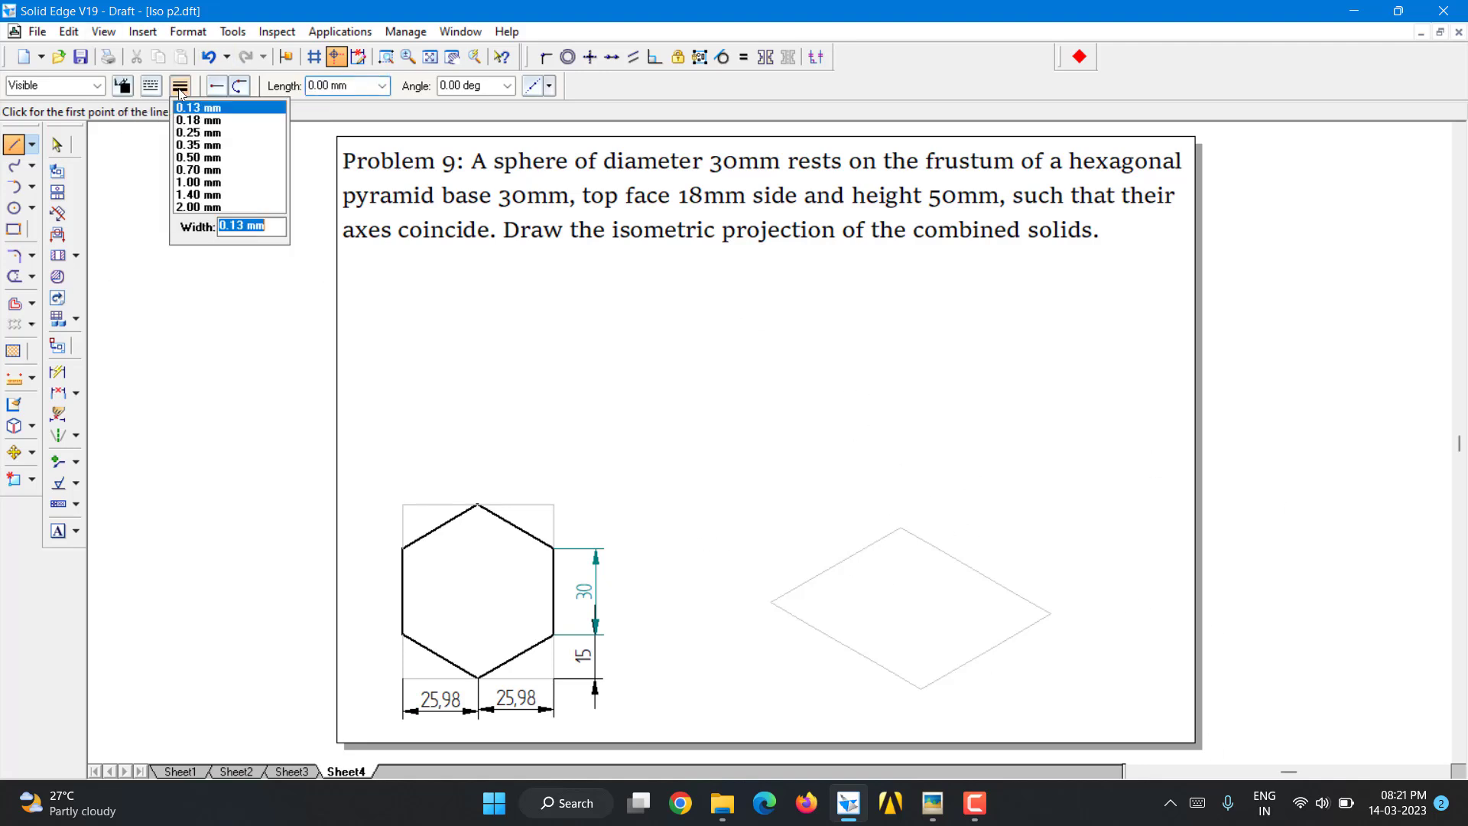
pyautogui.click(204, 158)
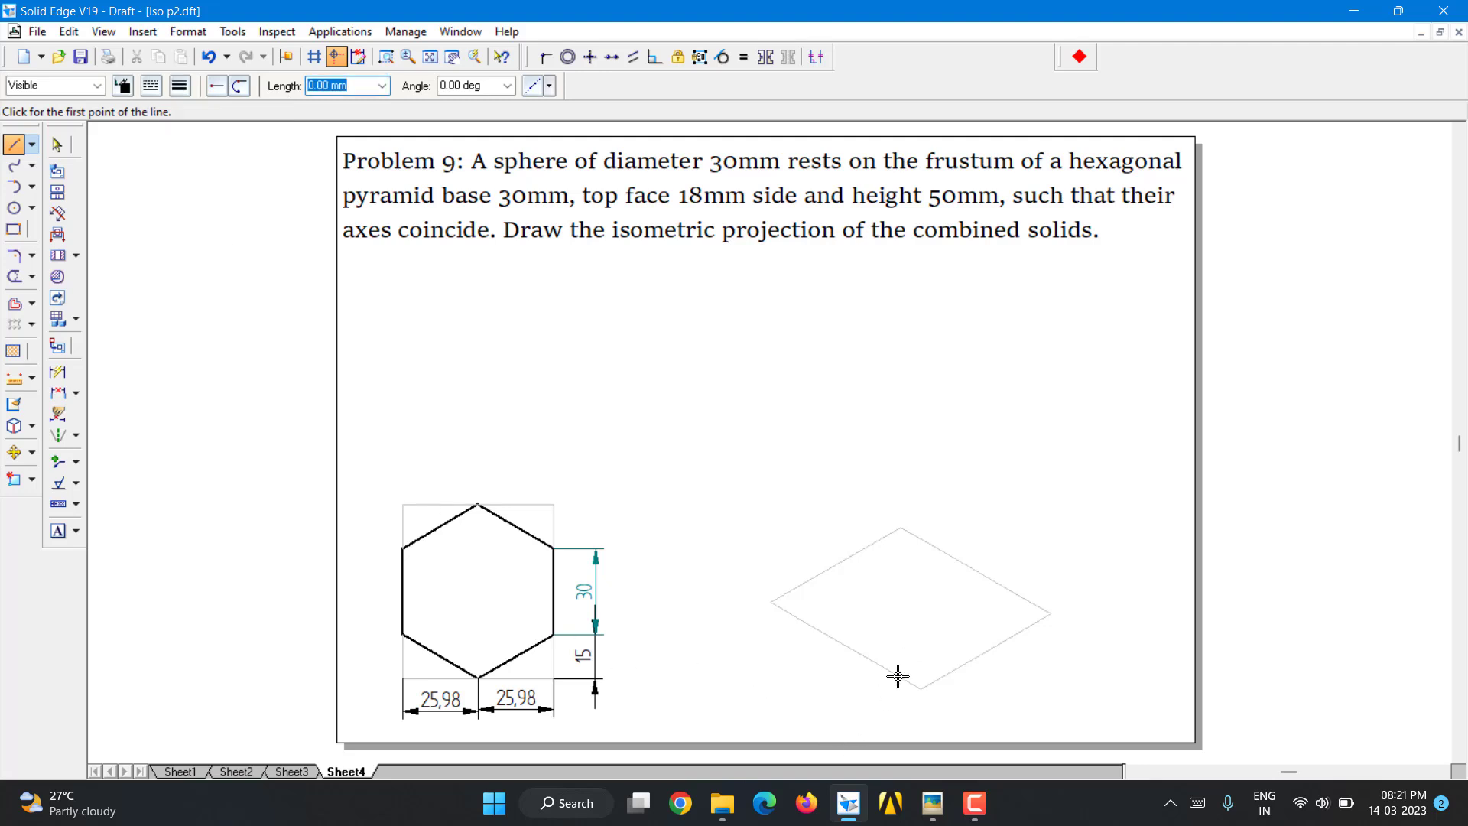
pyautogui.click(921, 688)
pyautogui.click(984, 652)
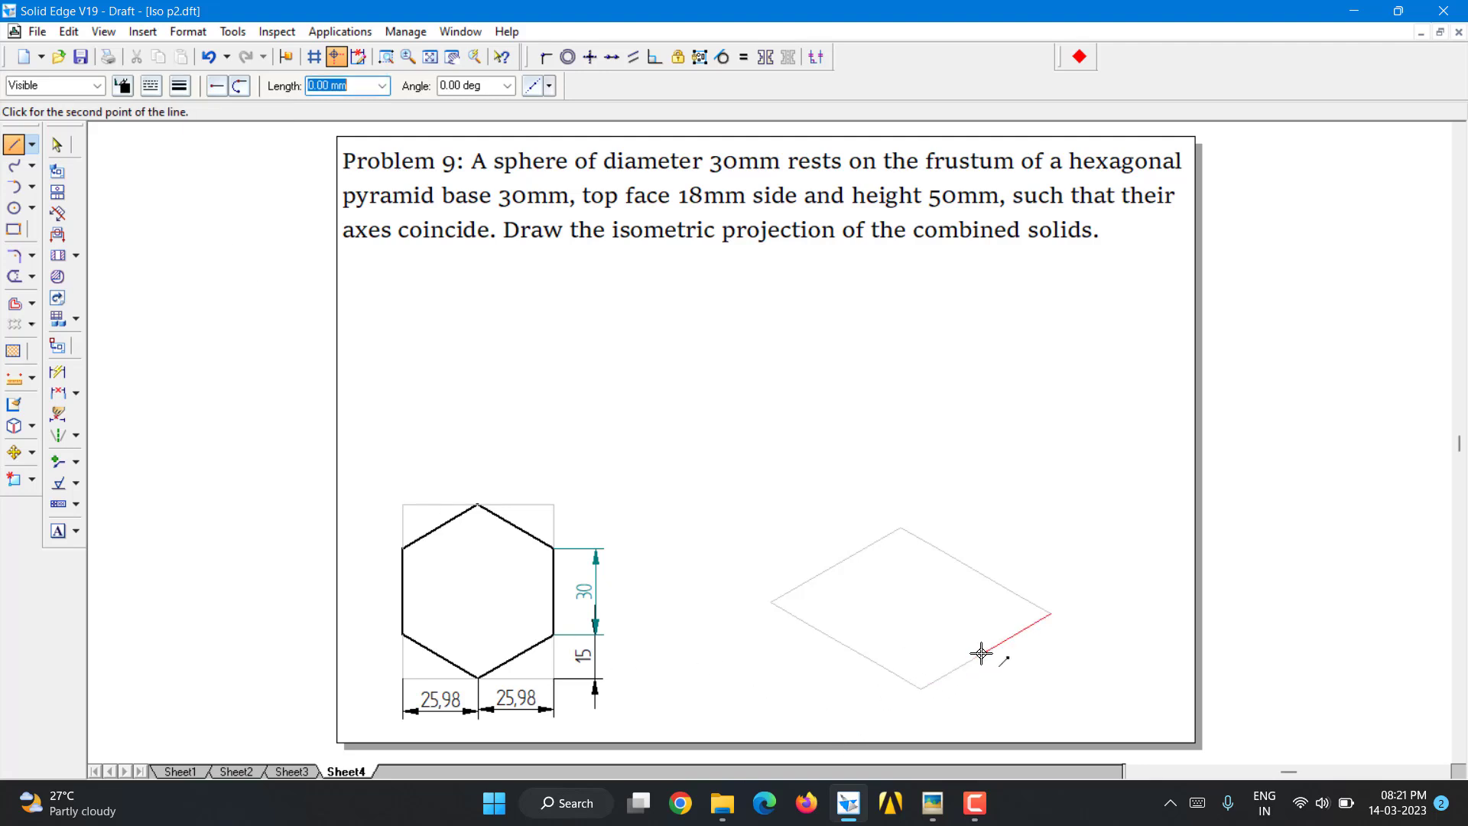
pyautogui.click(1012, 594)
pyautogui.click(939, 549)
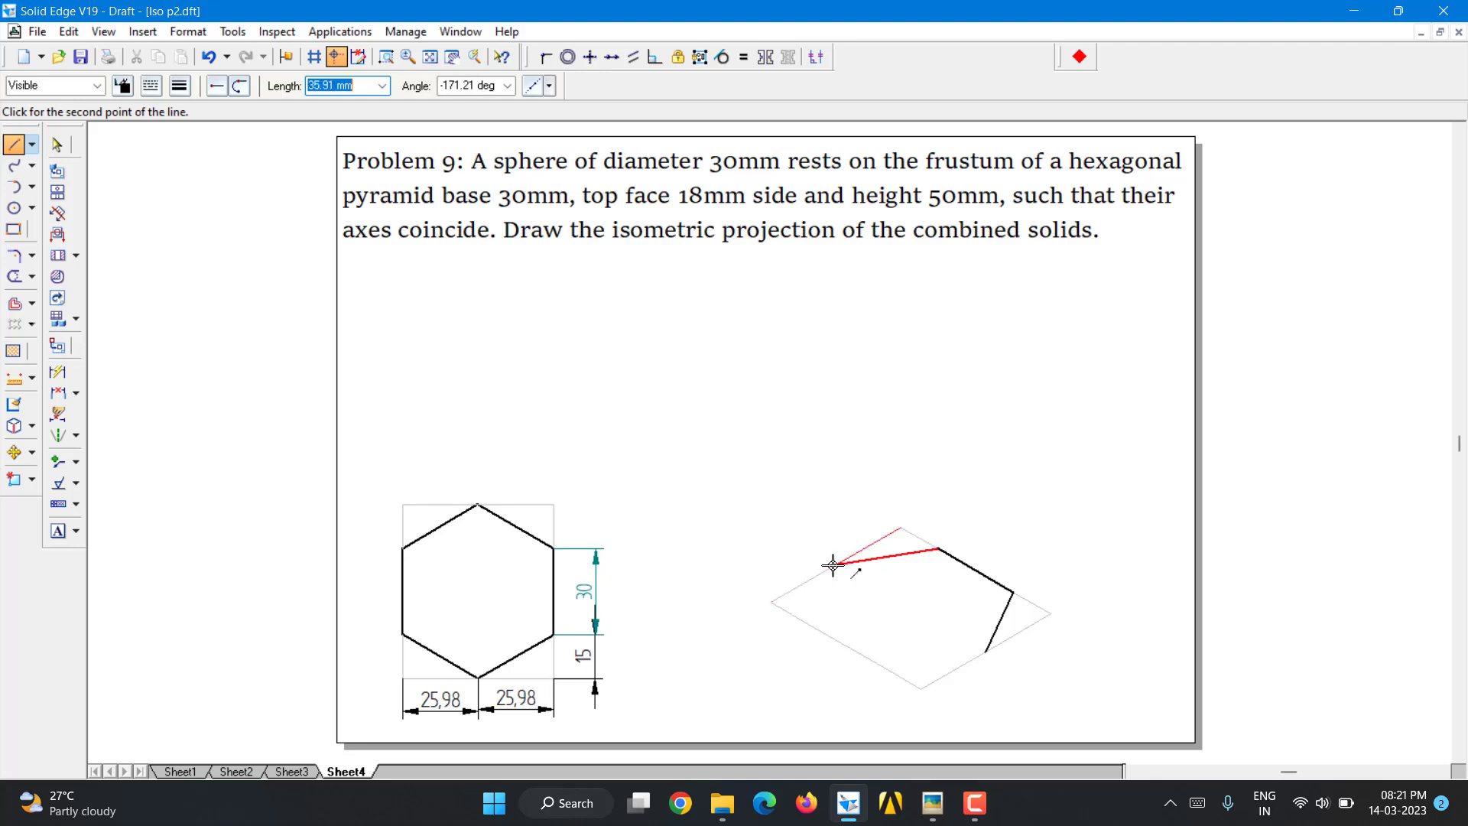
pyautogui.click(835, 564)
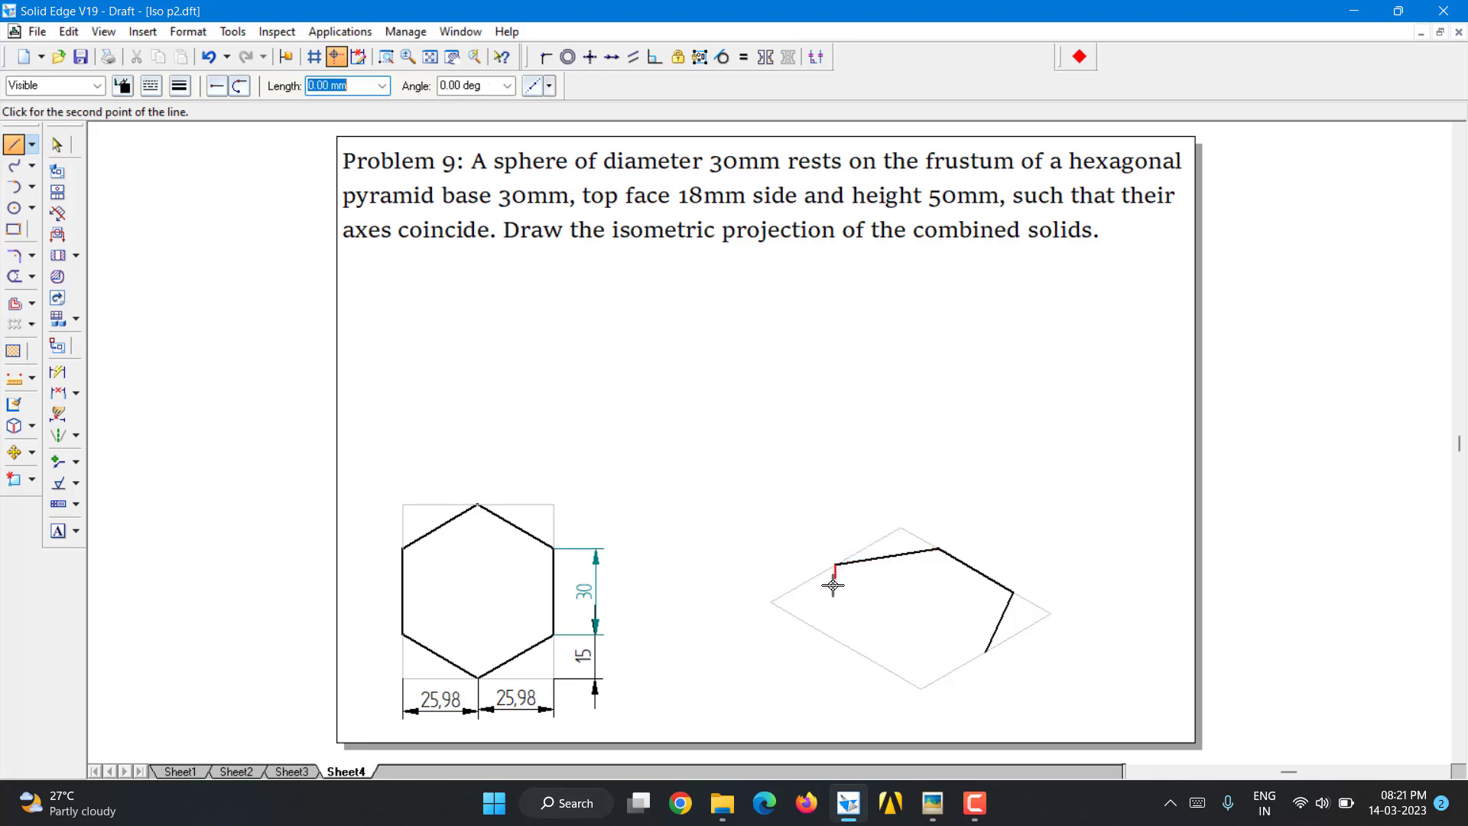
pyautogui.click(808, 623)
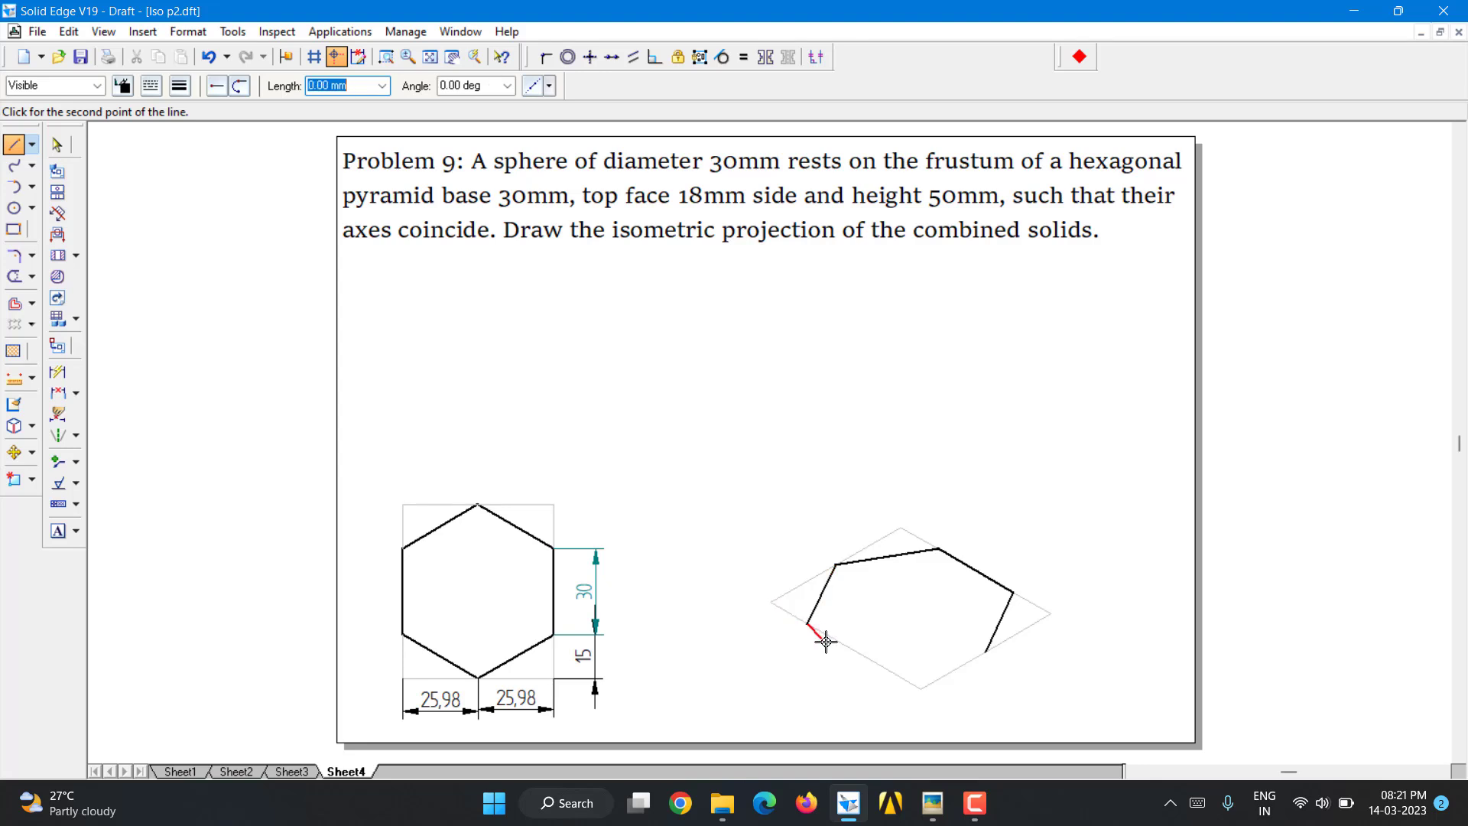
pyautogui.click(884, 667)
pyautogui.click(986, 652)
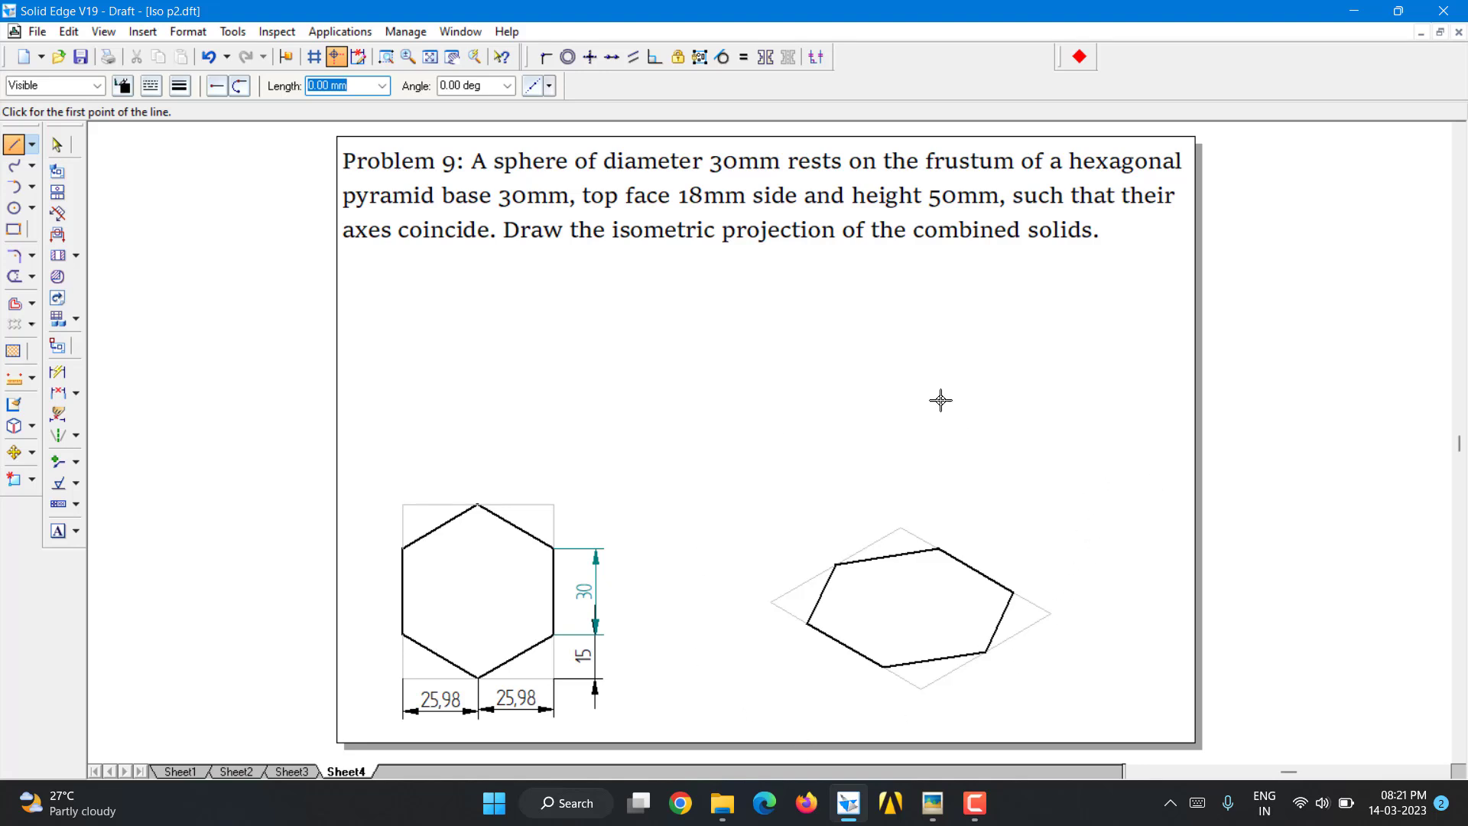
# - Draw a thin light gray diagonal across the isometric hexagon from its lower front corner to the opposite upper corner
pyautogui.click(56, 145)
pyautogui.click(13, 147)
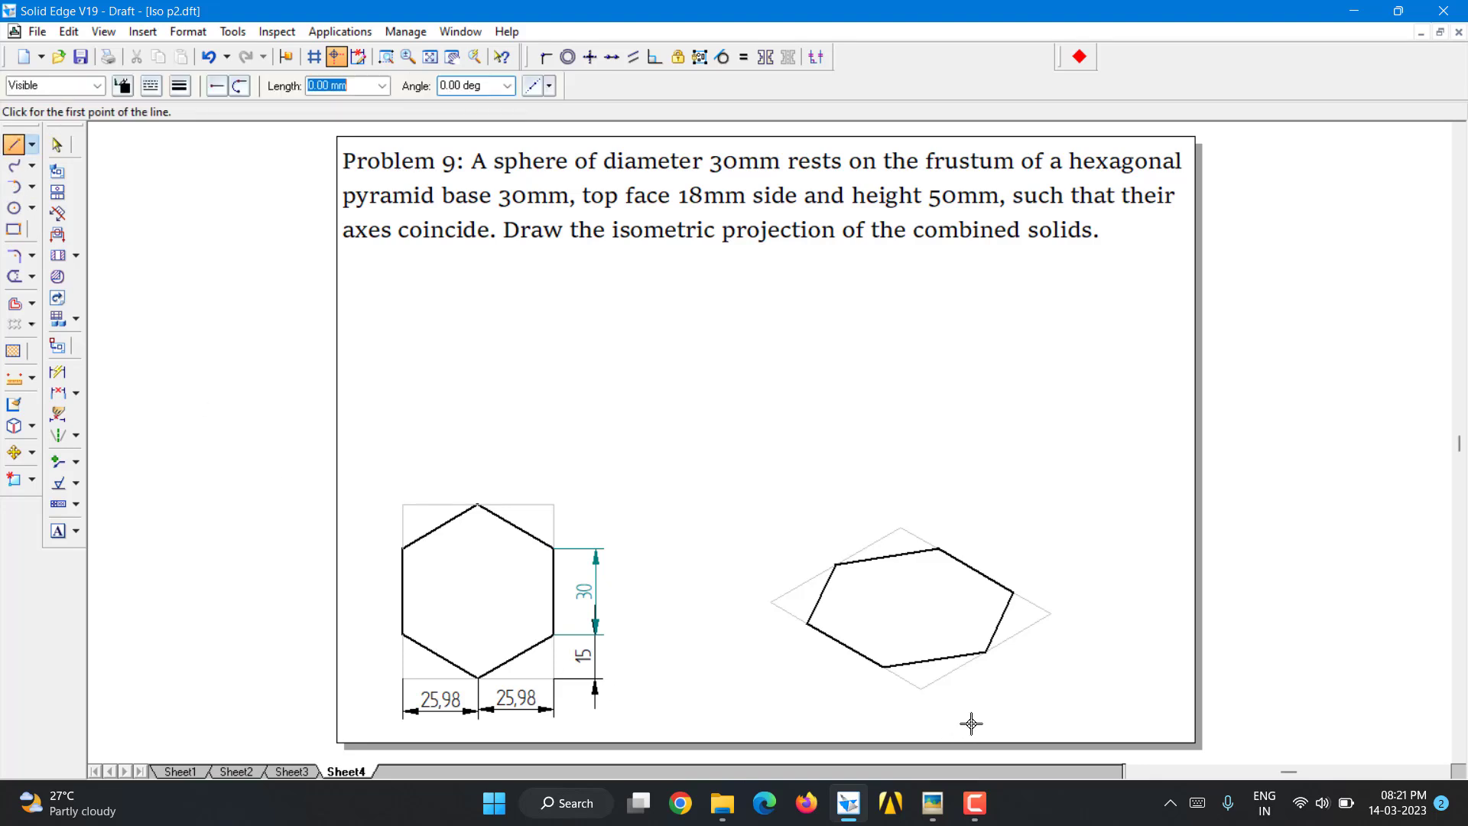
pyautogui.click(885, 666)
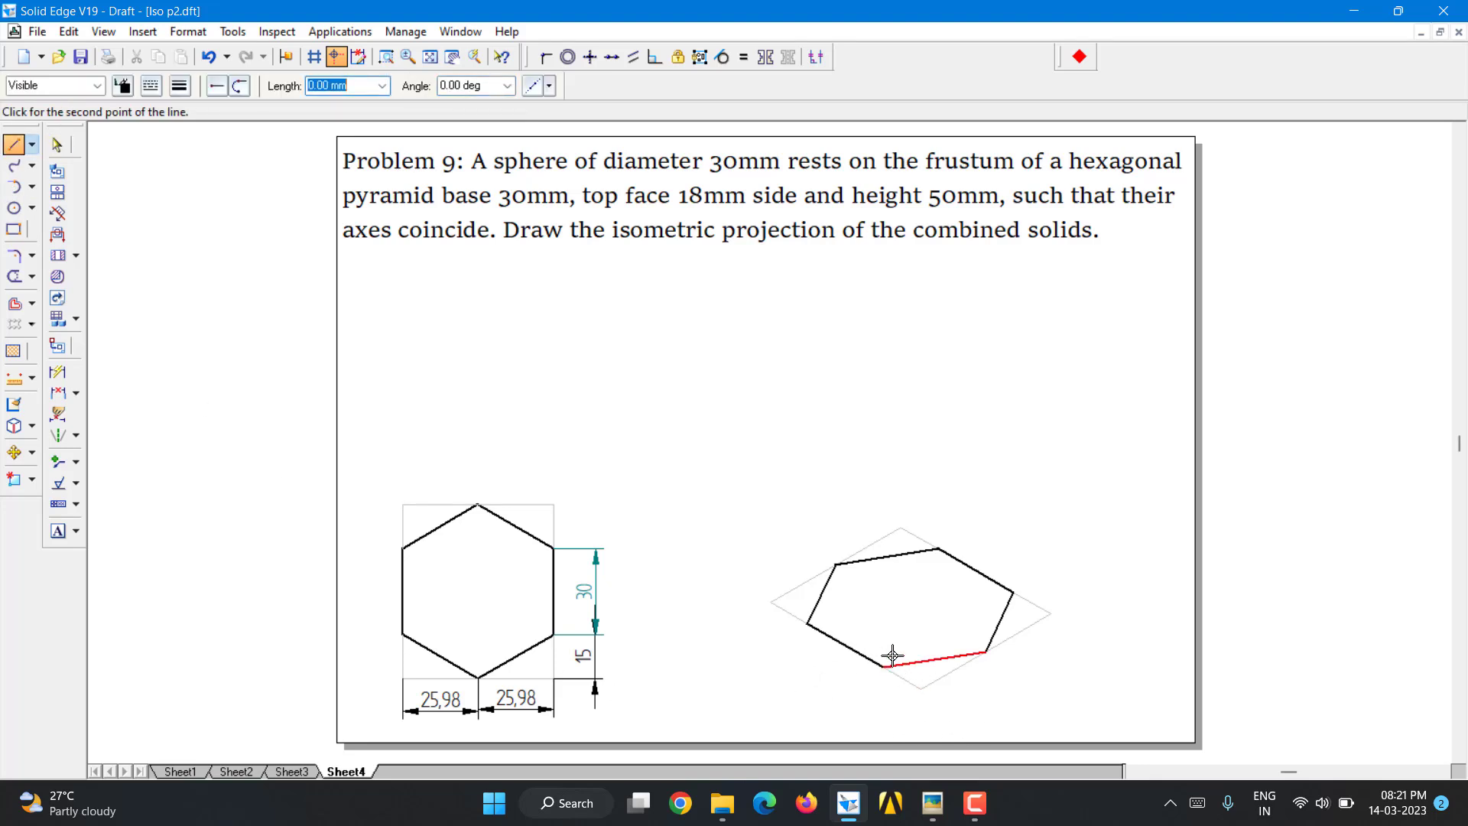
pyautogui.click(123, 85)
pyautogui.click(159, 127)
pyautogui.click(185, 90)
pyautogui.click(203, 120)
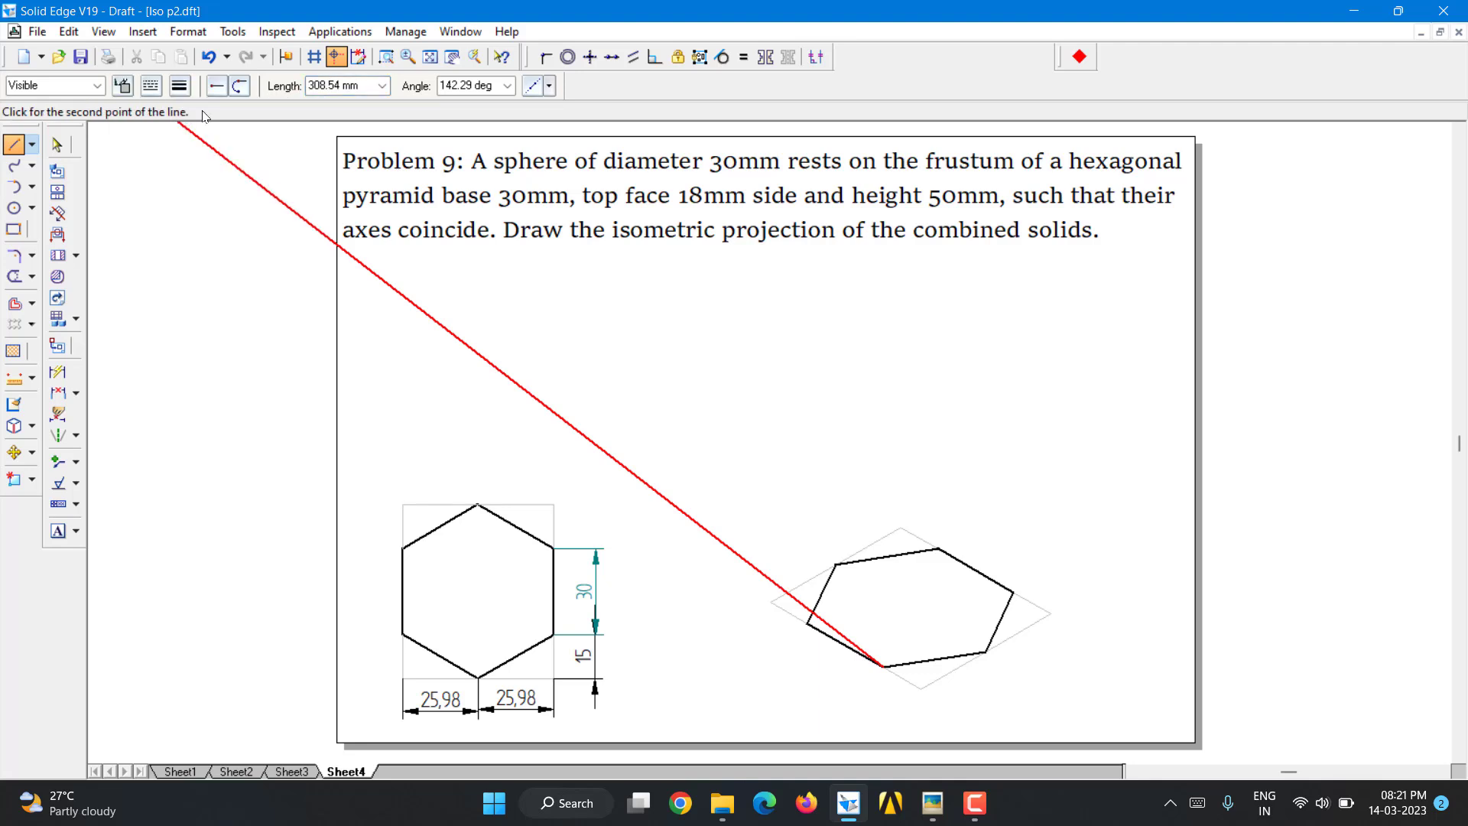
pyautogui.click(938, 548)
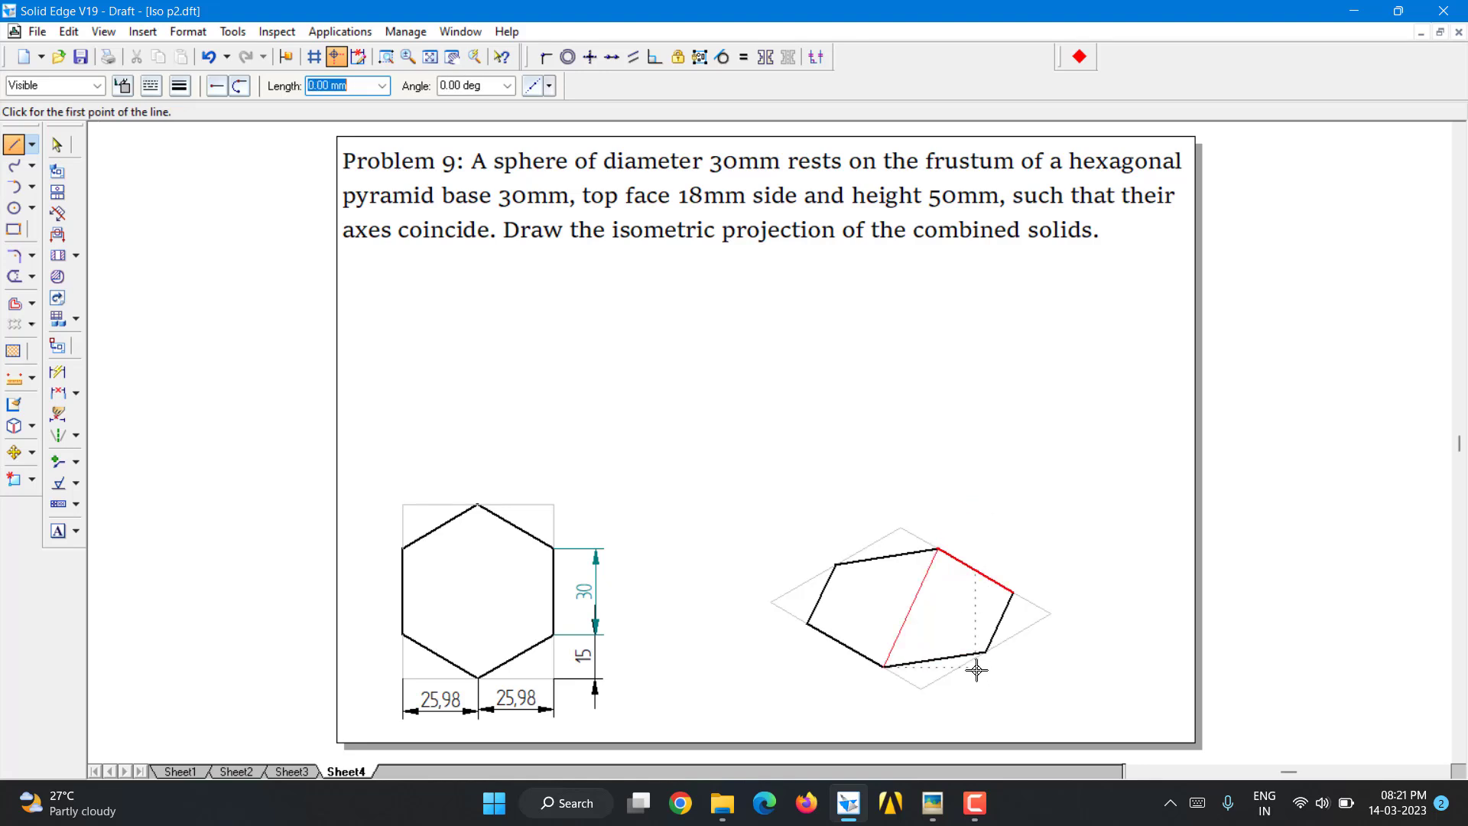
pyautogui.rightClick(986, 644)
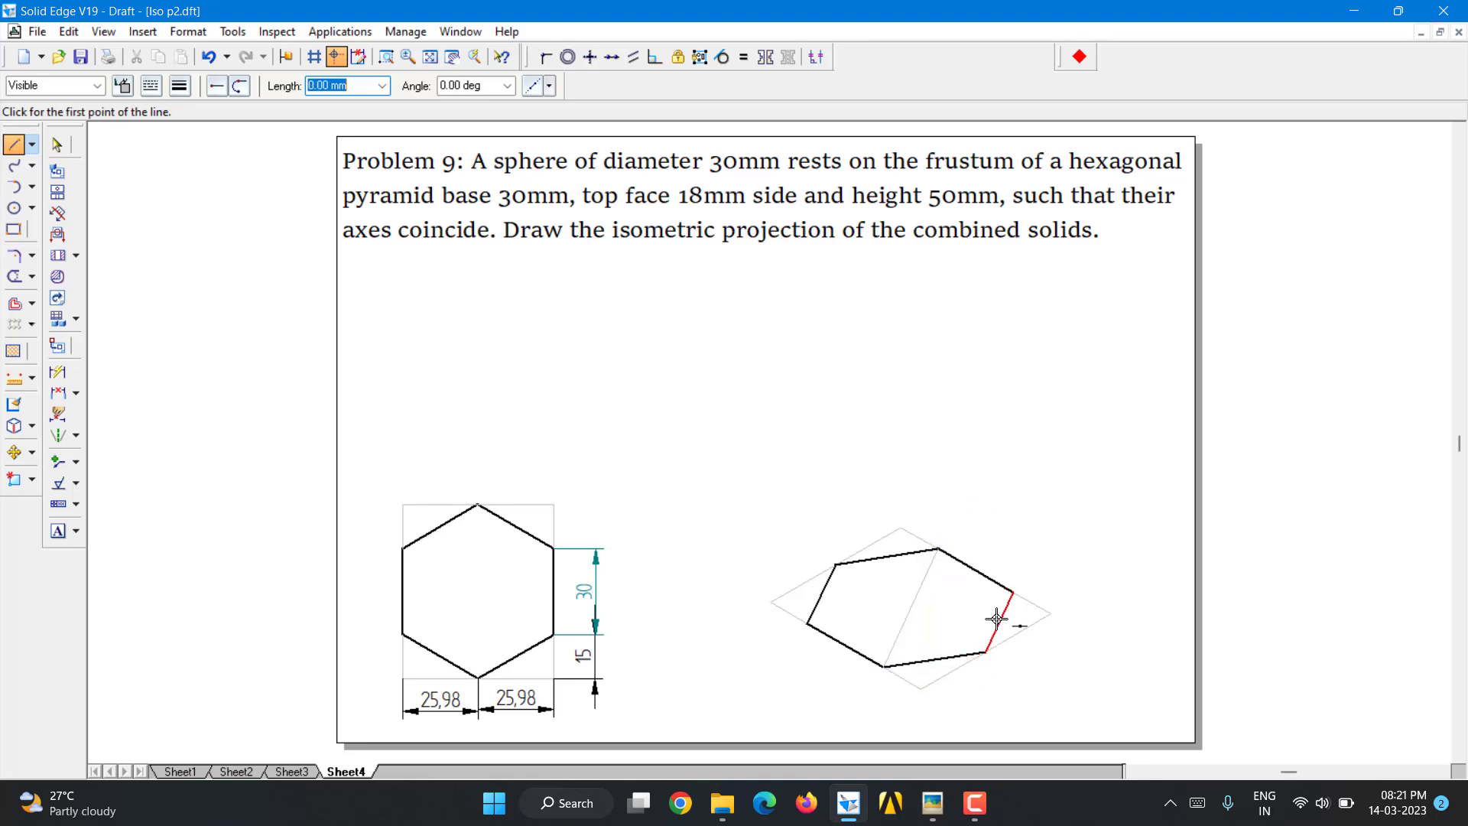
# - Draw the two remaining diagonals between opposite corners of the isometric hexagon
pyautogui.click(1013, 592)
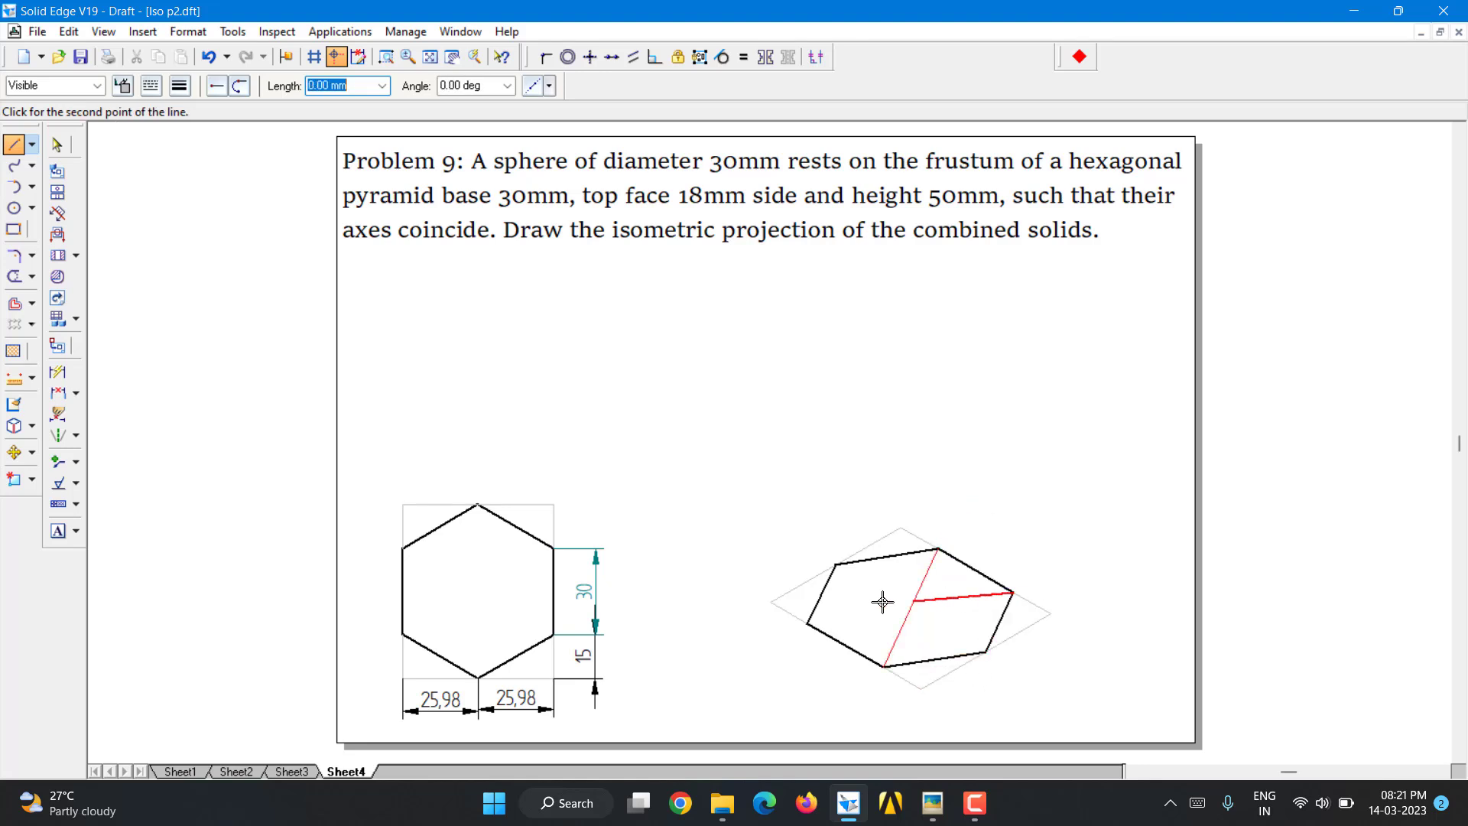
pyautogui.click(809, 621)
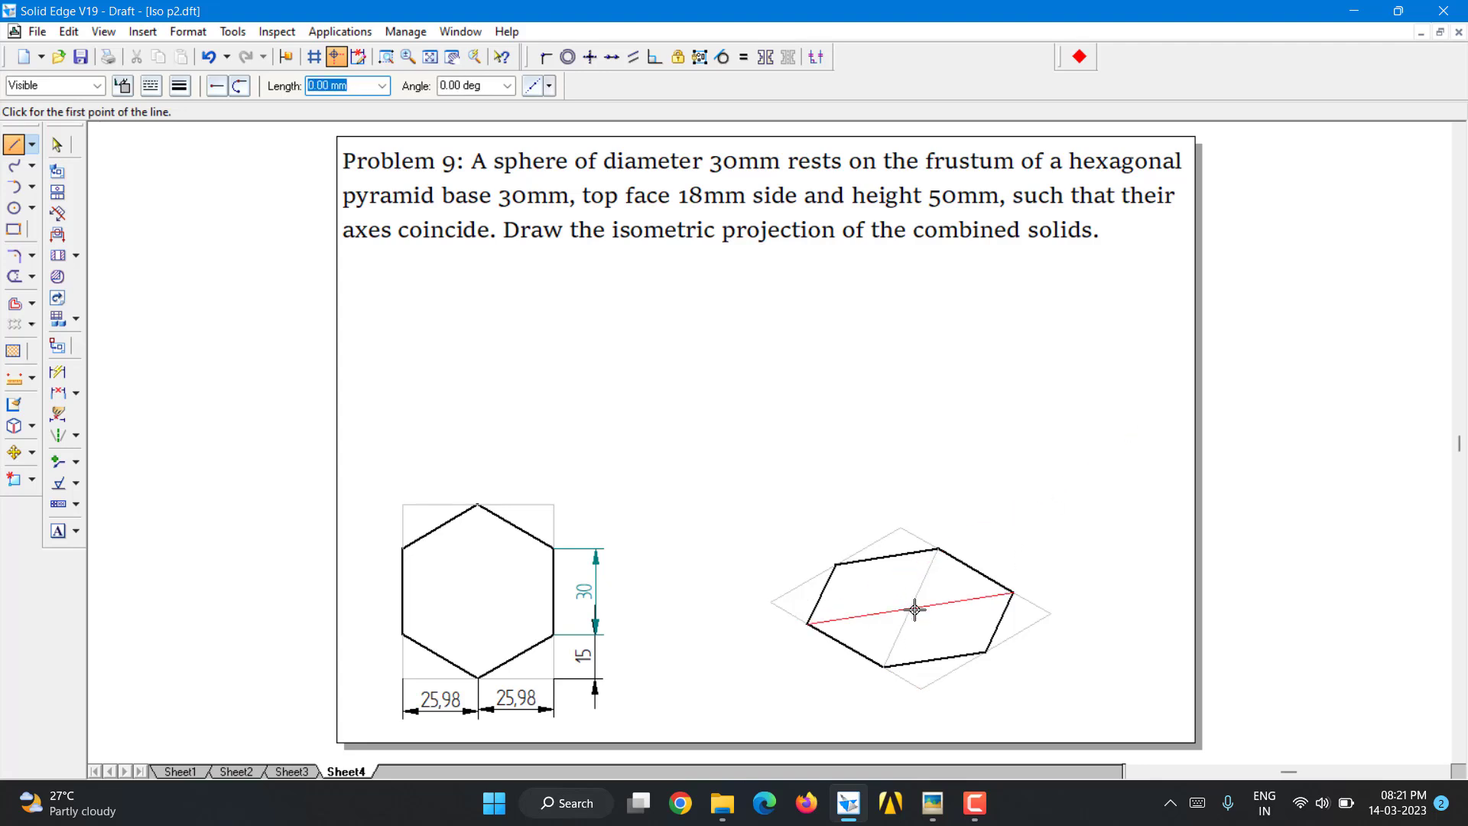
pyautogui.click(838, 563)
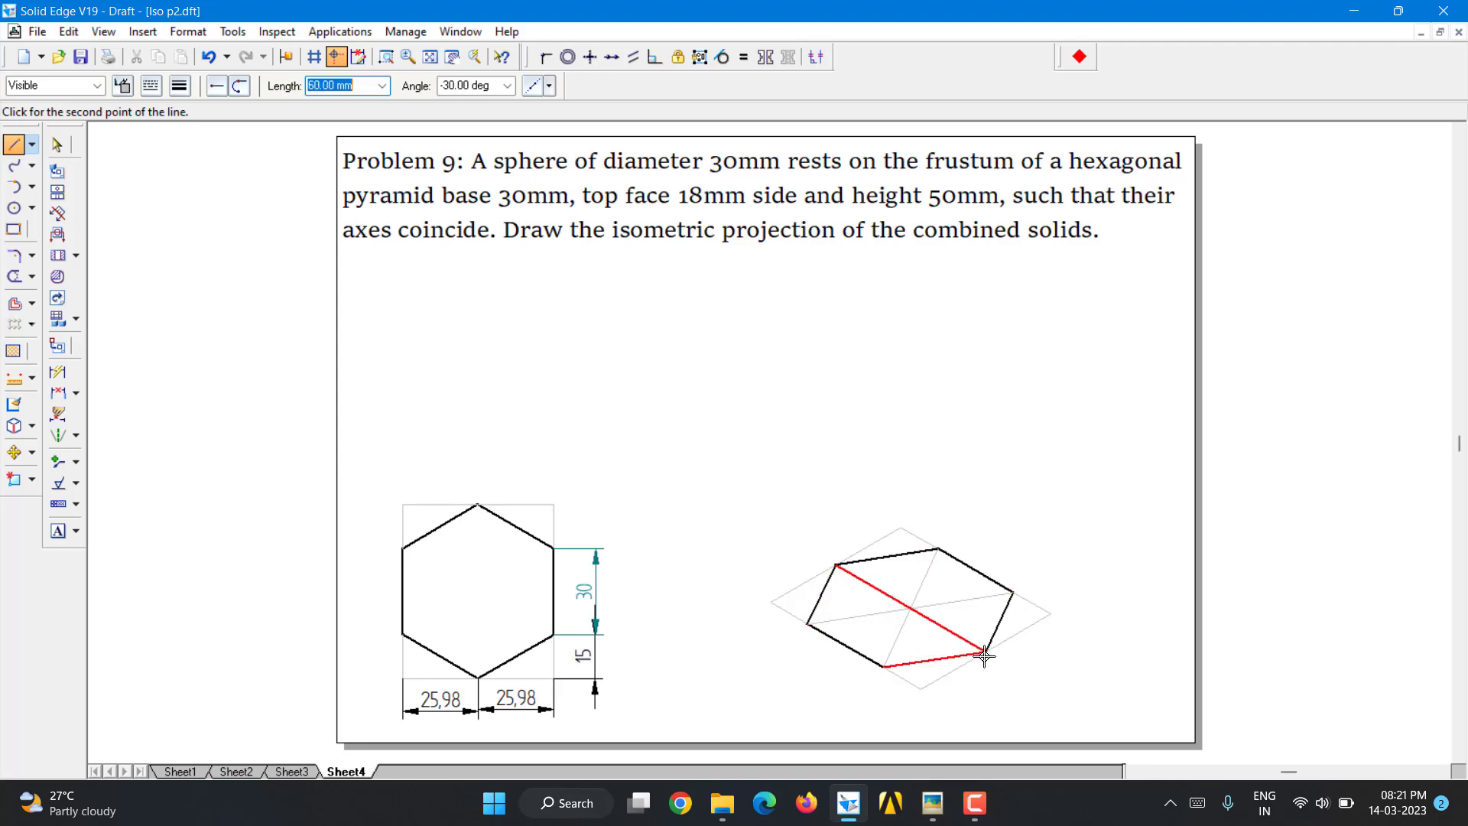
pyautogui.rightClick(1056, 673)
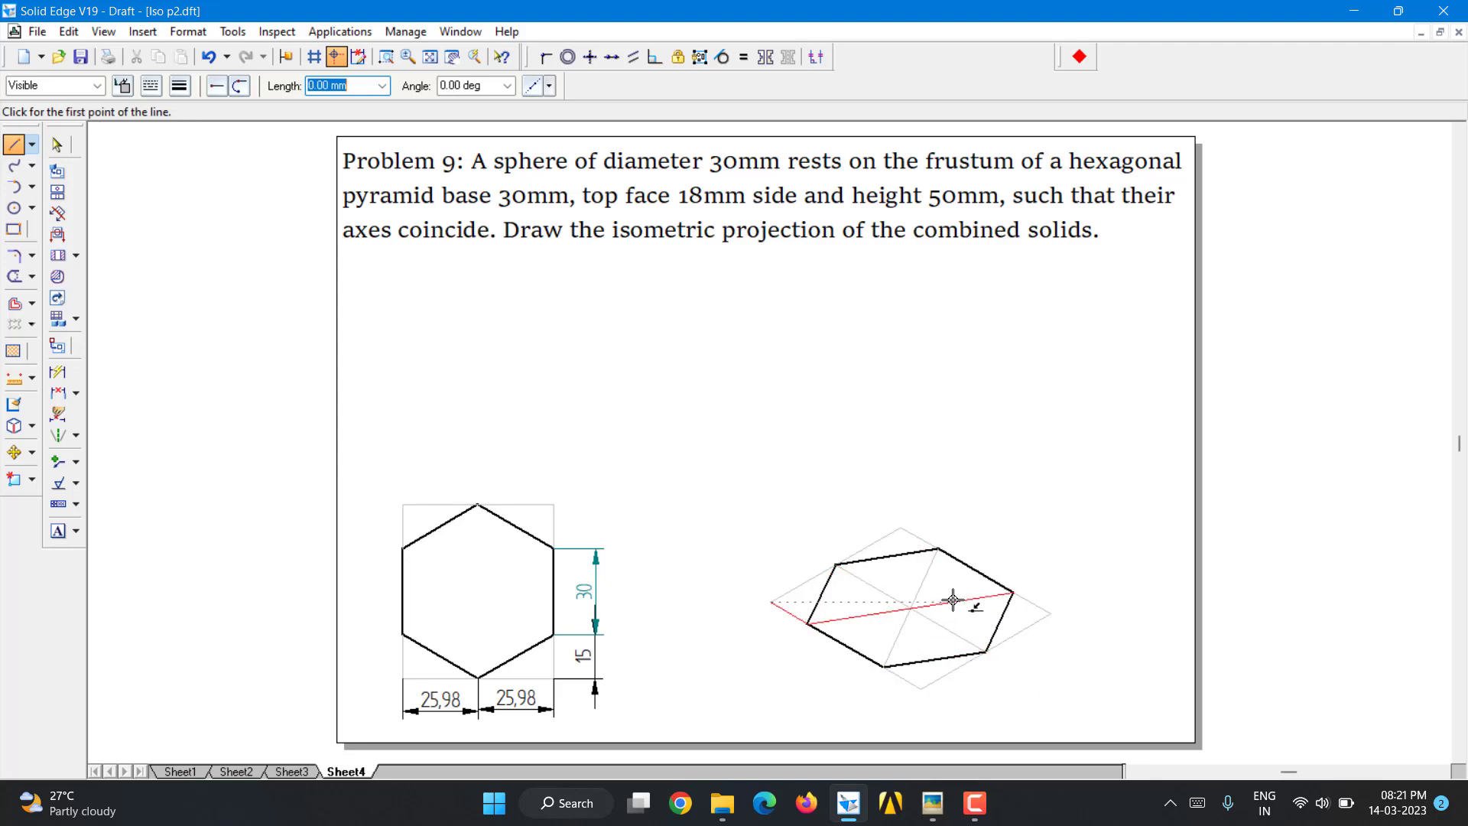
# - Draw a 50 mm vertical axis line at 90 degrees from the isometric hexagon's centre
pyautogui.click(909, 609)
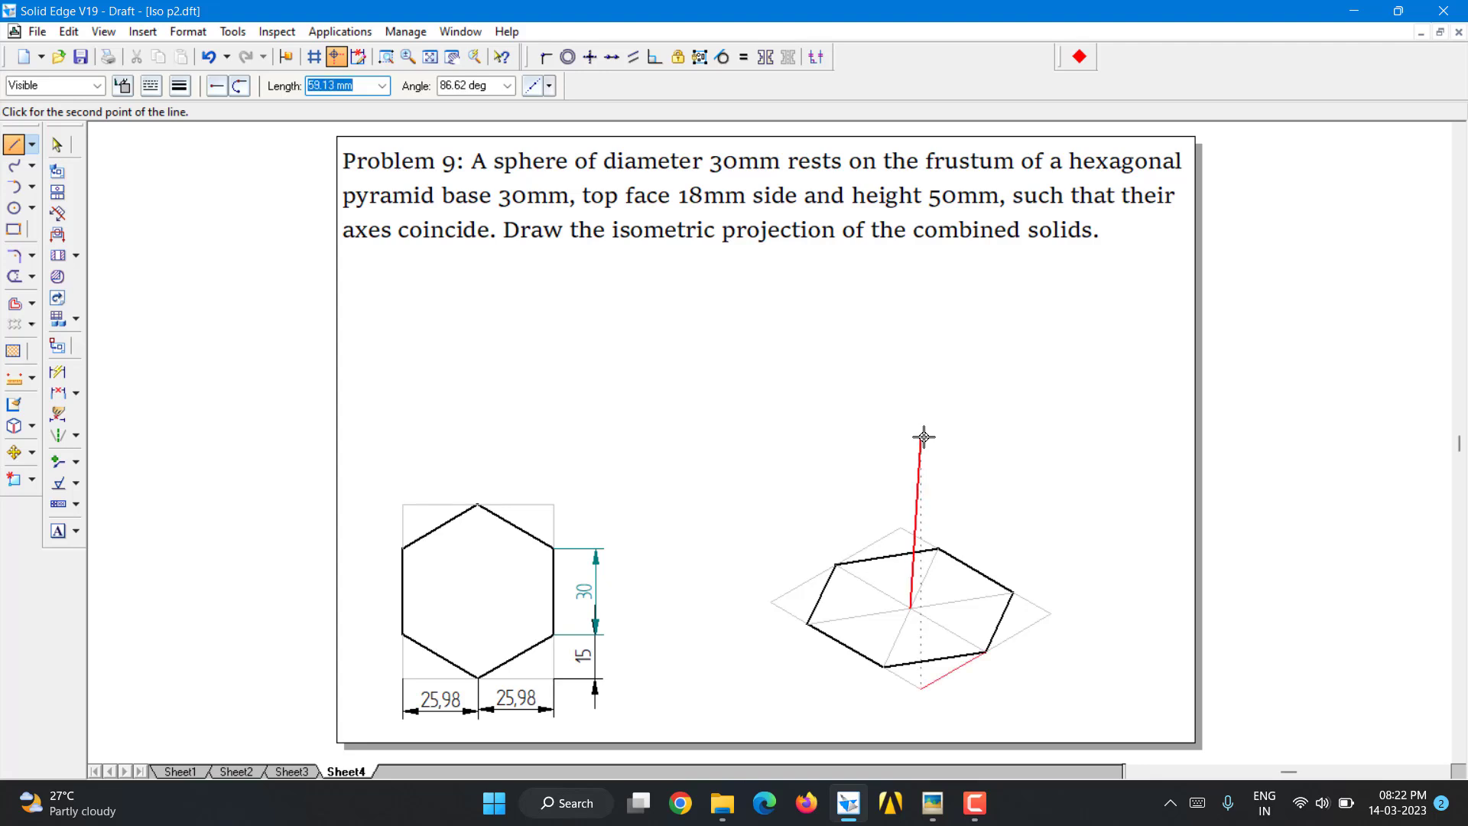
pyautogui.write('50')
pyautogui.press('Tab')
pyautogui.write('90')
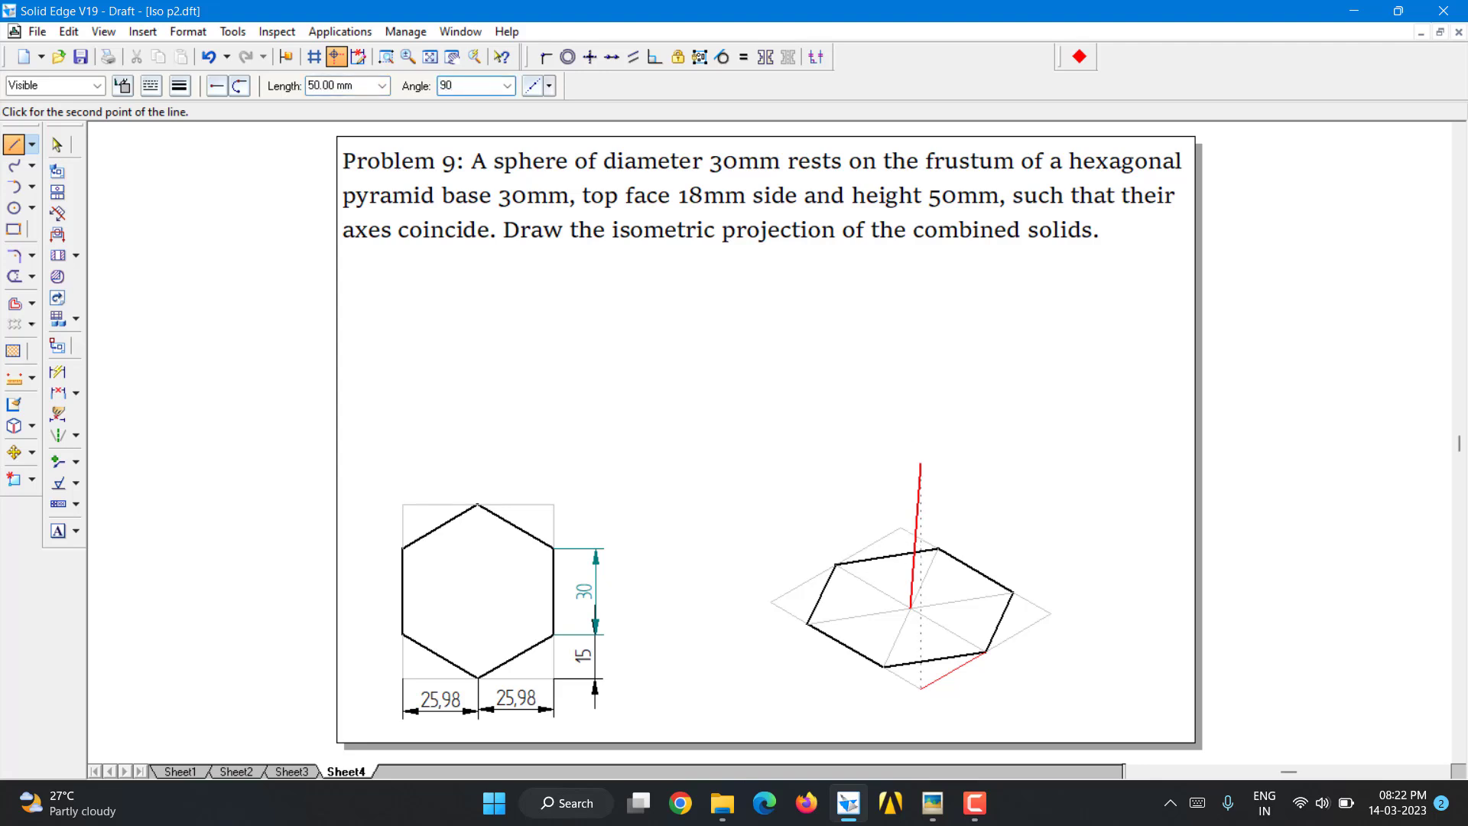
pyautogui.press('Return')
pyautogui.press('Escape')
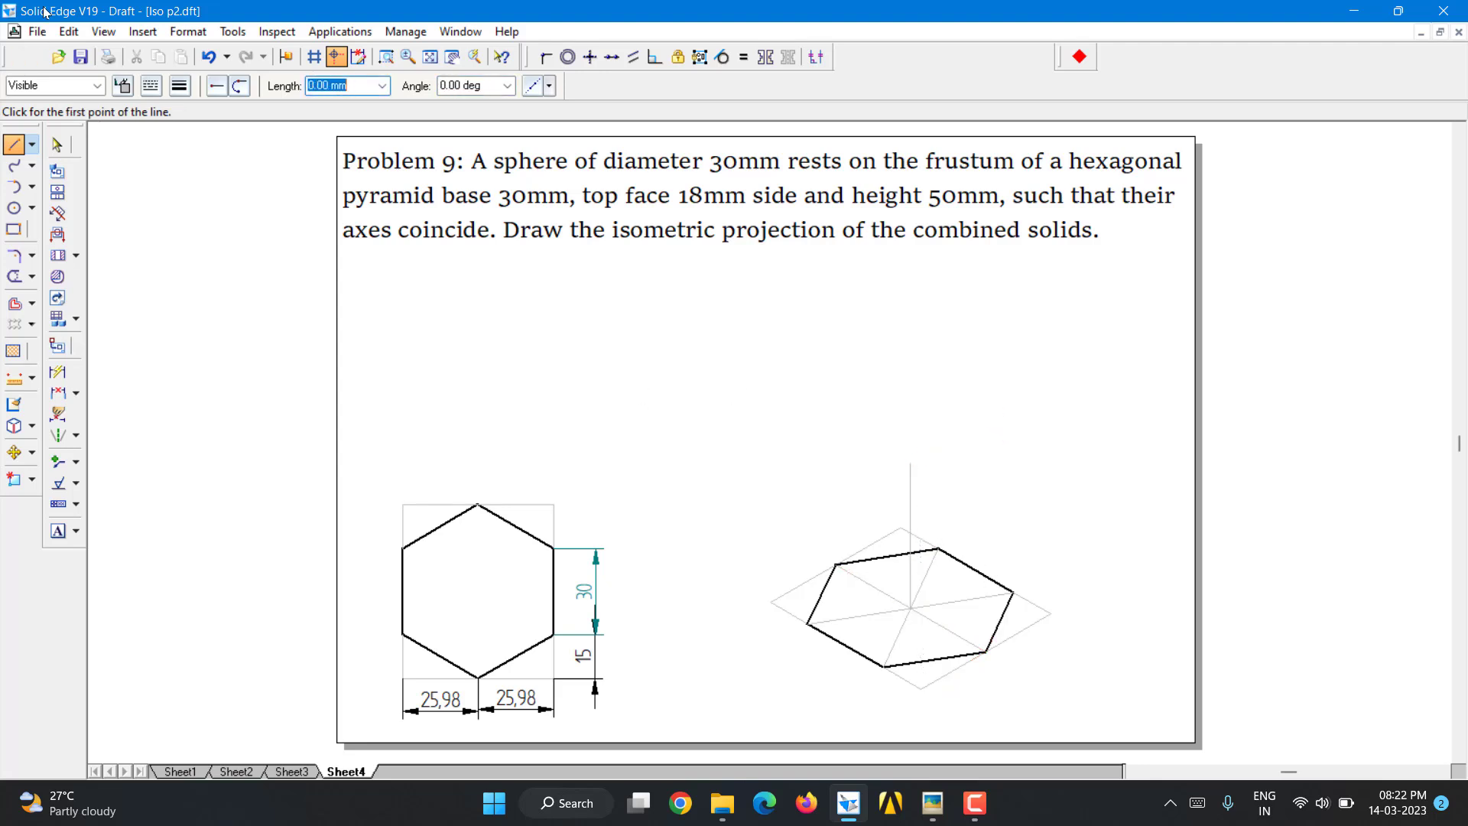
# - Format the vertical axis as a black long-dash, short-dash centre line
pyautogui.click(57, 145)
pyautogui.click(909, 528)
pyautogui.click(150, 85)
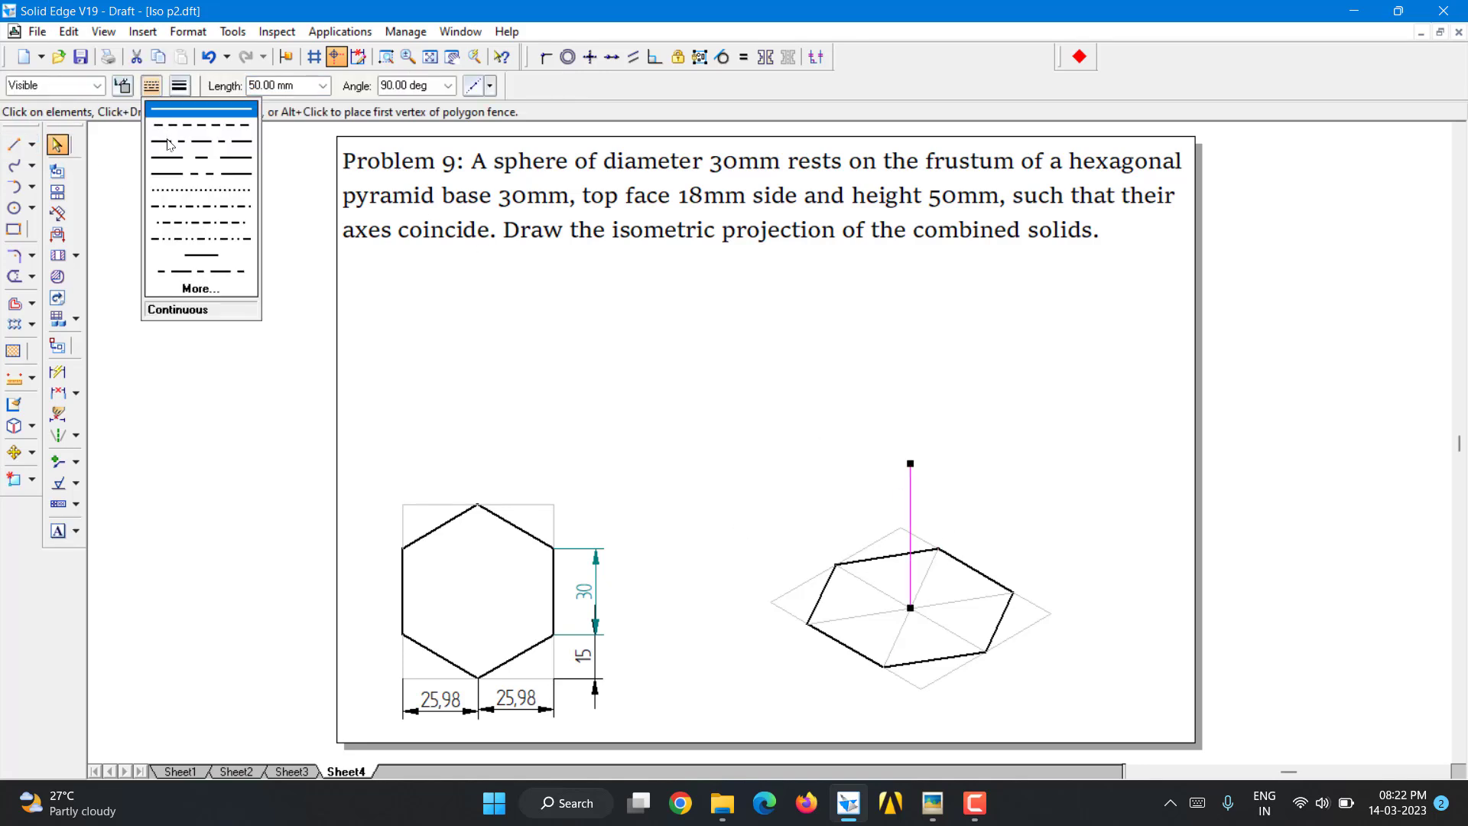
pyautogui.click(170, 144)
pyautogui.click(123, 85)
pyautogui.click(413, 346)
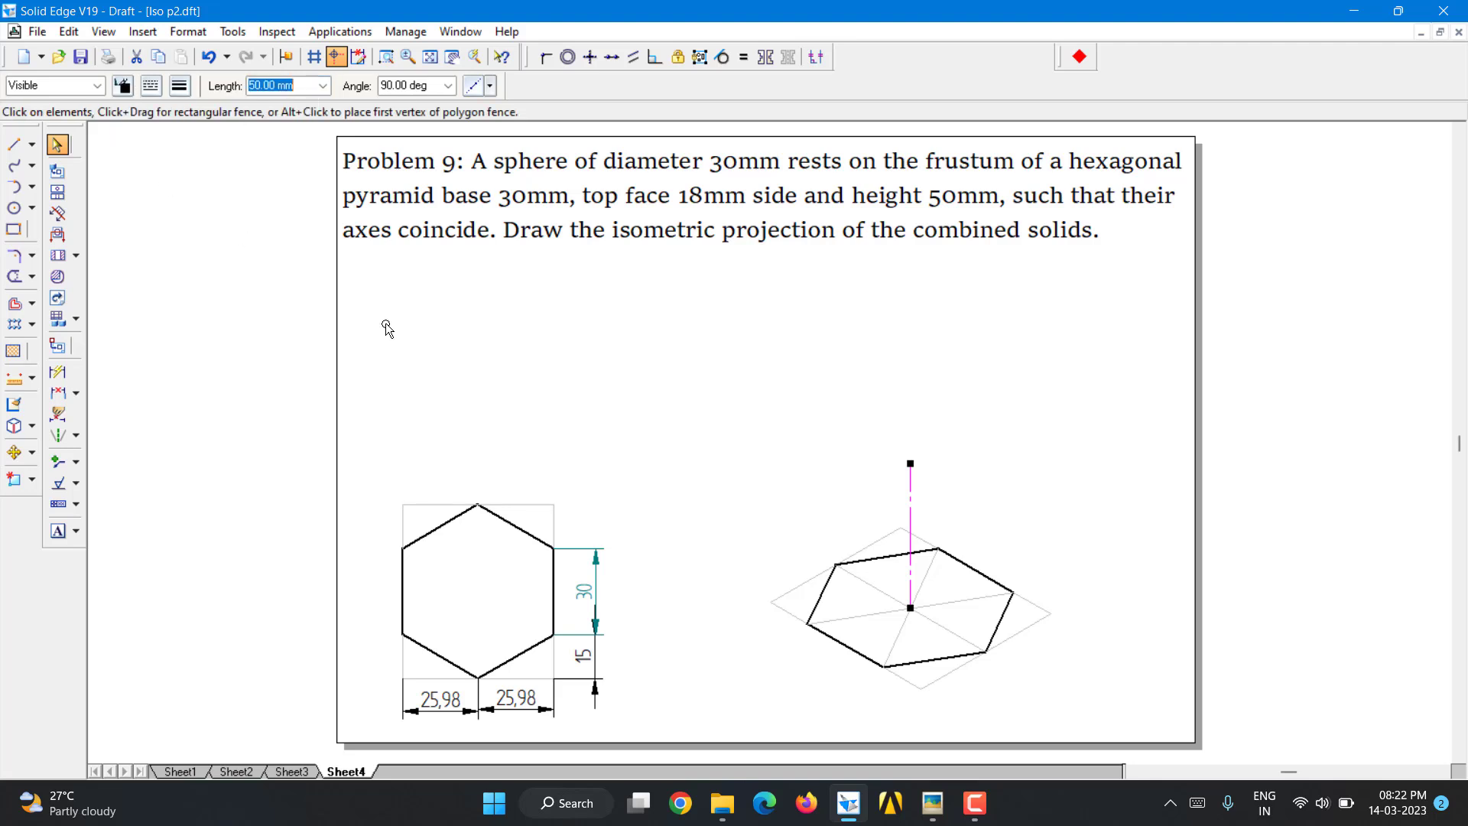
pyautogui.click(412, 346)
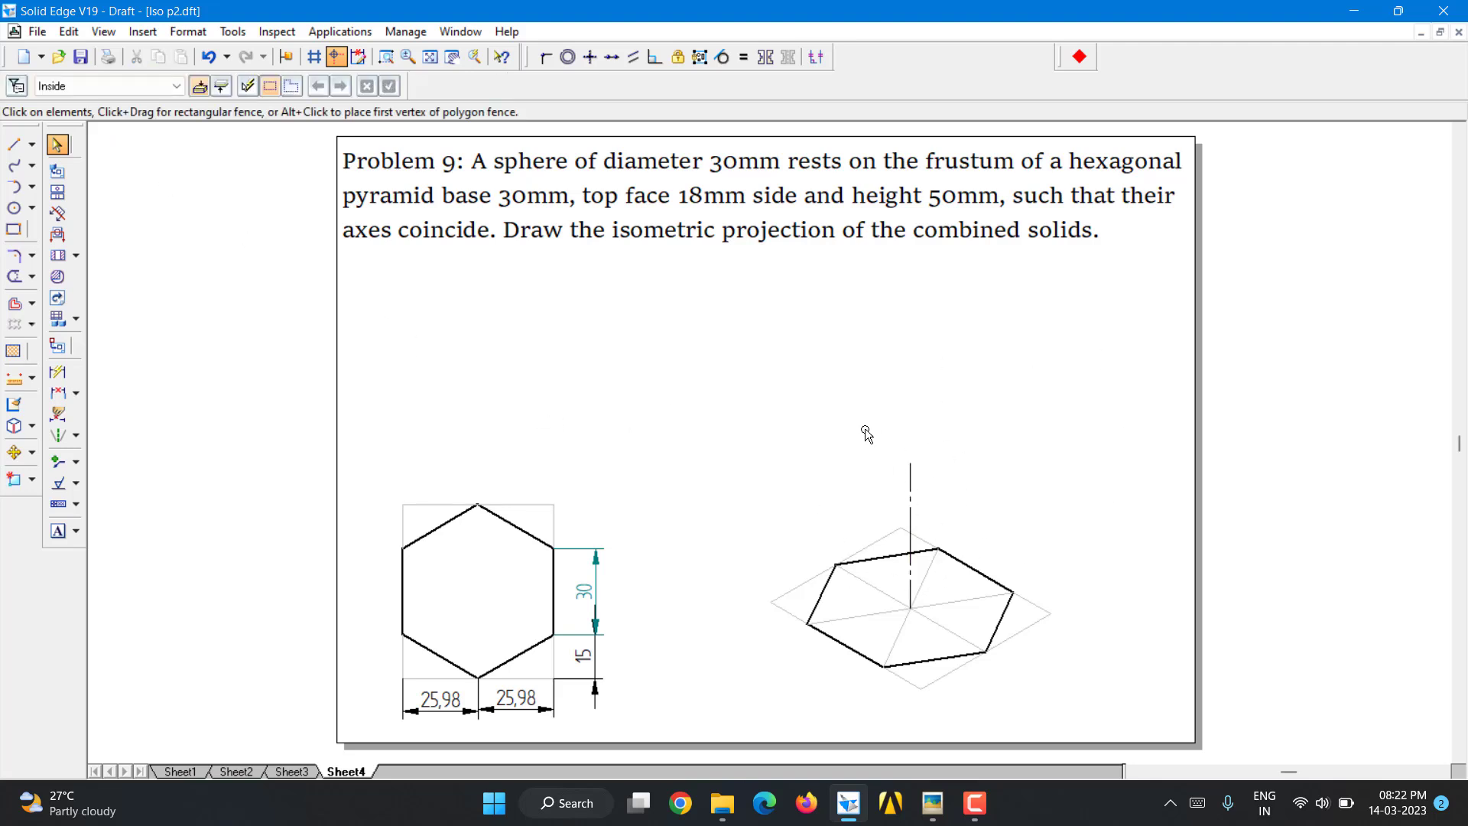
# - Create a scaled copy of the isometric hexagon's six sides and one diagonal with a scale factor of 0.60
pyautogui.click(883, 557)
pyautogui.keyDown('ctrl'); pyautogui.click(986, 575); pyautogui.keyUp('ctrl')
pyautogui.keyDown('ctrl'); pyautogui.click(998, 606); pyautogui.keyUp('ctrl')
pyautogui.keyDown('ctrl'); pyautogui.click(864, 650); pyautogui.keyUp('ctrl')
pyautogui.keyDown('ctrl'); pyautogui.click(819, 600); pyautogui.keyUp('ctrl')
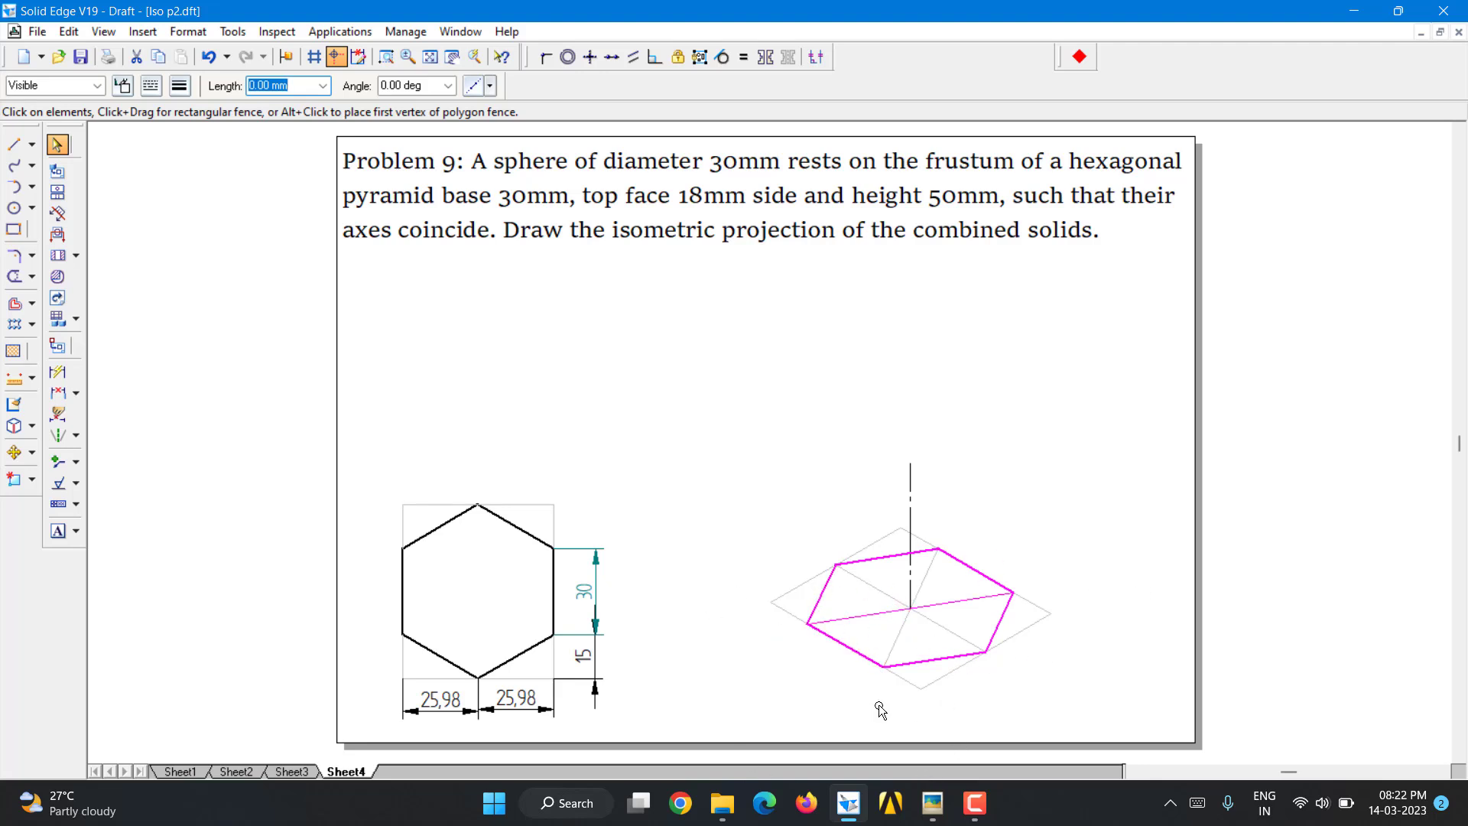
pyautogui.click(32, 452)
pyautogui.click(81, 521)
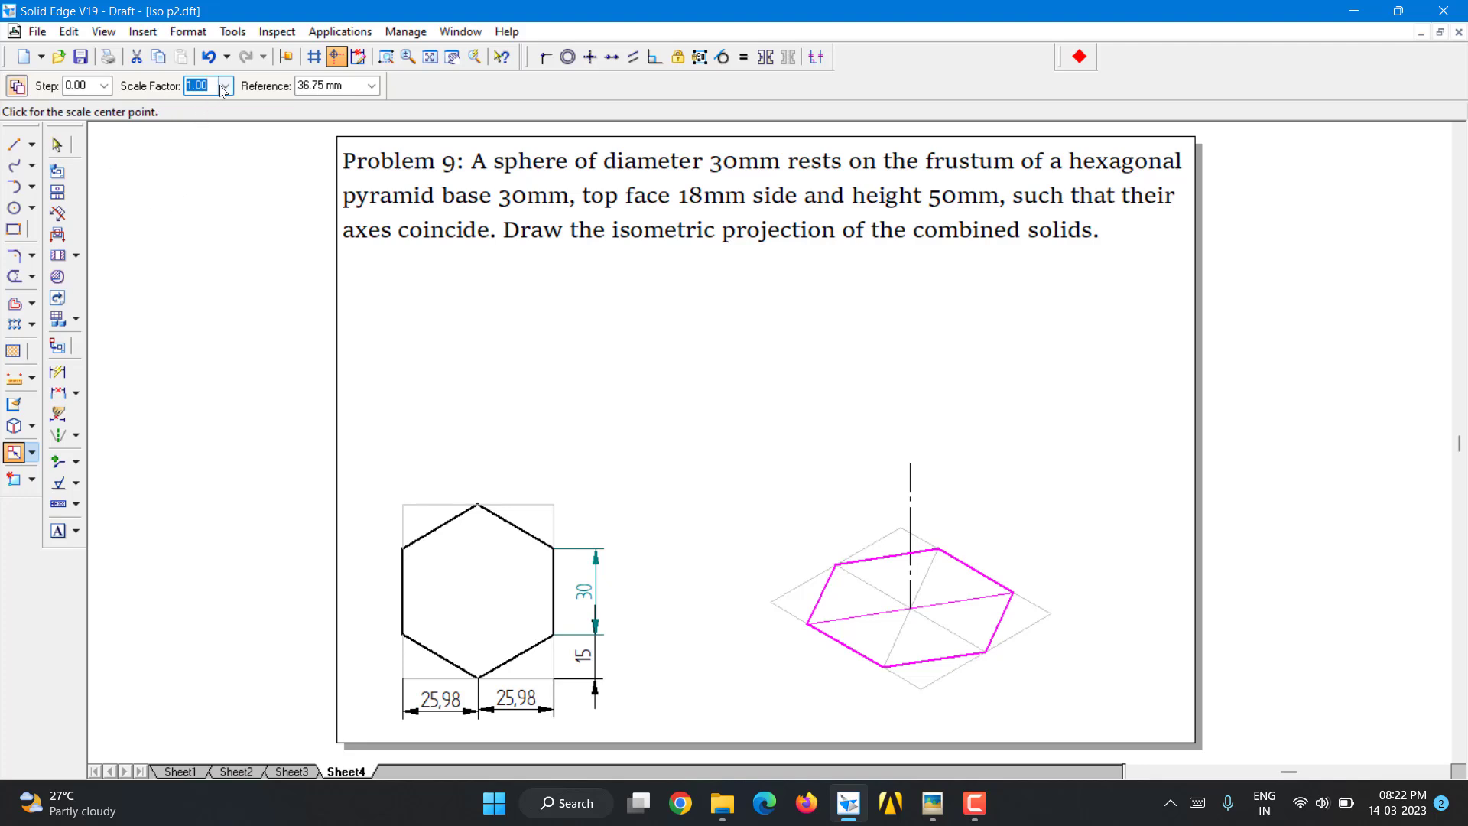
pyautogui.write('1')
pyautogui.press('Tab')
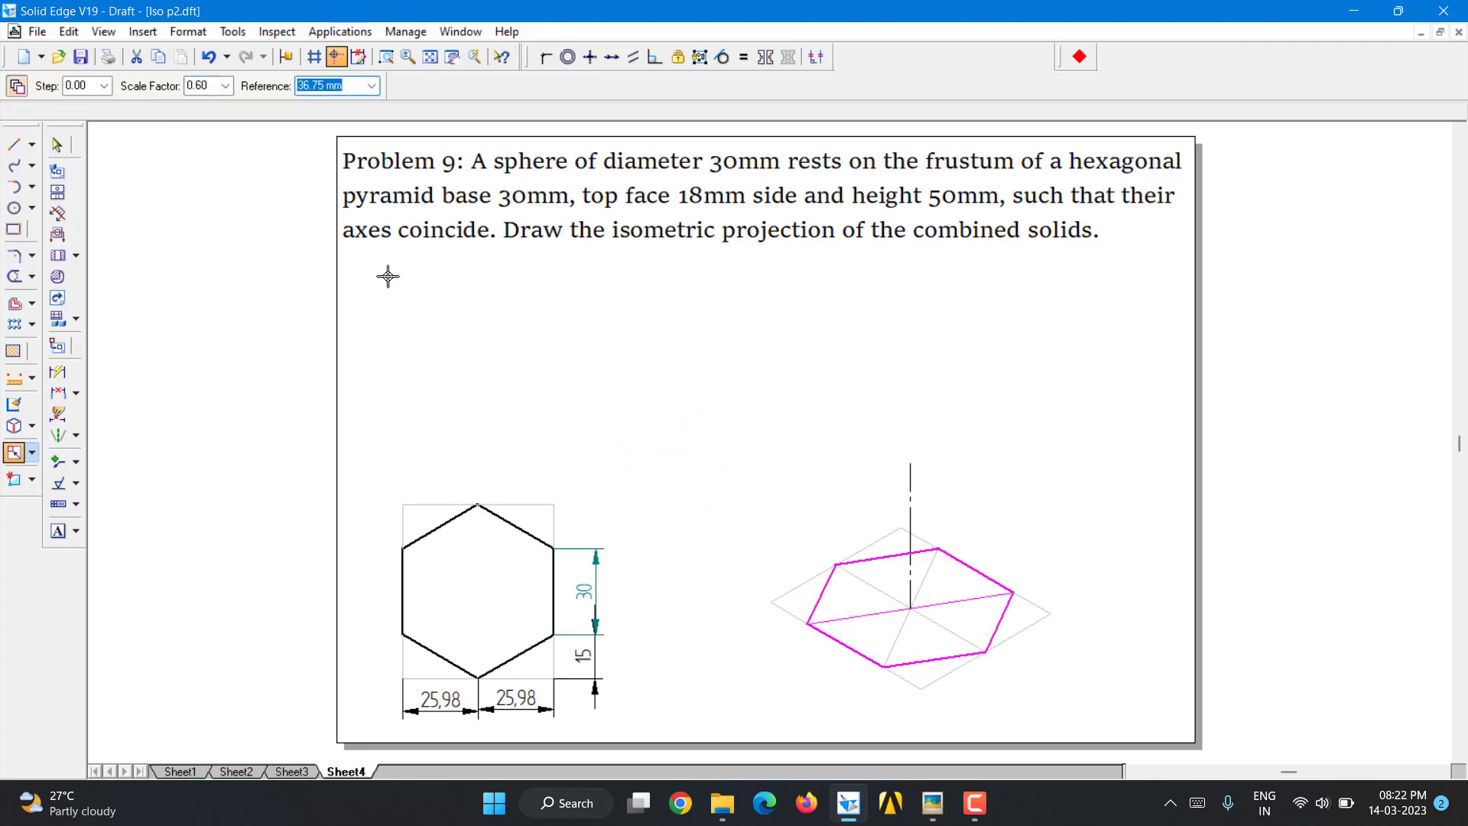
pyautogui.press('Escape')
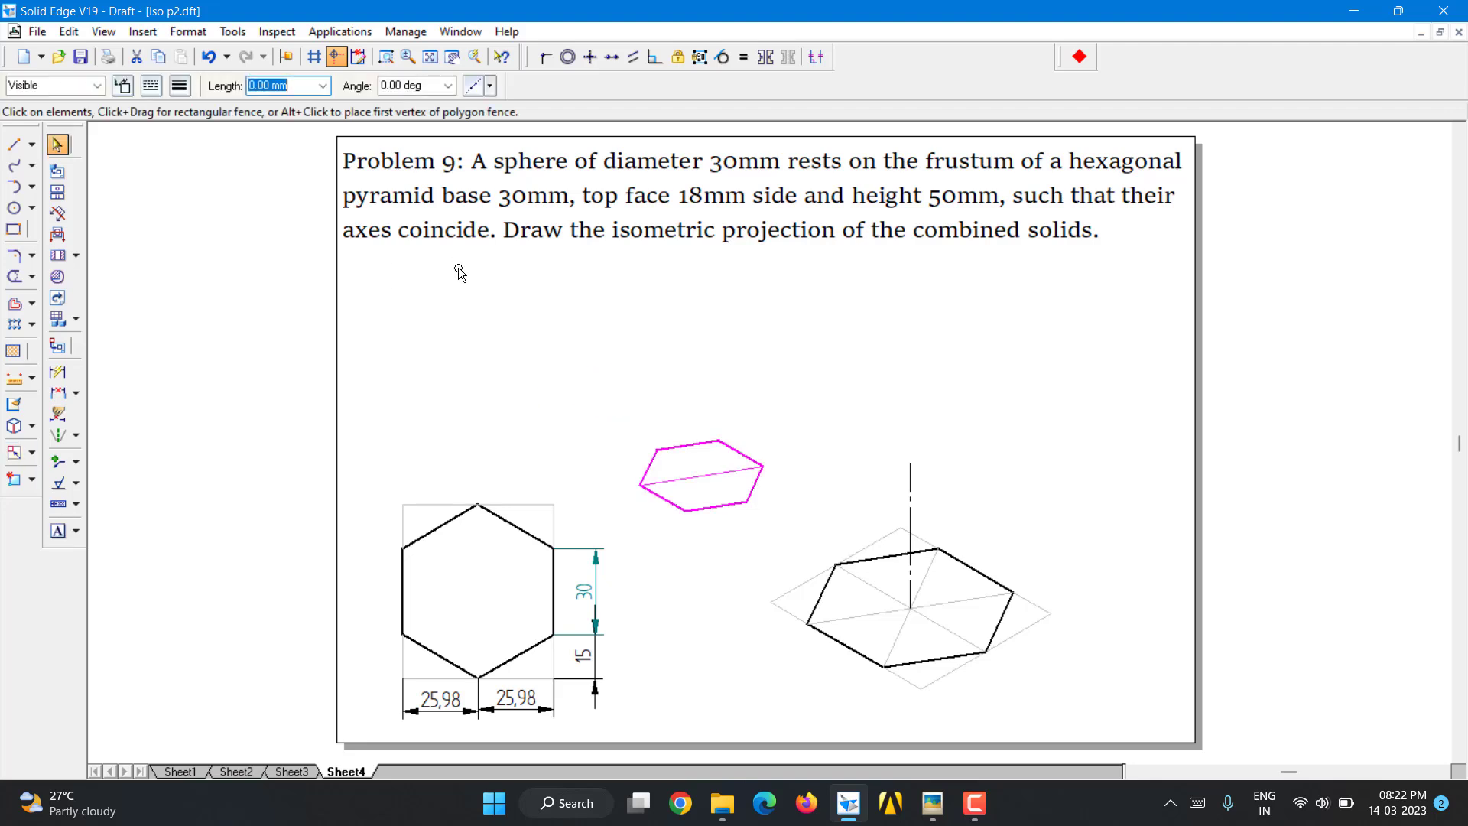
# - Move the scaled hexagon from its diagonal's midpoint to the upper end of the vertical axis
pyautogui.click(33, 456)
pyautogui.click(73, 456)
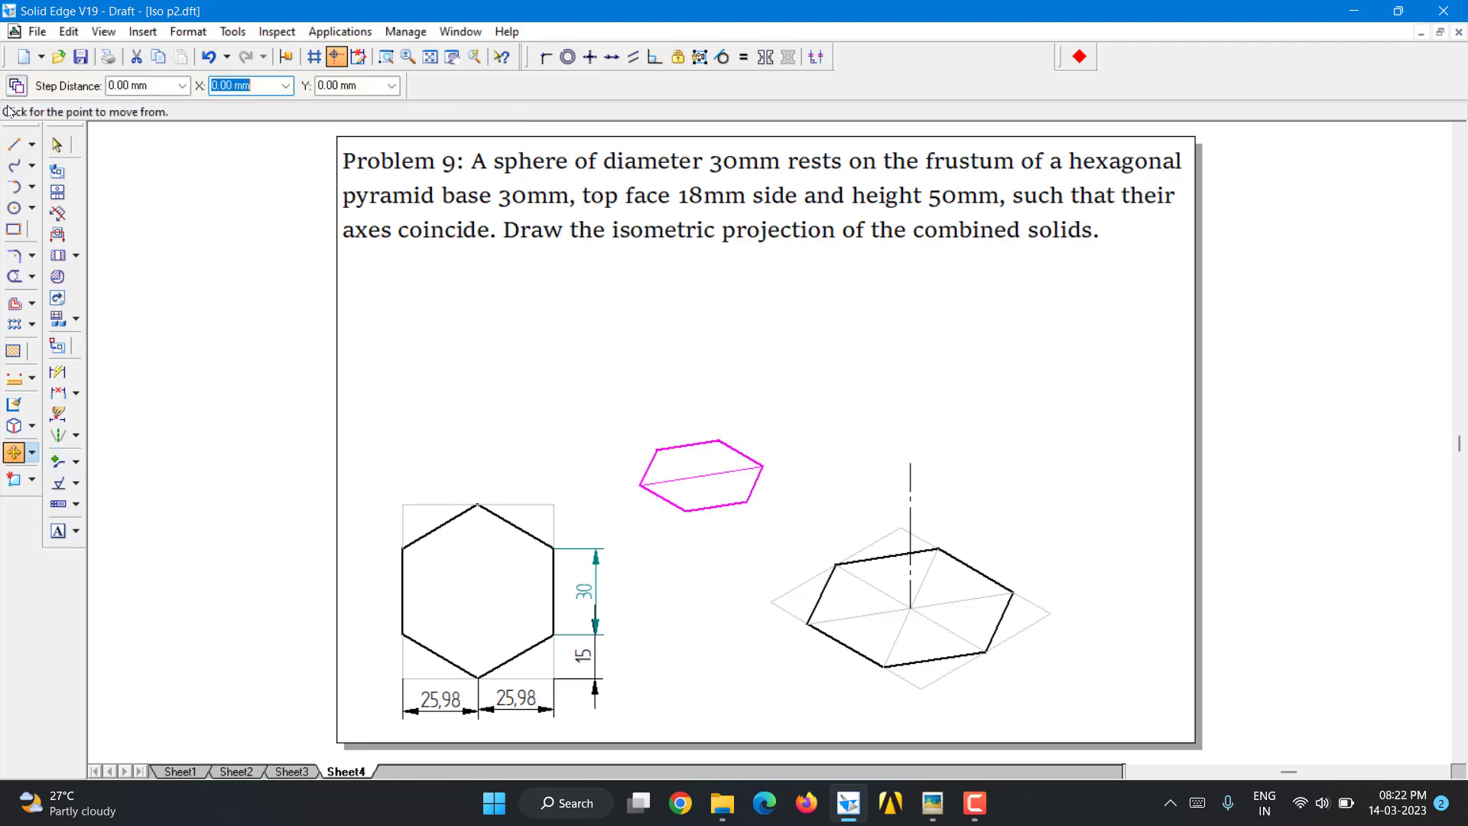
pyautogui.click(706, 477)
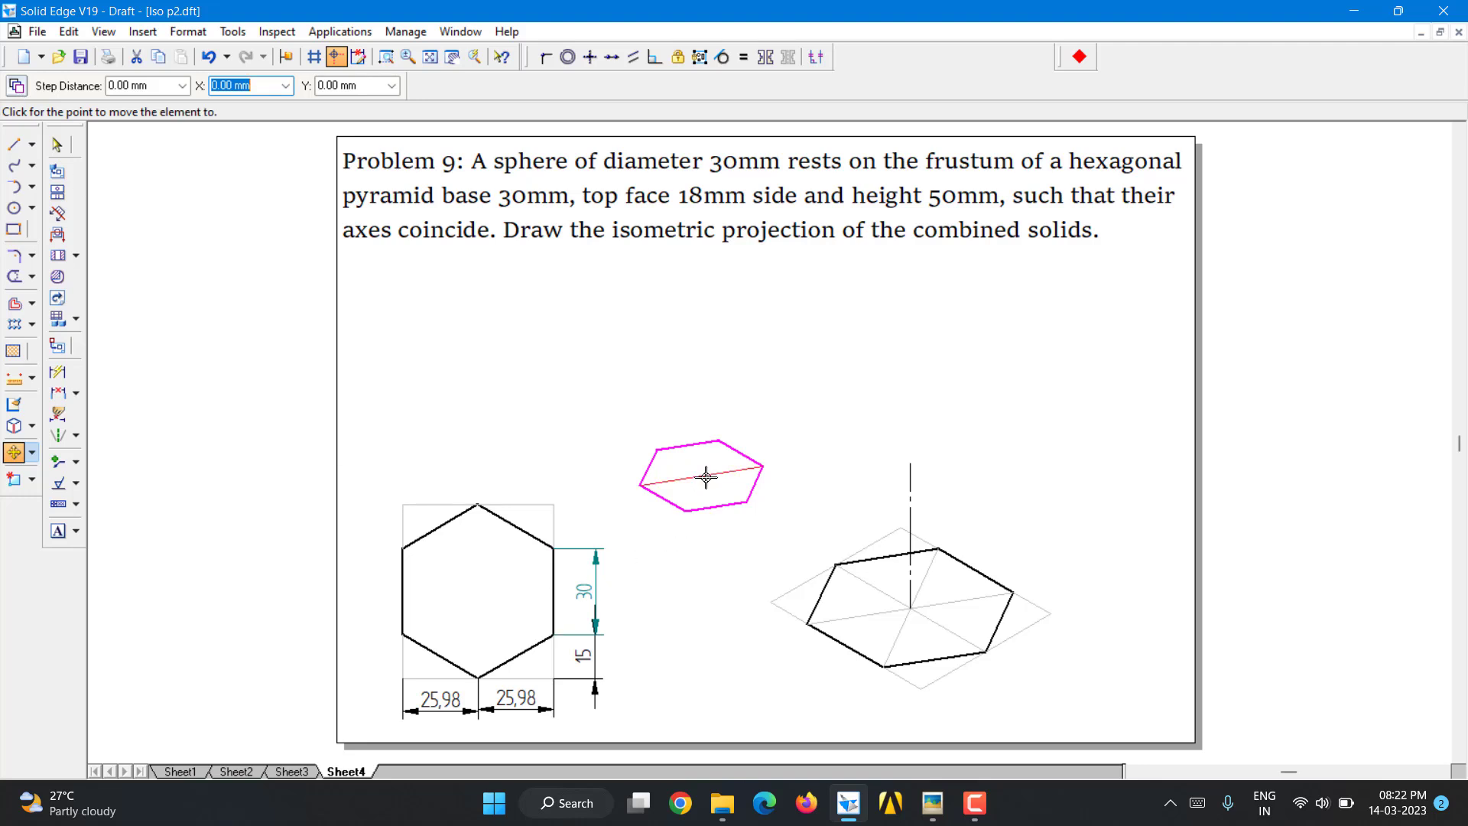
pyautogui.click(909, 464)
pyautogui.click(1033, 379)
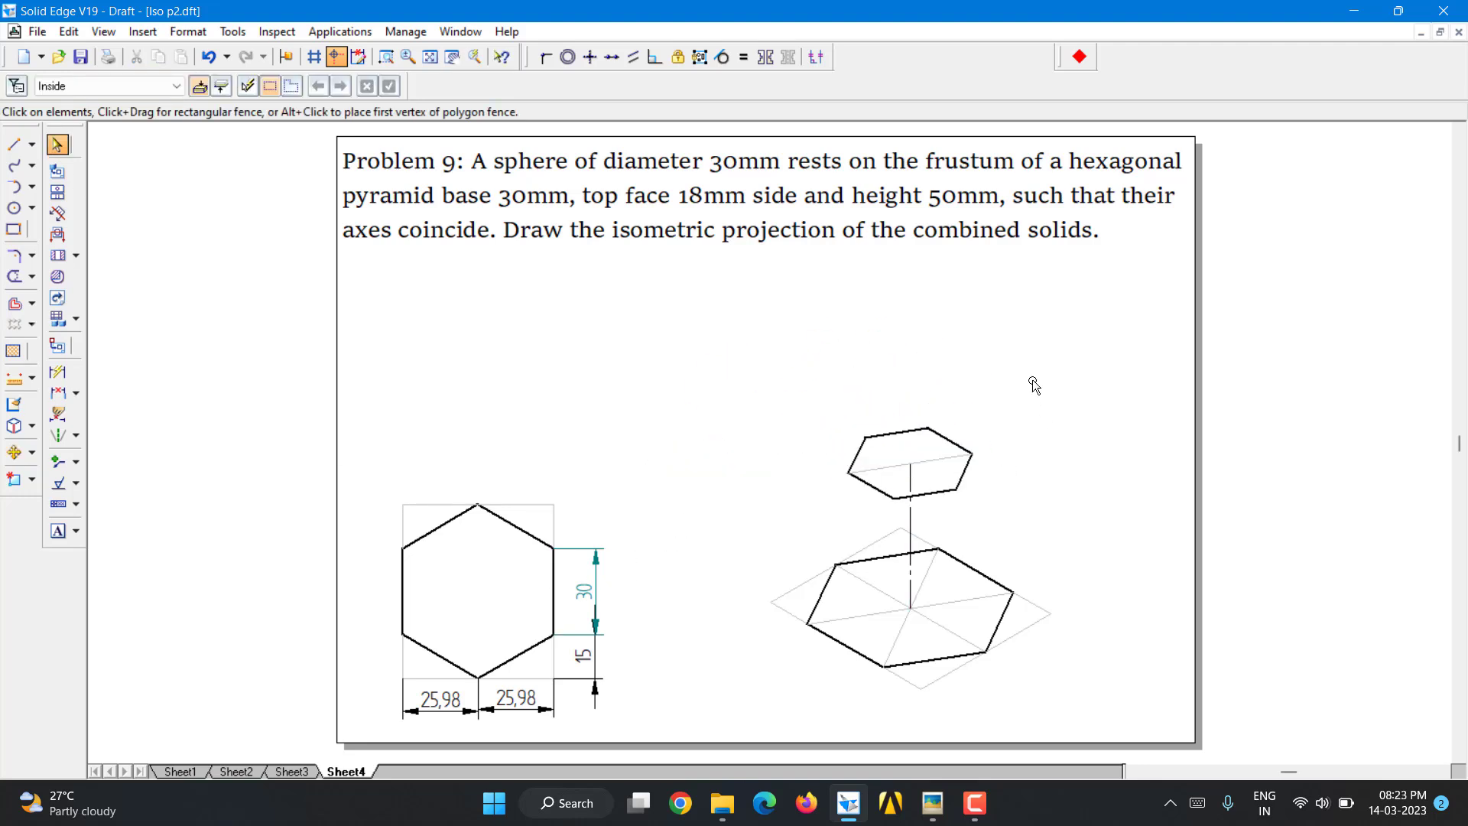
# - Draw the frustum's left slant edge as a black 0.50 mm line from the top hexagon's left corner to the matching base corner
pyautogui.click(14, 144)
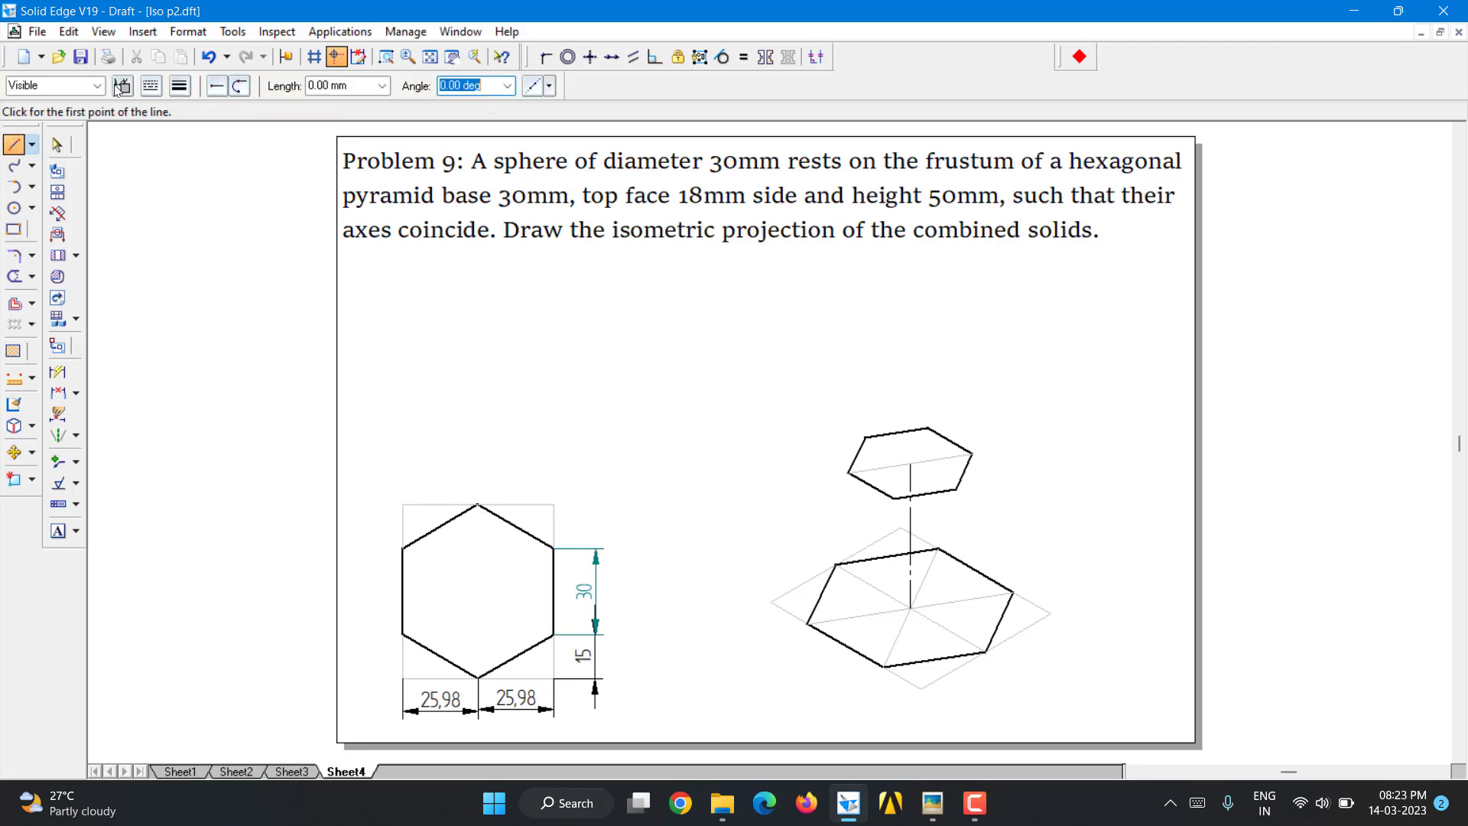
pyautogui.click(122, 85)
pyautogui.click(123, 129)
pyautogui.click(179, 85)
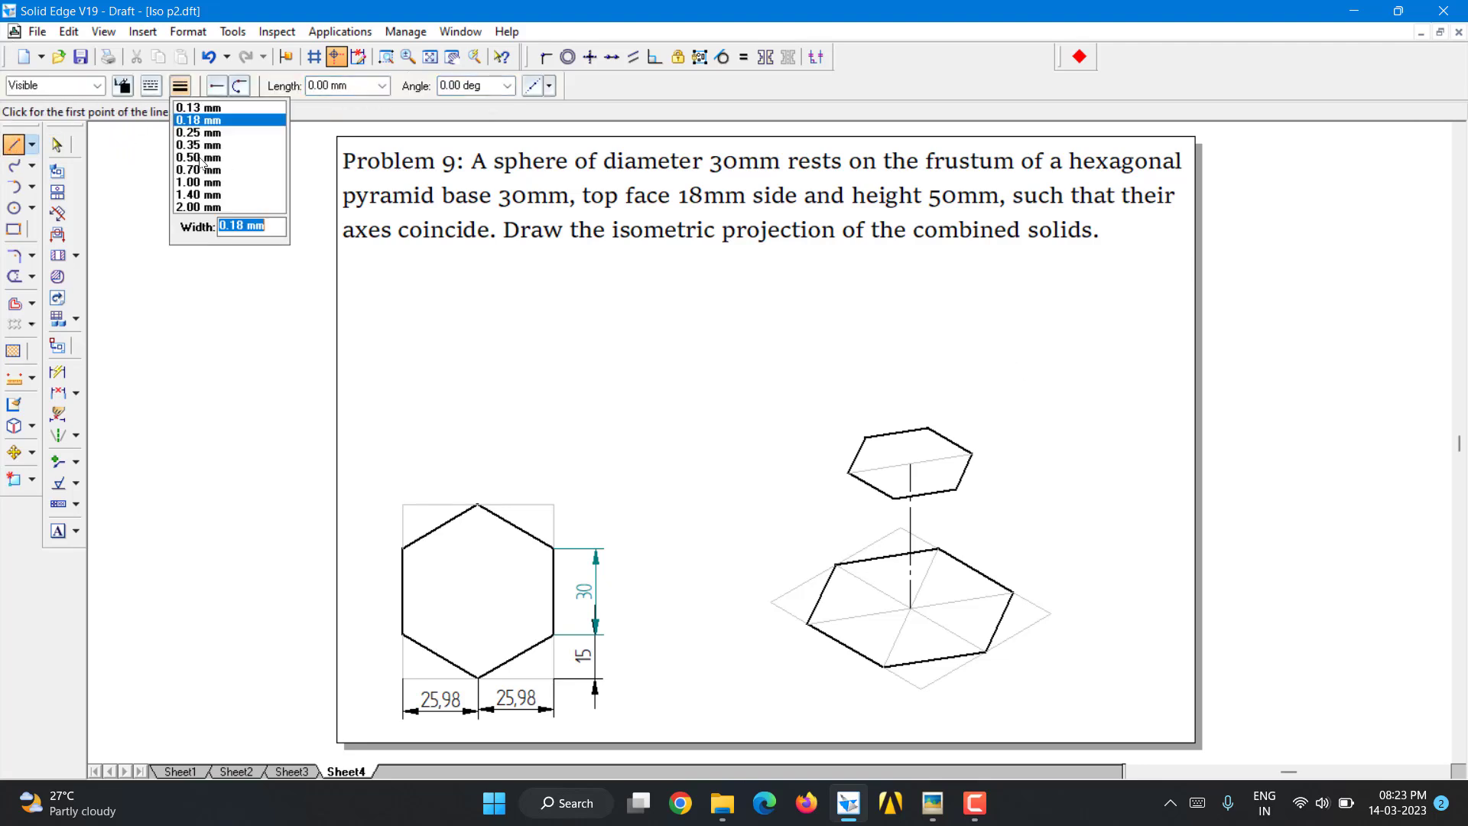
pyautogui.click(196, 156)
pyautogui.click(180, 85)
pyautogui.click(197, 157)
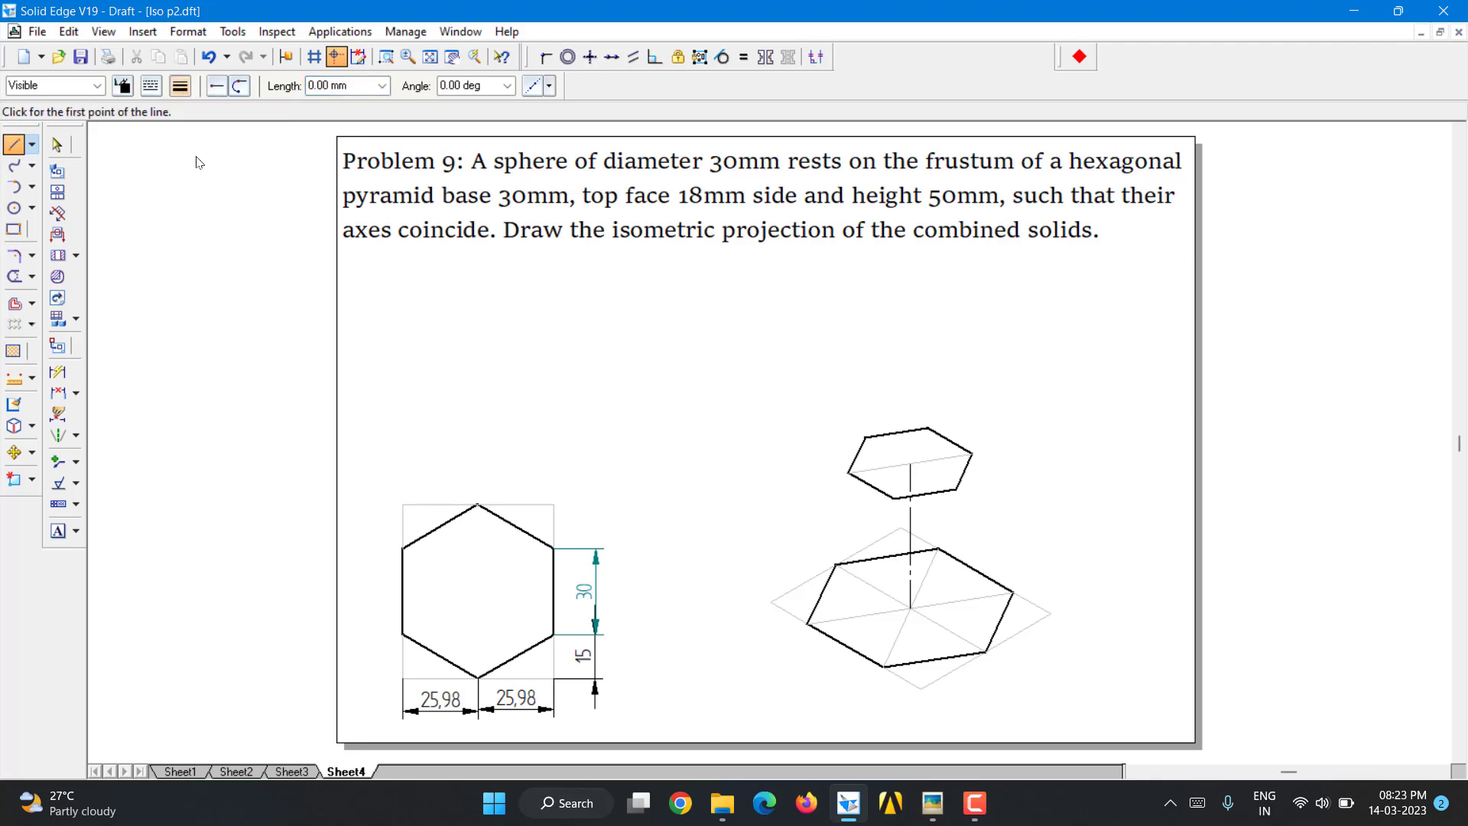
pyautogui.click(849, 474)
pyautogui.click(808, 623)
pyautogui.rightClick(694, 517)
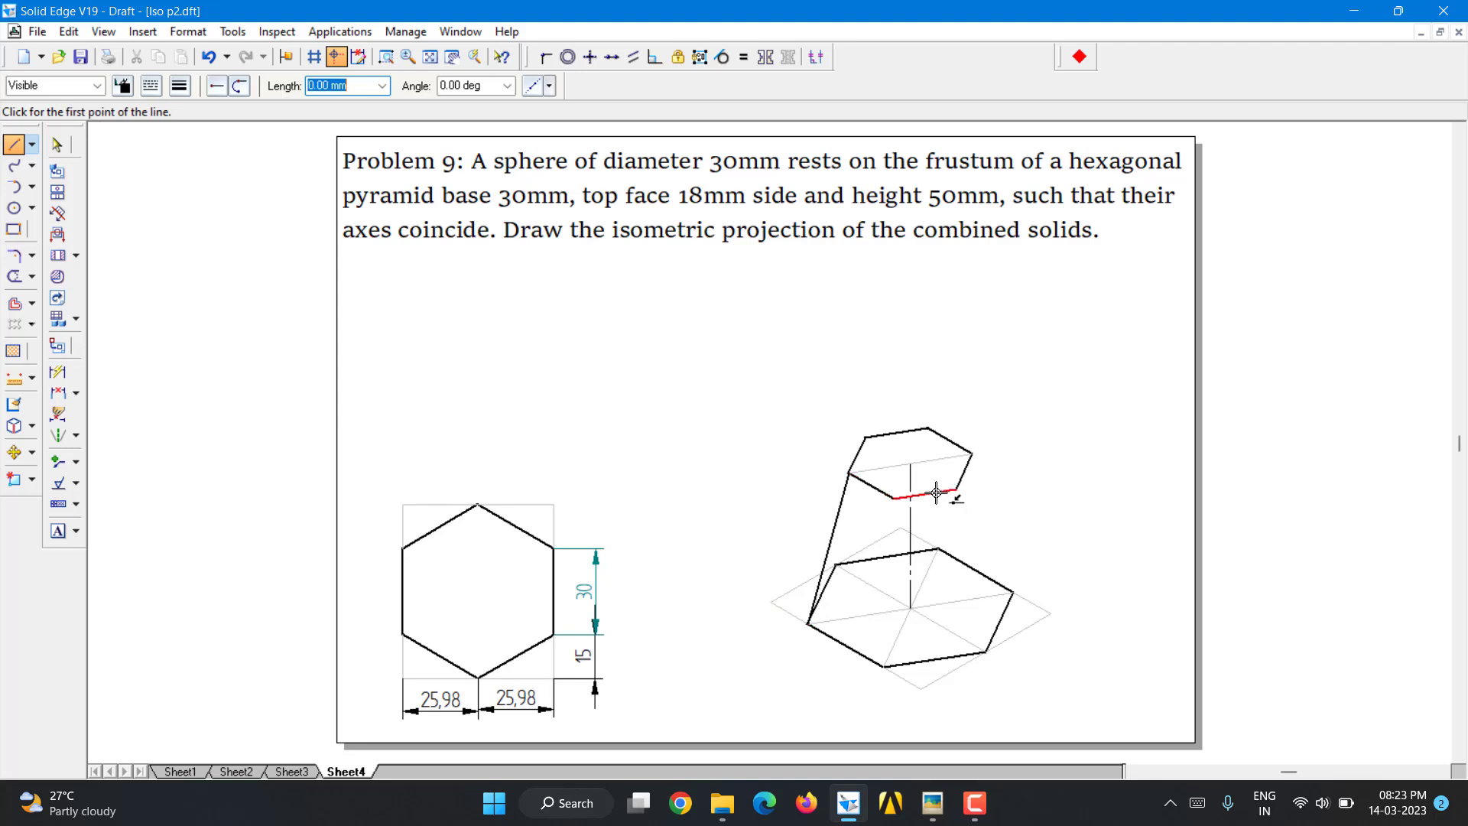
# - Draw the frustum's right slant edge and two front slant edges between matching corners of the top and base hexagons
pyautogui.click(972, 454)
pyautogui.click(1012, 592)
pyautogui.rightClick(1065, 475)
pyautogui.click(957, 489)
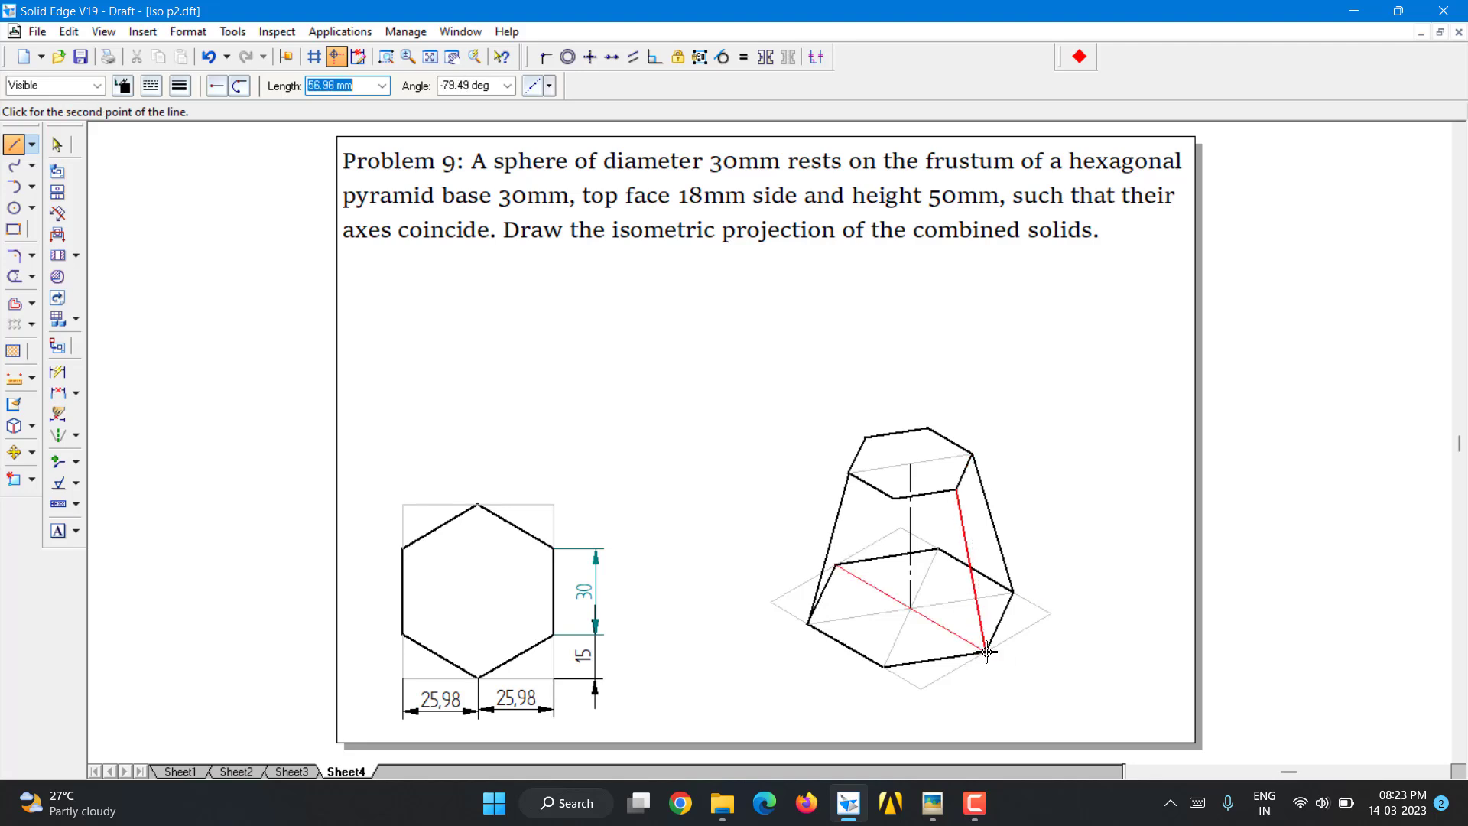
pyautogui.click(986, 652)
pyautogui.rightClick(888, 507)
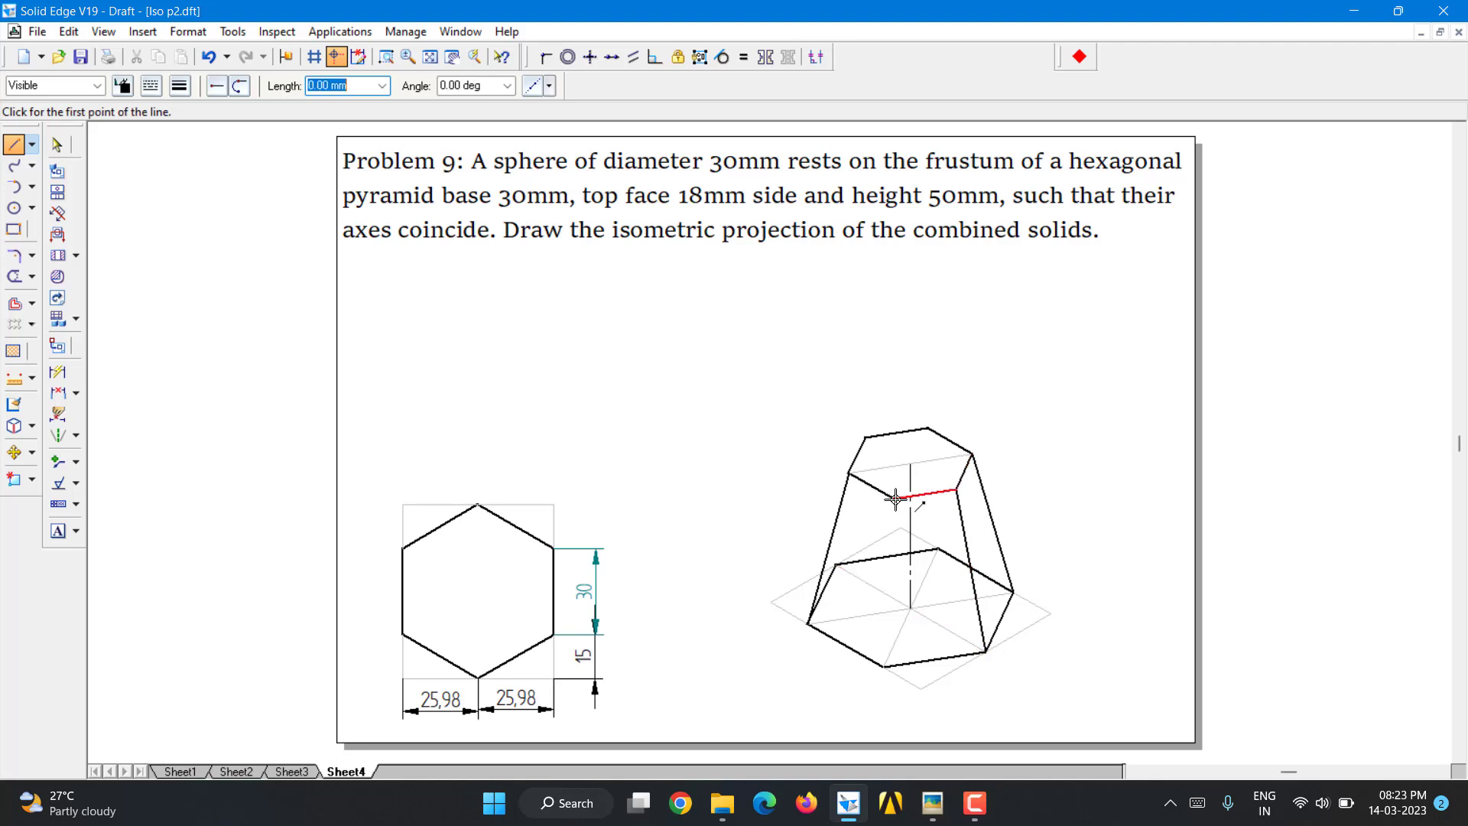
pyautogui.click(893, 499)
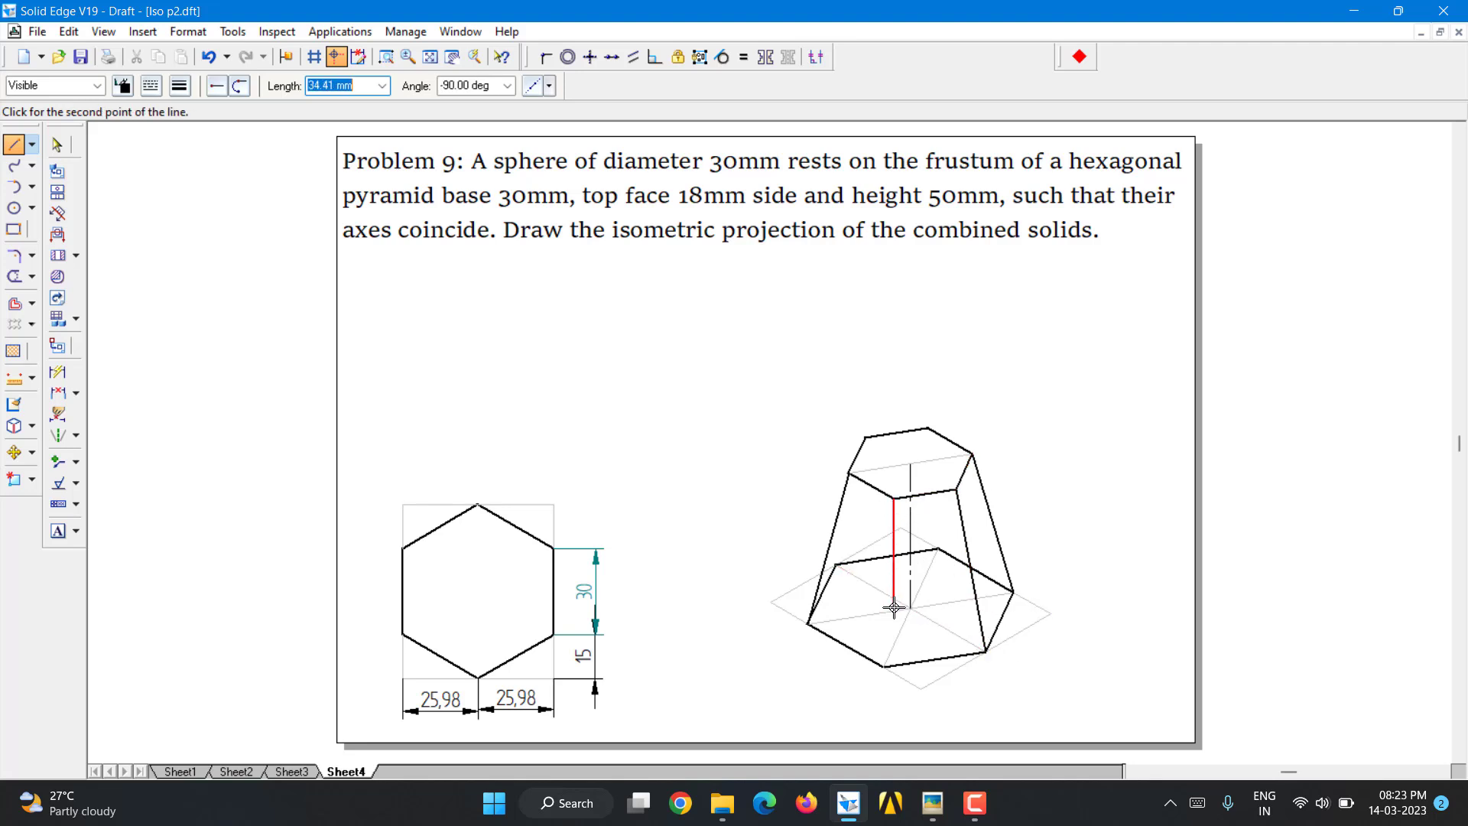
pyautogui.click(883, 663)
pyautogui.rightClick(1205, 727)
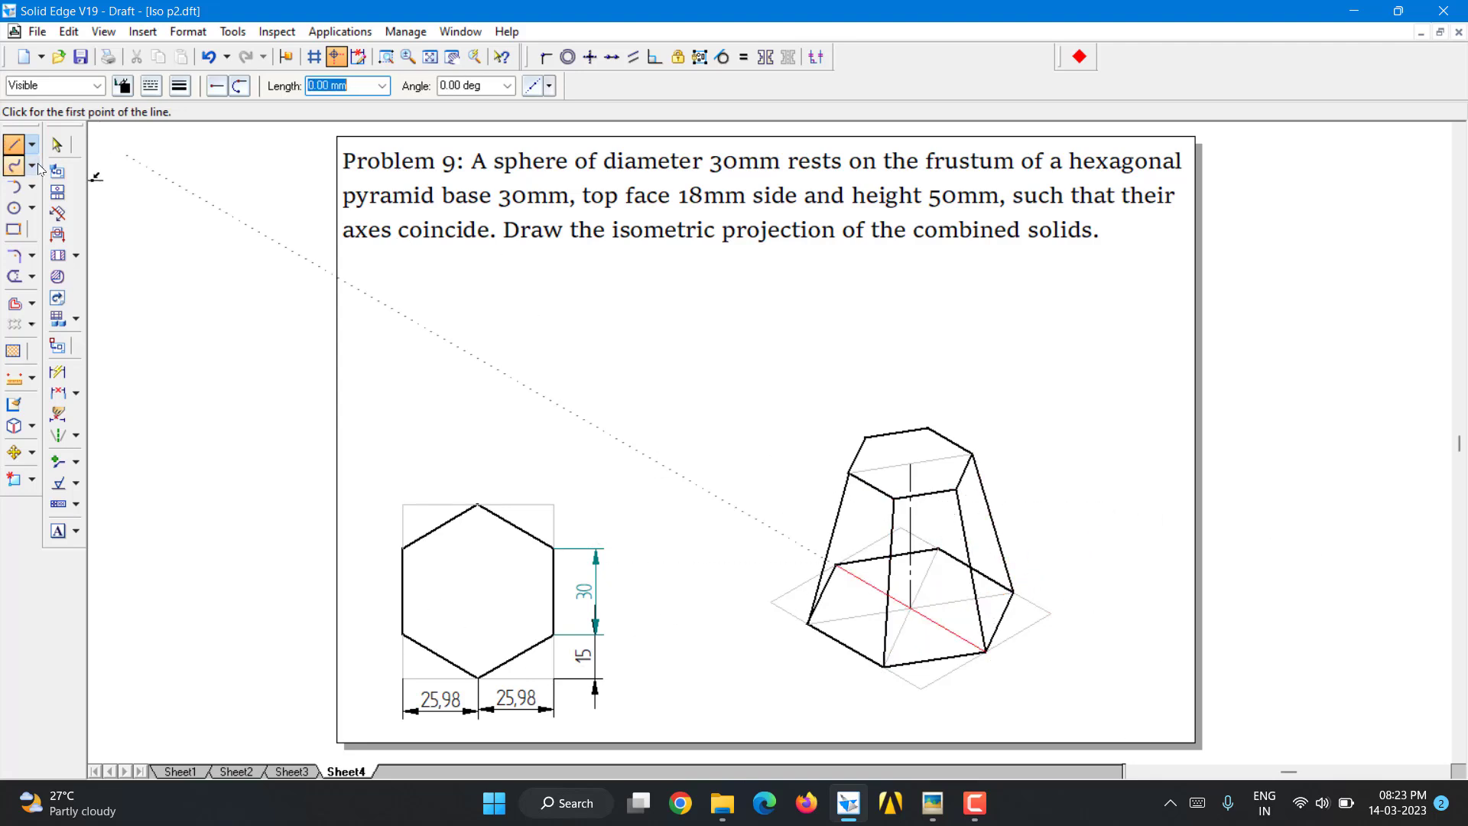
# - Format the three hidden rear edges of the frustum's base as thin grey 0.13 mm lines
pyautogui.click(57, 145)
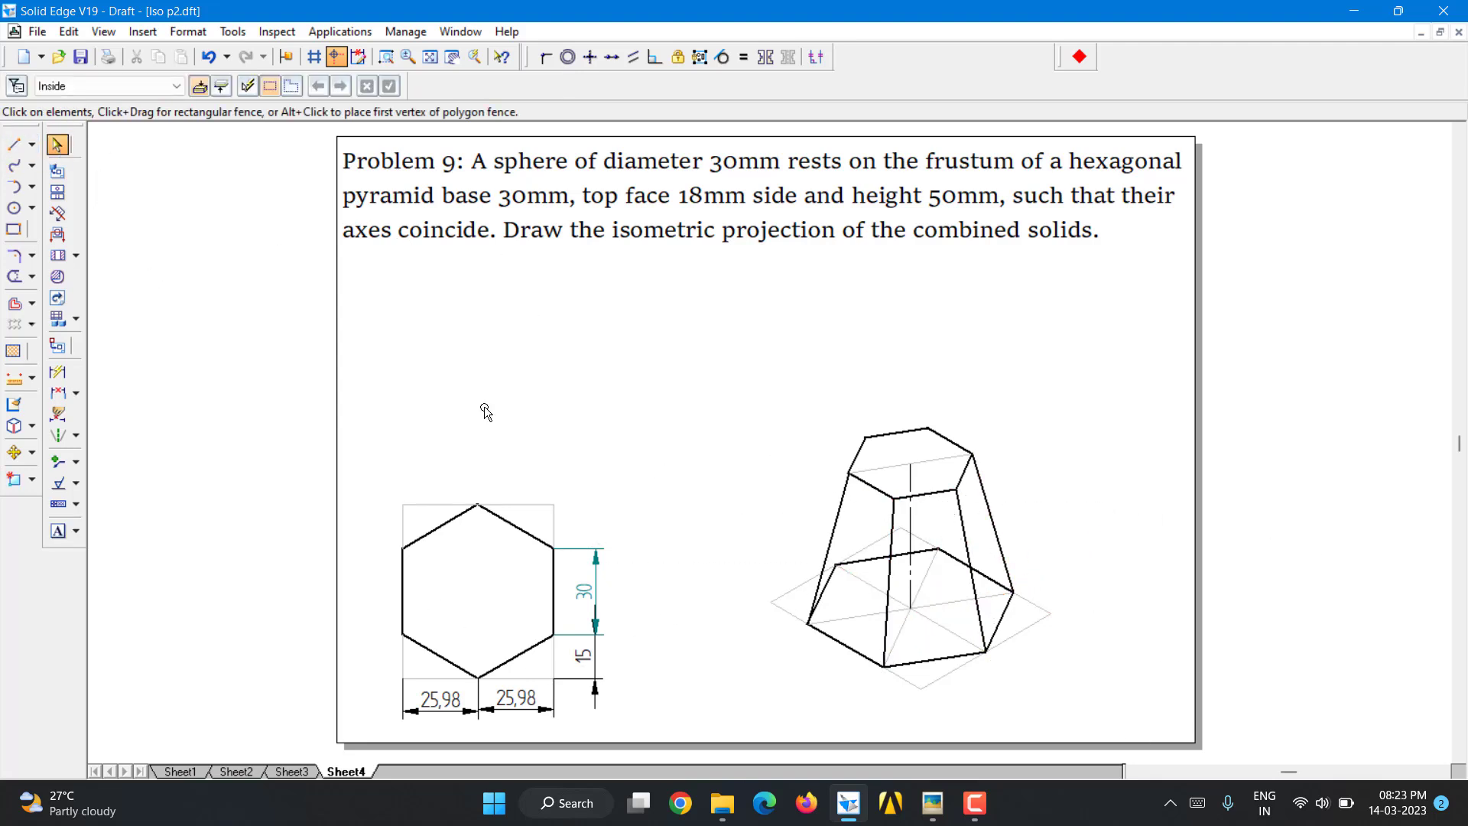
pyautogui.click(831, 585)
pyautogui.keyDown('ctrl'); pyautogui.click(865, 561); pyautogui.keyUp('ctrl')
pyautogui.keyDown('ctrl'); pyautogui.click(954, 562); pyautogui.keyUp('ctrl')
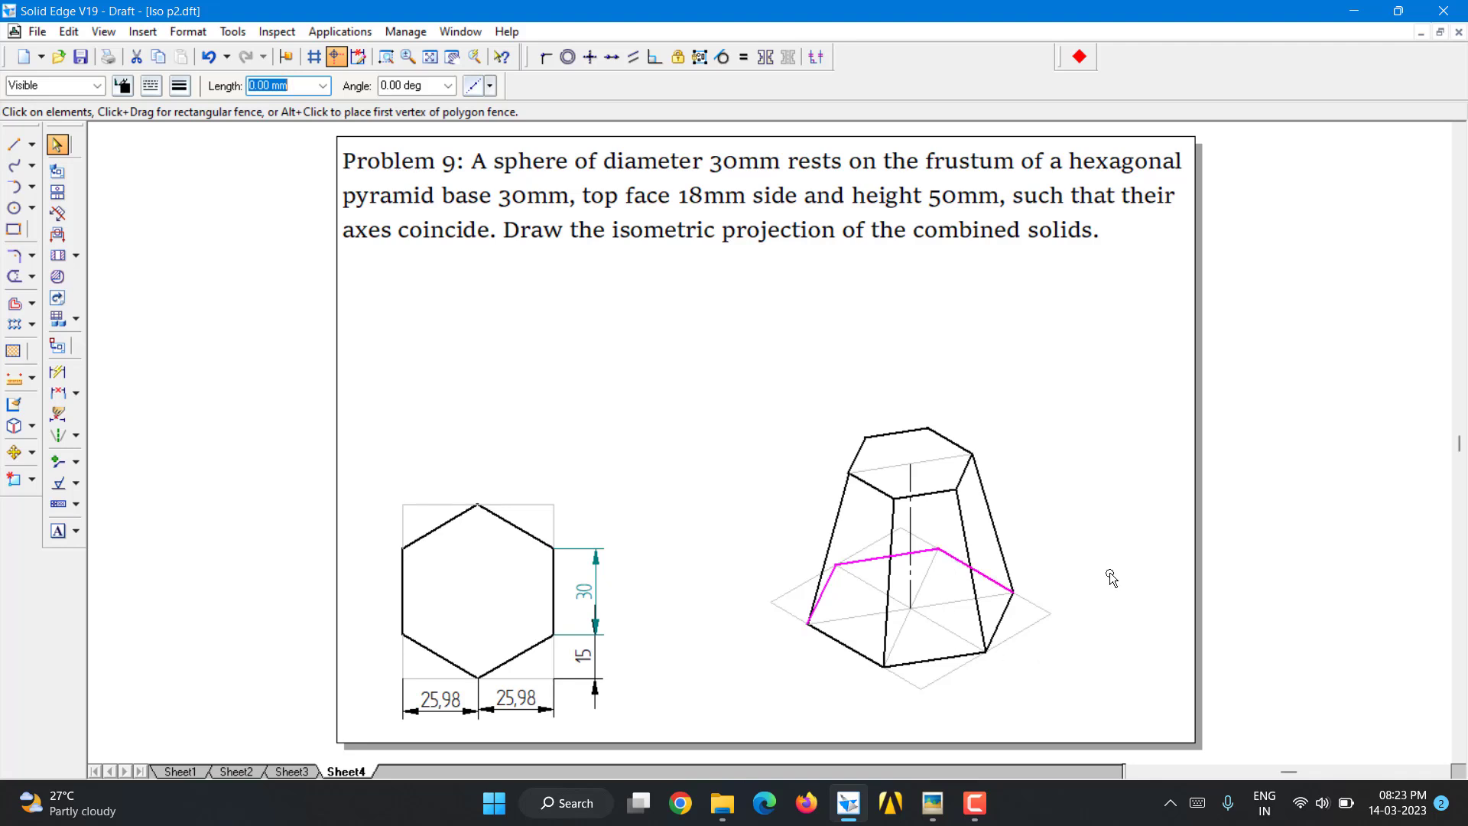
pyautogui.click(122, 86)
pyautogui.click(180, 86)
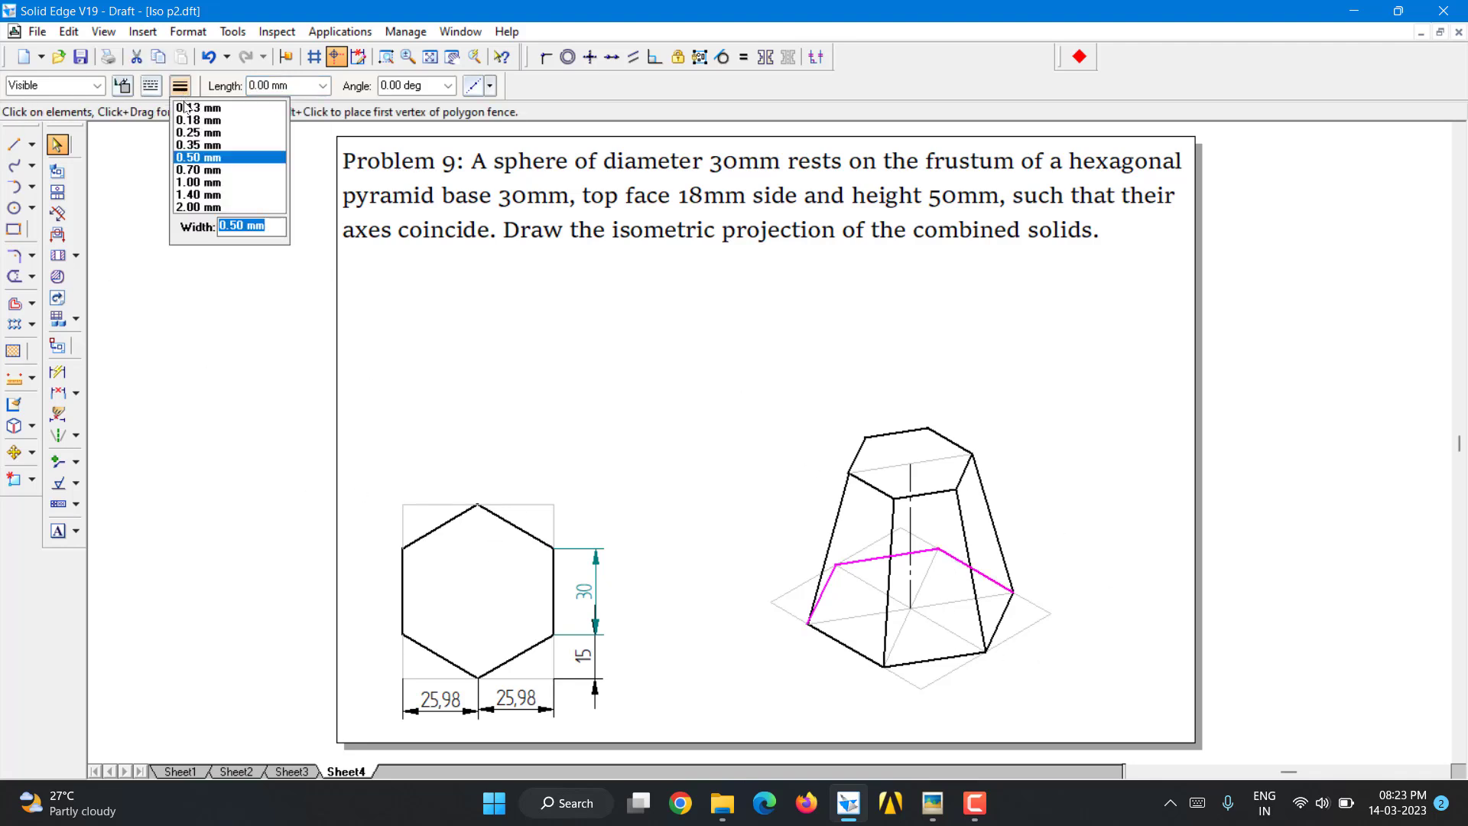
pyautogui.press('Escape')
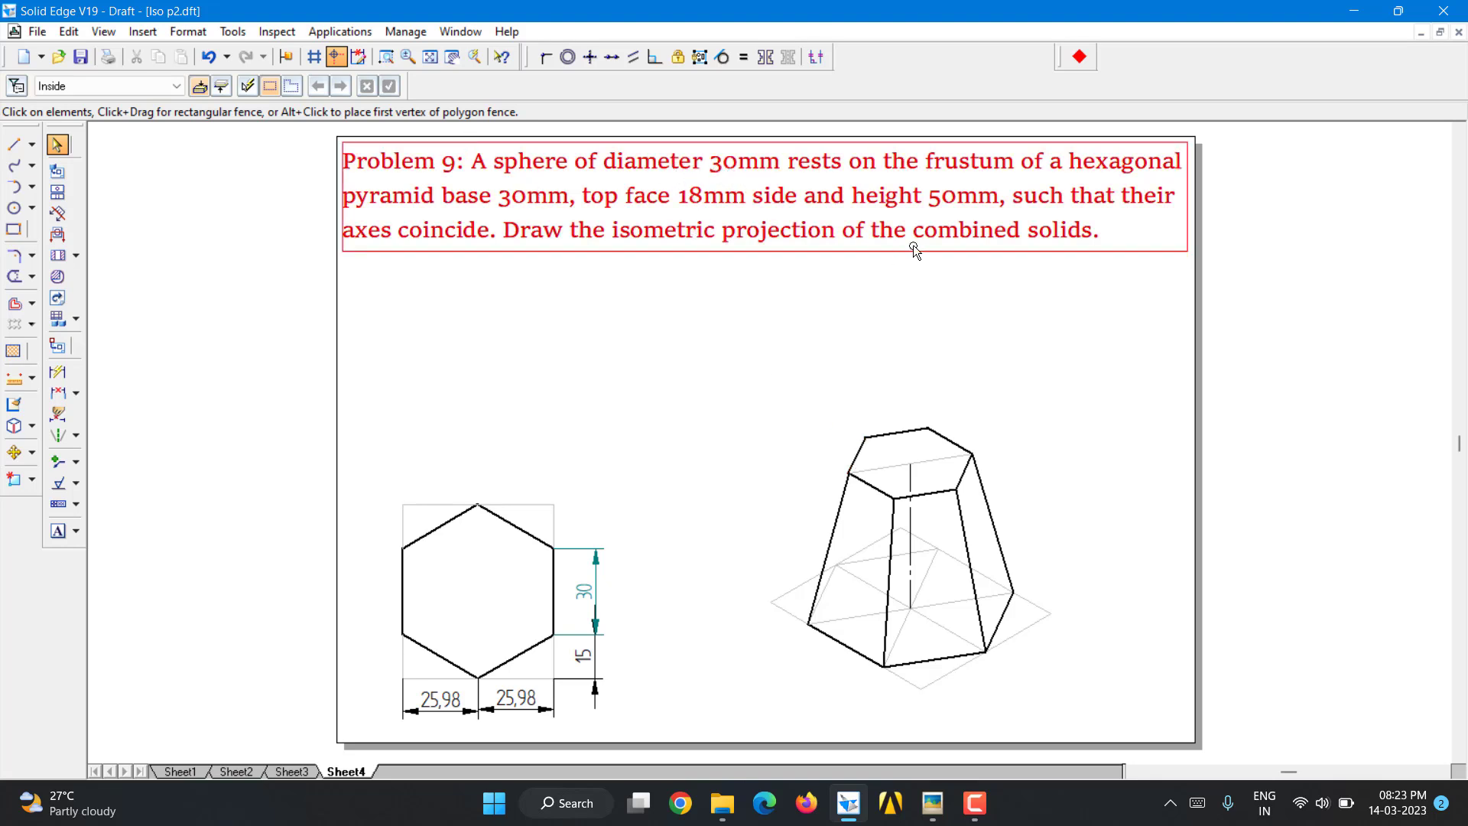
# - Draw a 15 mm vertical line at 90 degrees from the centre of the frustum's top face
pyautogui.click(31, 143)
pyautogui.click(74, 147)
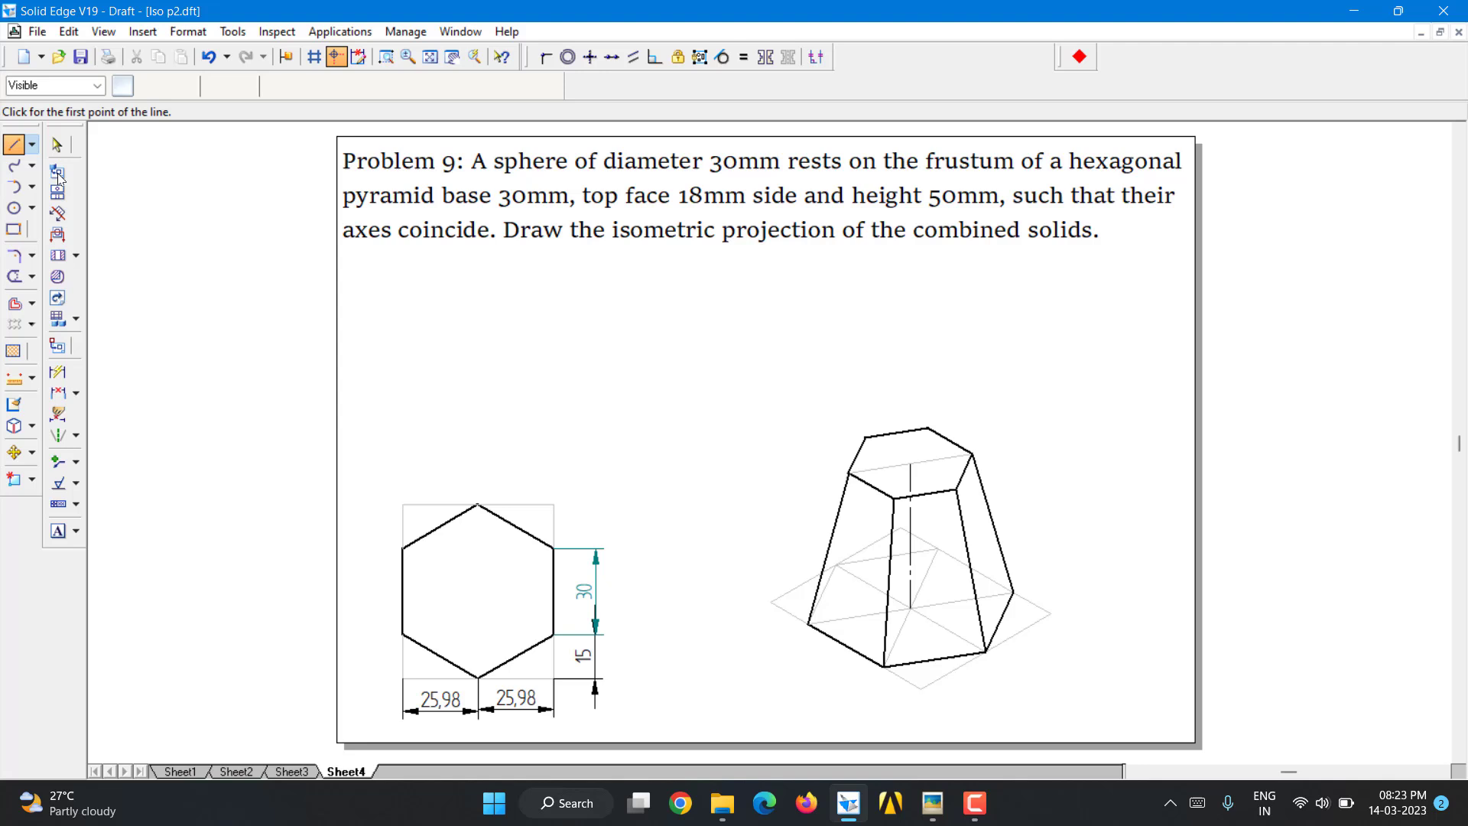
pyautogui.click(910, 460)
pyautogui.write('15')
pyautogui.press('Tab')
pyautogui.write('90')
pyautogui.press('Return')
pyautogui.press('Escape')
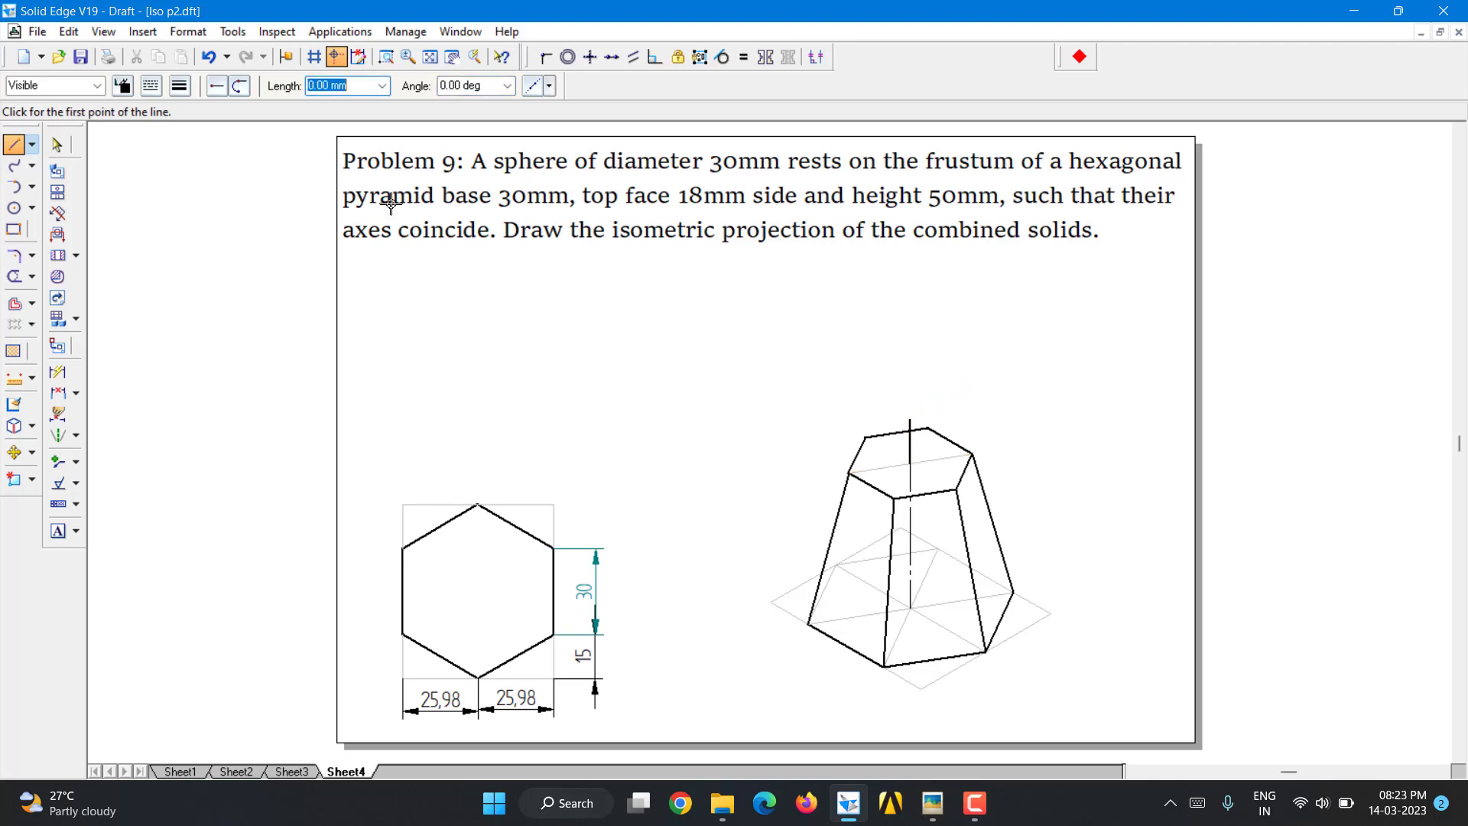
# - Format the line above the top face as a 0.13 mm long-dash, short-dash centre line
pyautogui.click(58, 144)
pyautogui.click(910, 442)
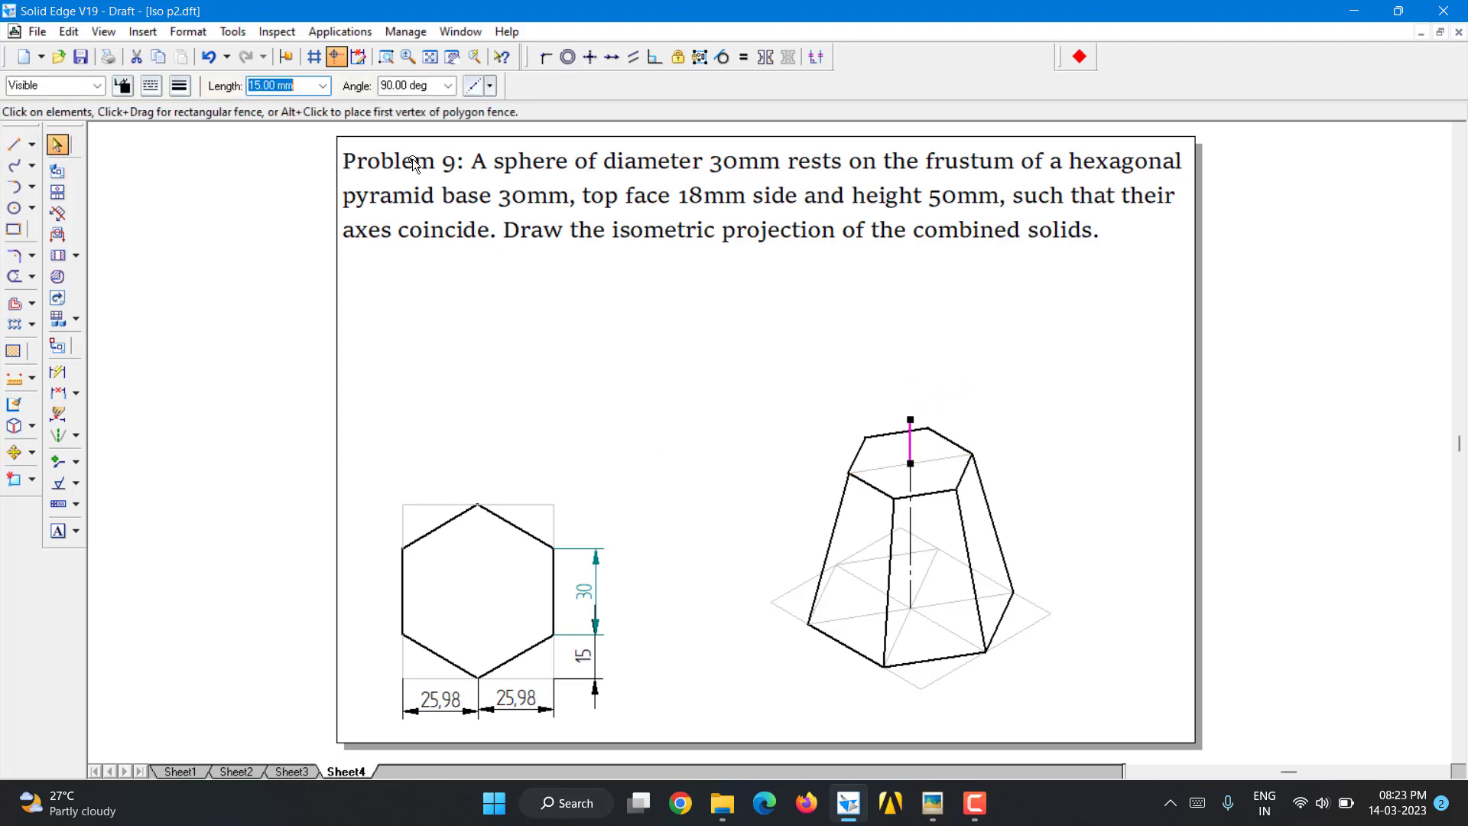
pyautogui.click(156, 91)
pyautogui.click(175, 131)
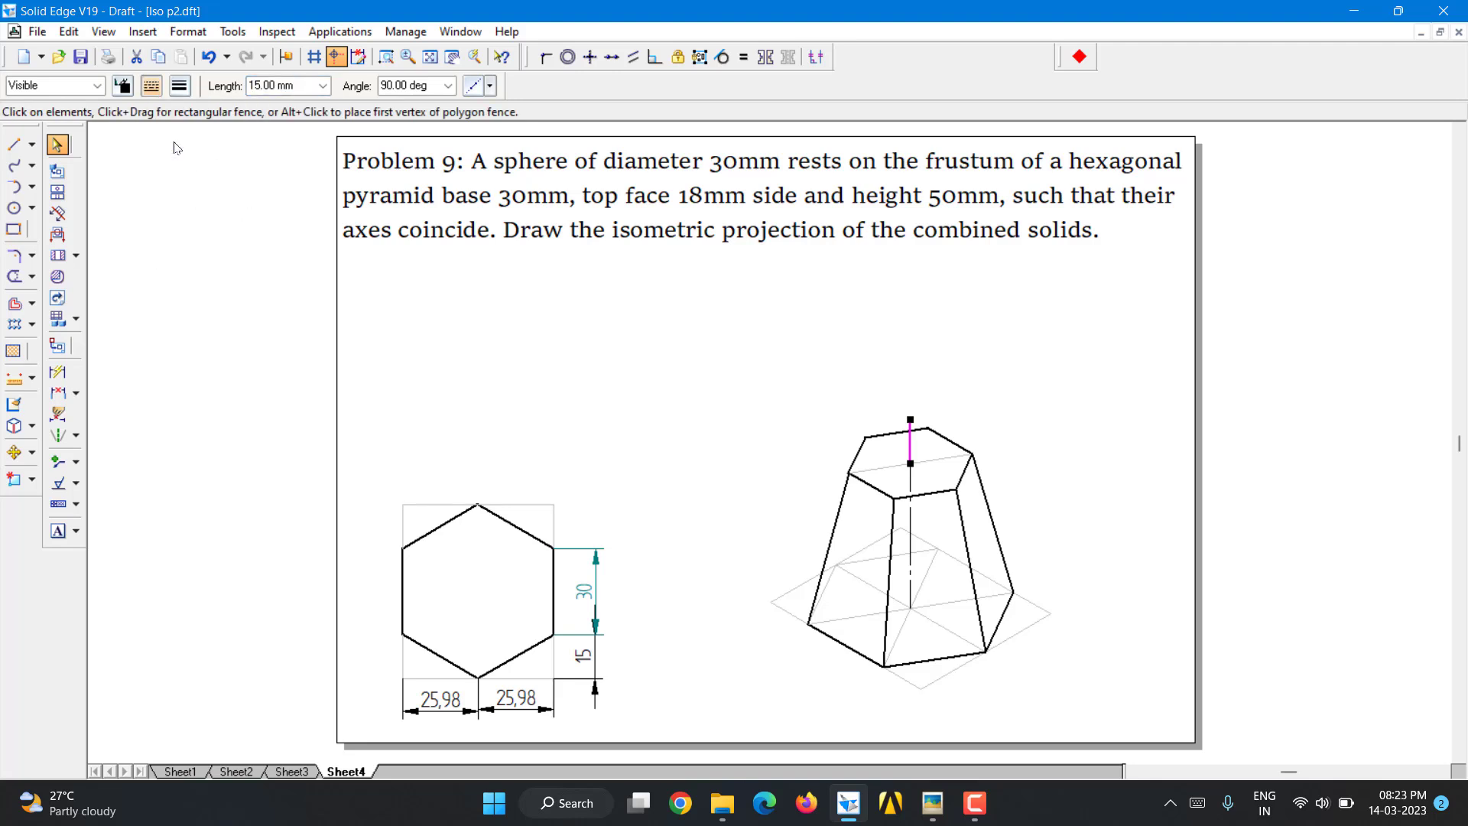
pyautogui.click(182, 89)
pyautogui.click(181, 88)
pyautogui.click(201, 108)
pyautogui.click(575, 306)
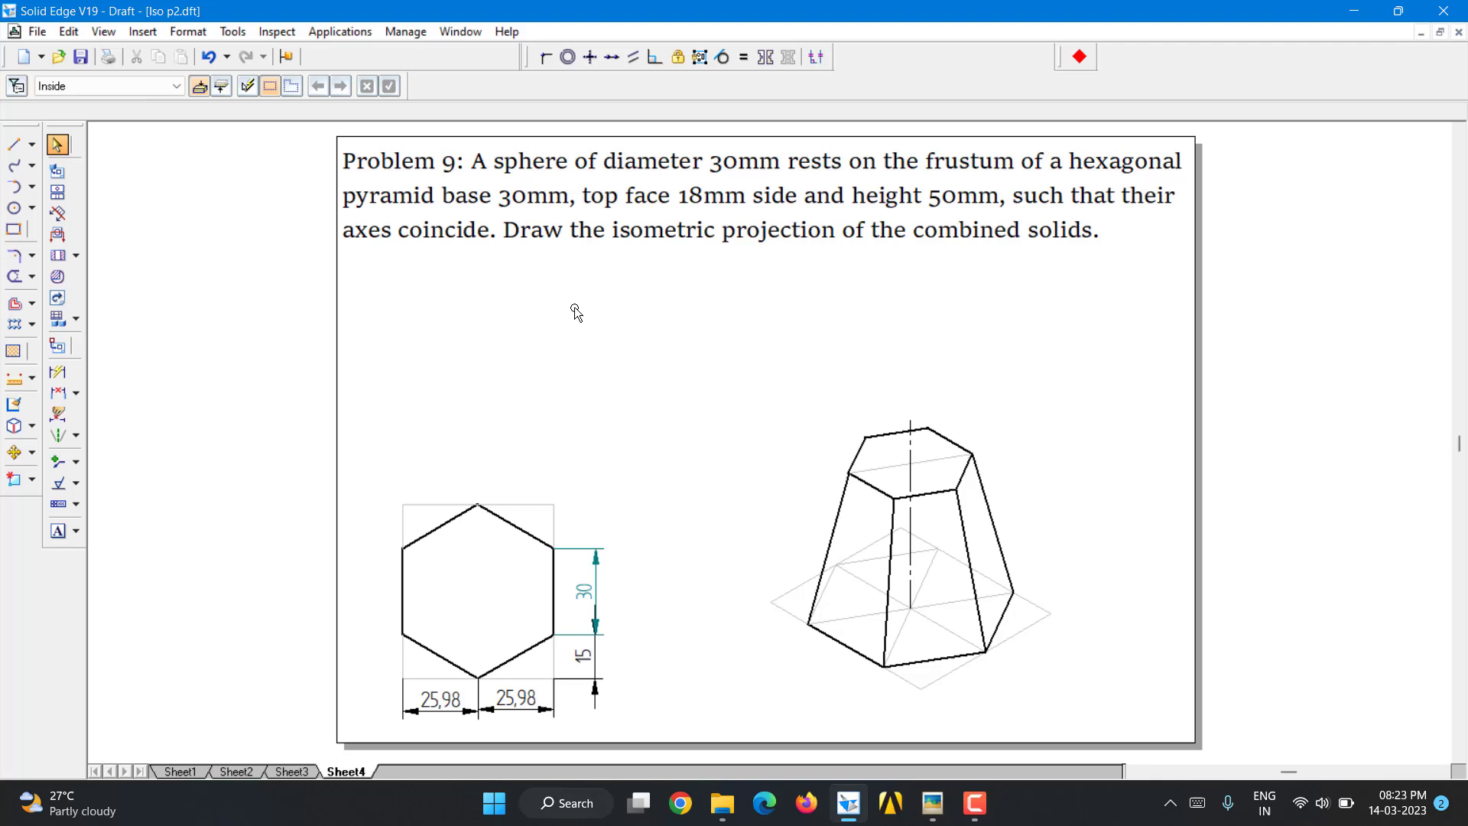
pyautogui.click(914, 433)
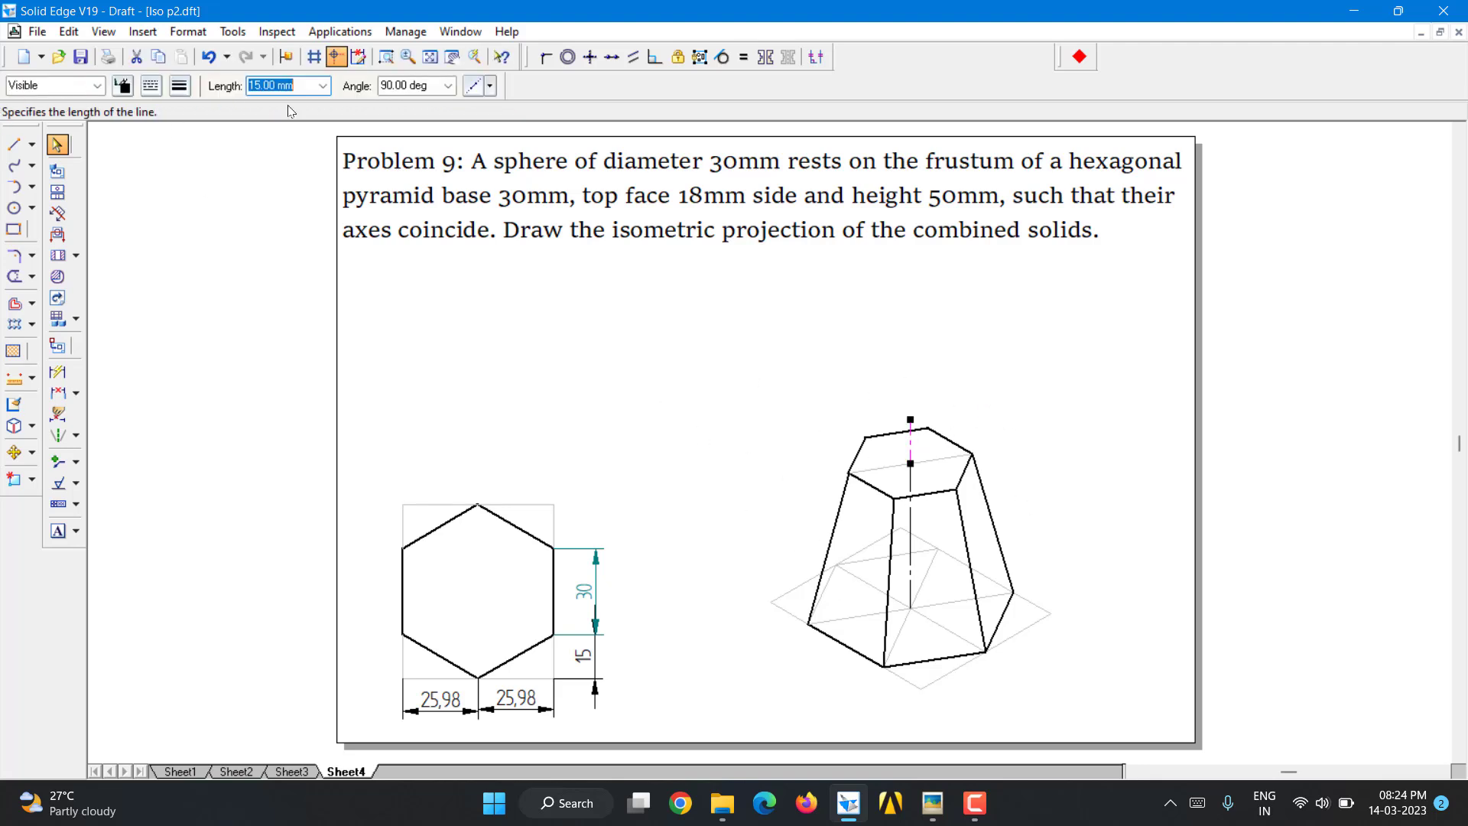
pyautogui.click(723, 425)
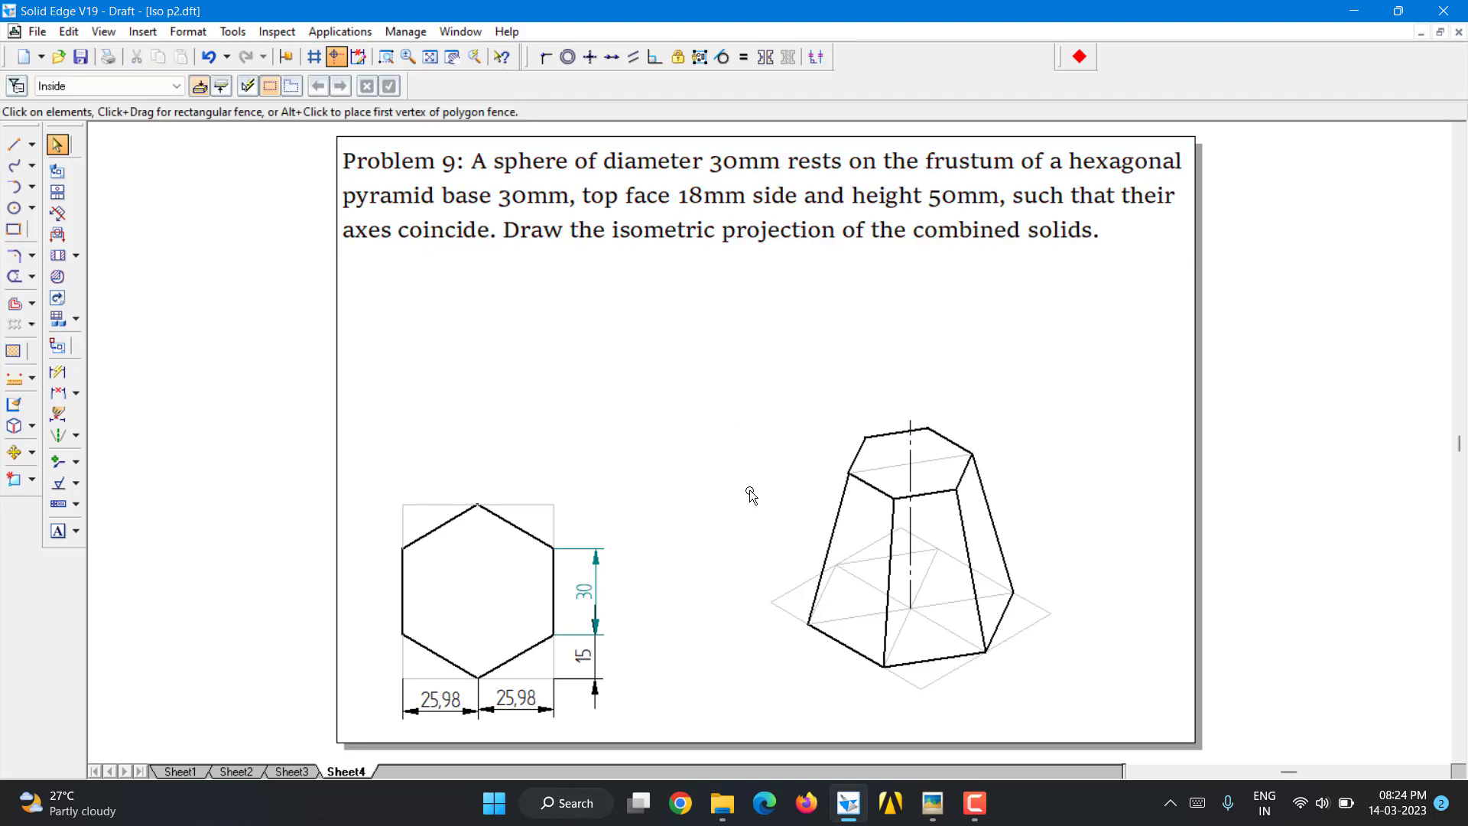
# - Scale the whole isometric frustum by a factor of 0.8164 about the lowest corner of its construction rhombus
pyautogui.moveTo(734, 355); pyautogui.dragTo(1081, 699)
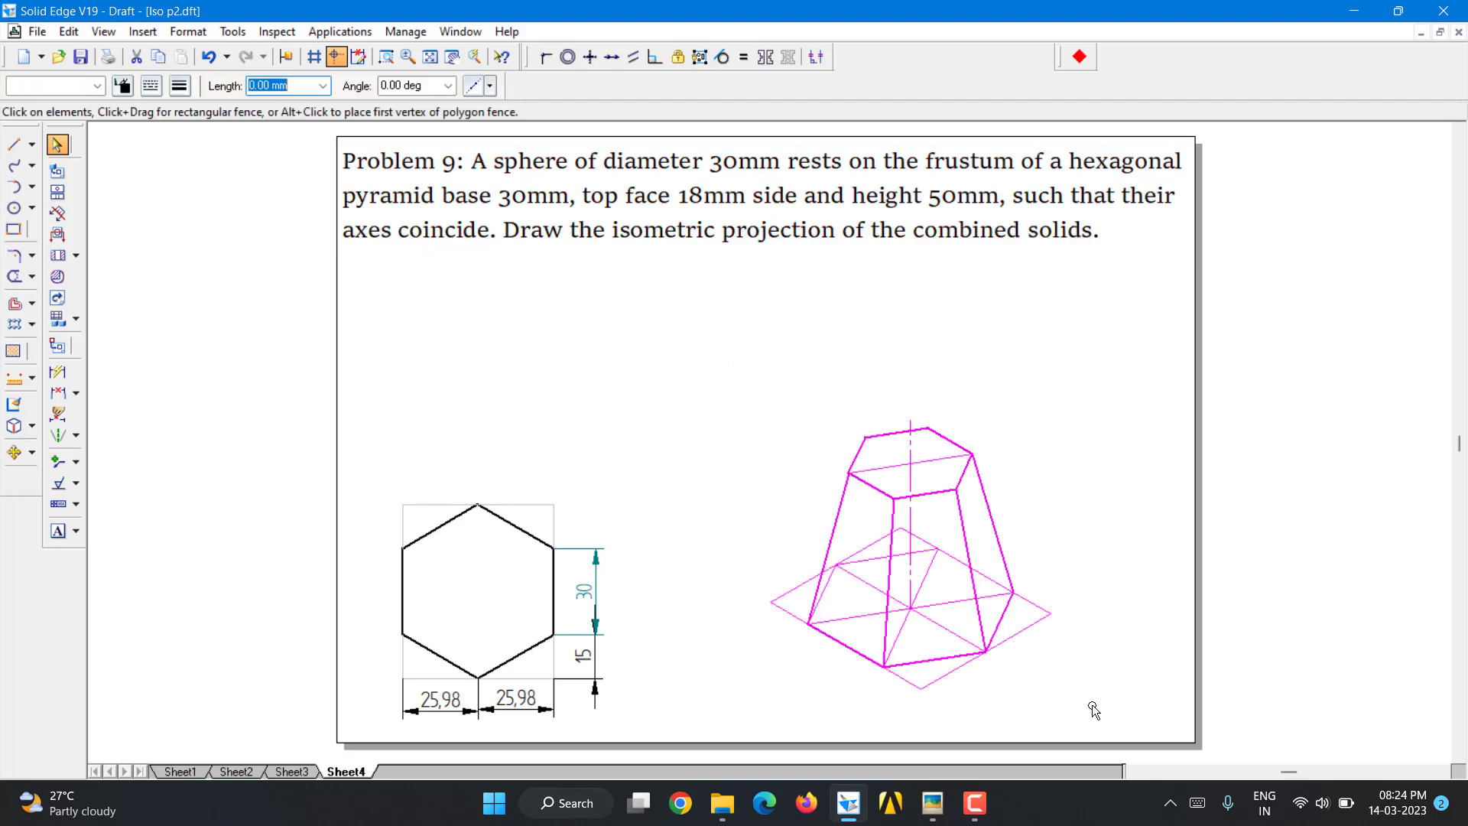
pyautogui.click(32, 453)
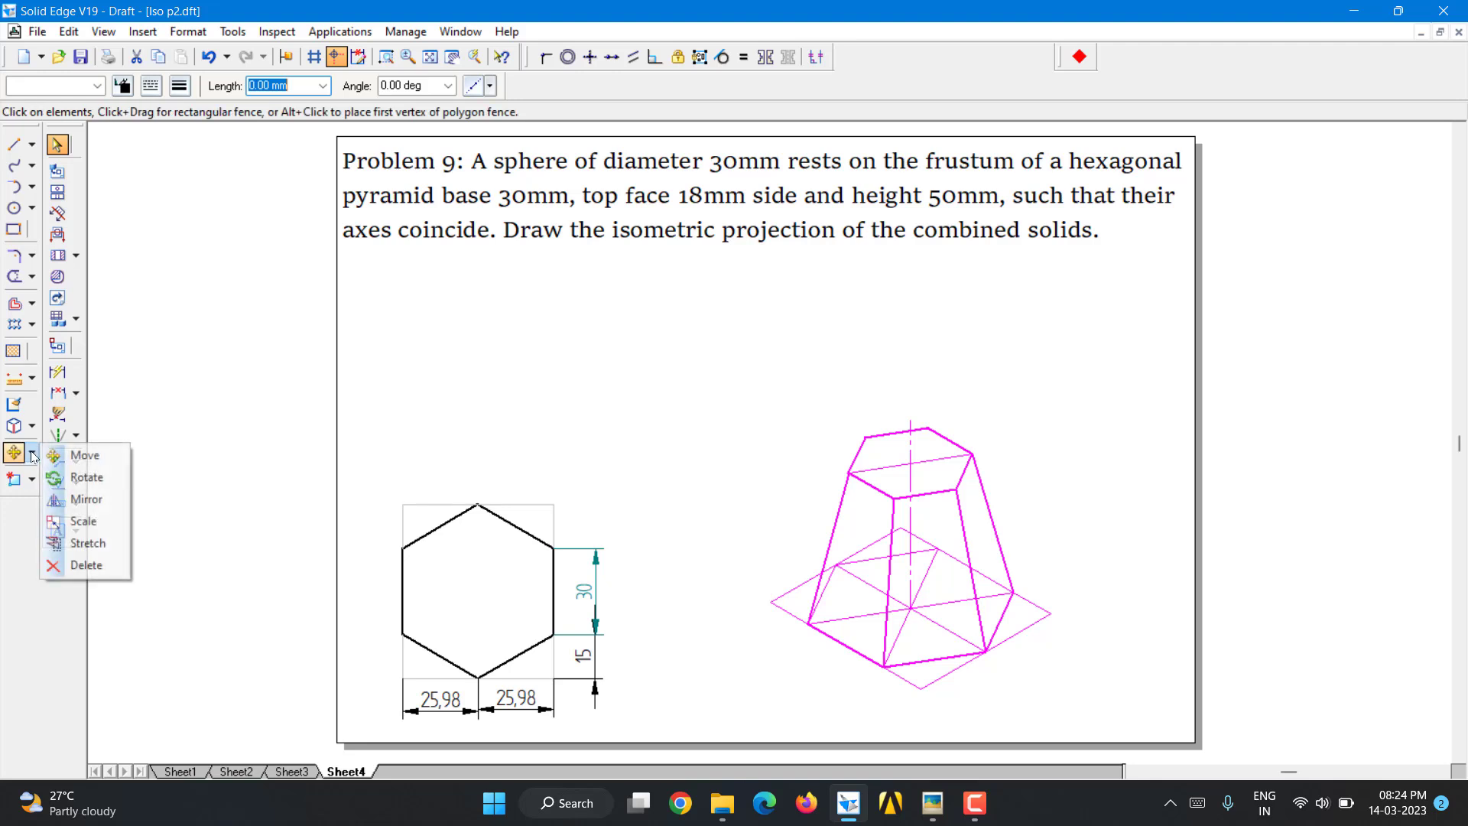
pyautogui.click(73, 521)
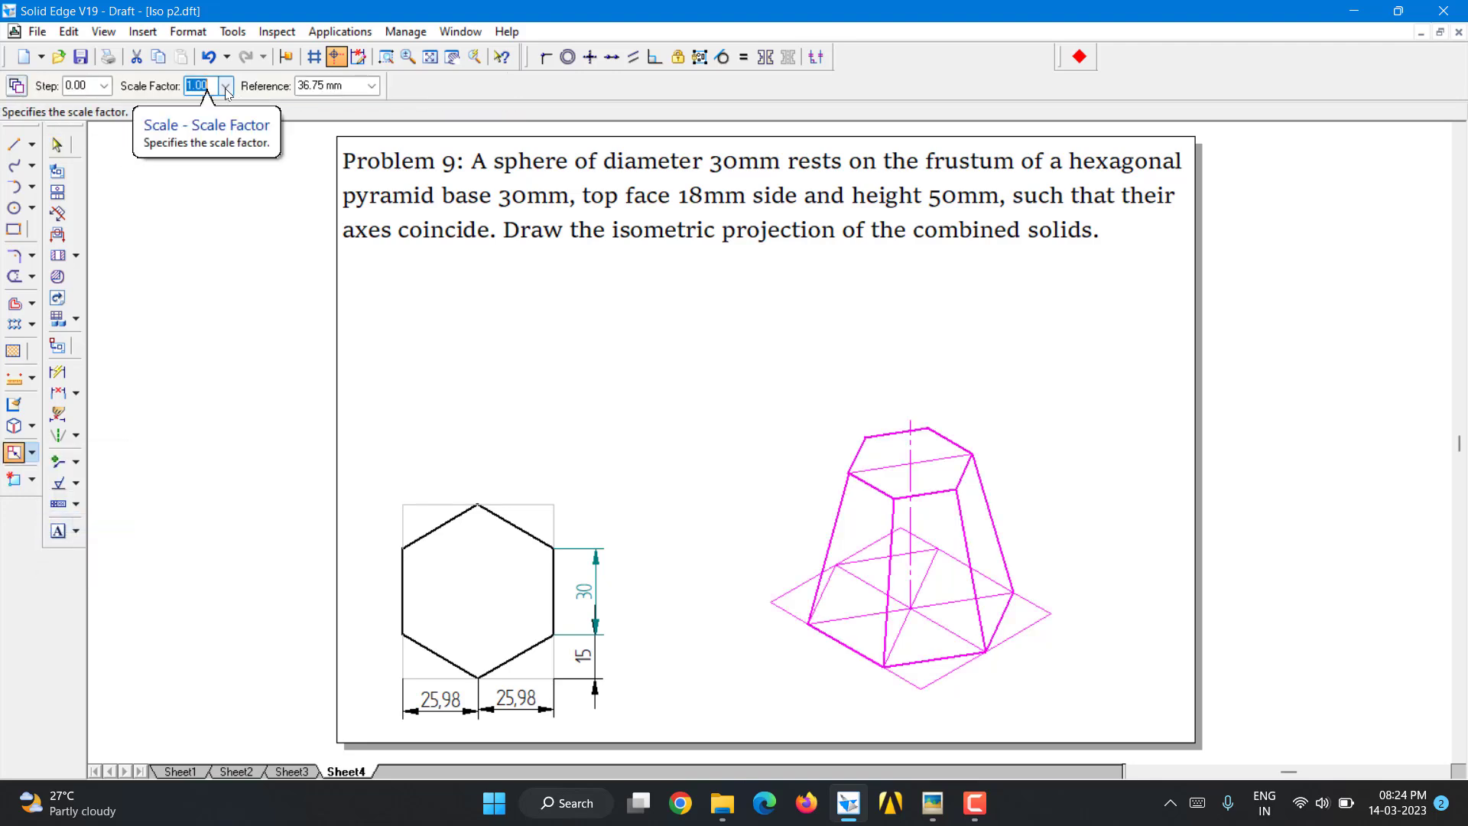
pyautogui.write('0')
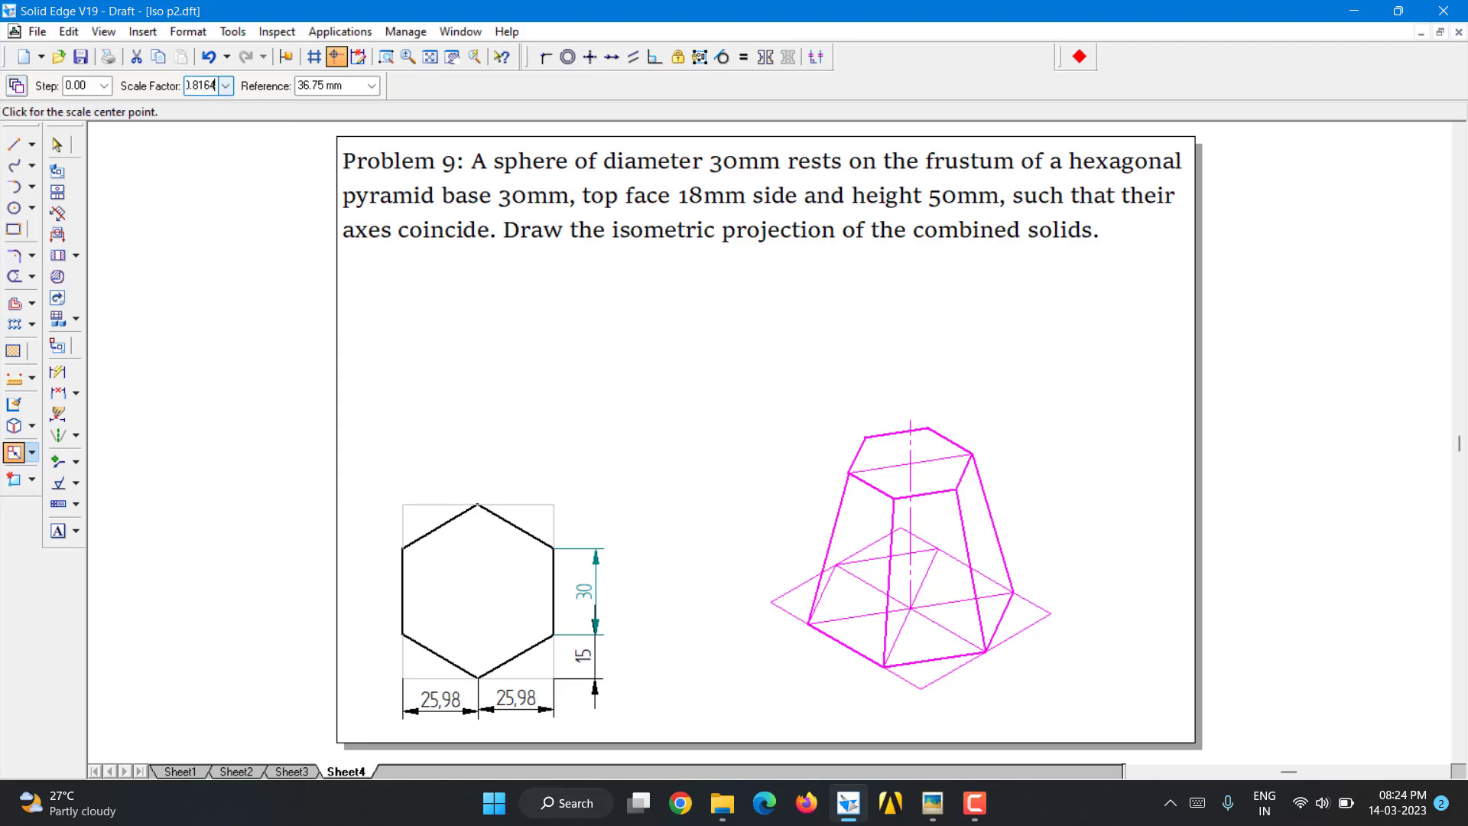
pyautogui.write('.8164')
pyautogui.press('Tab')
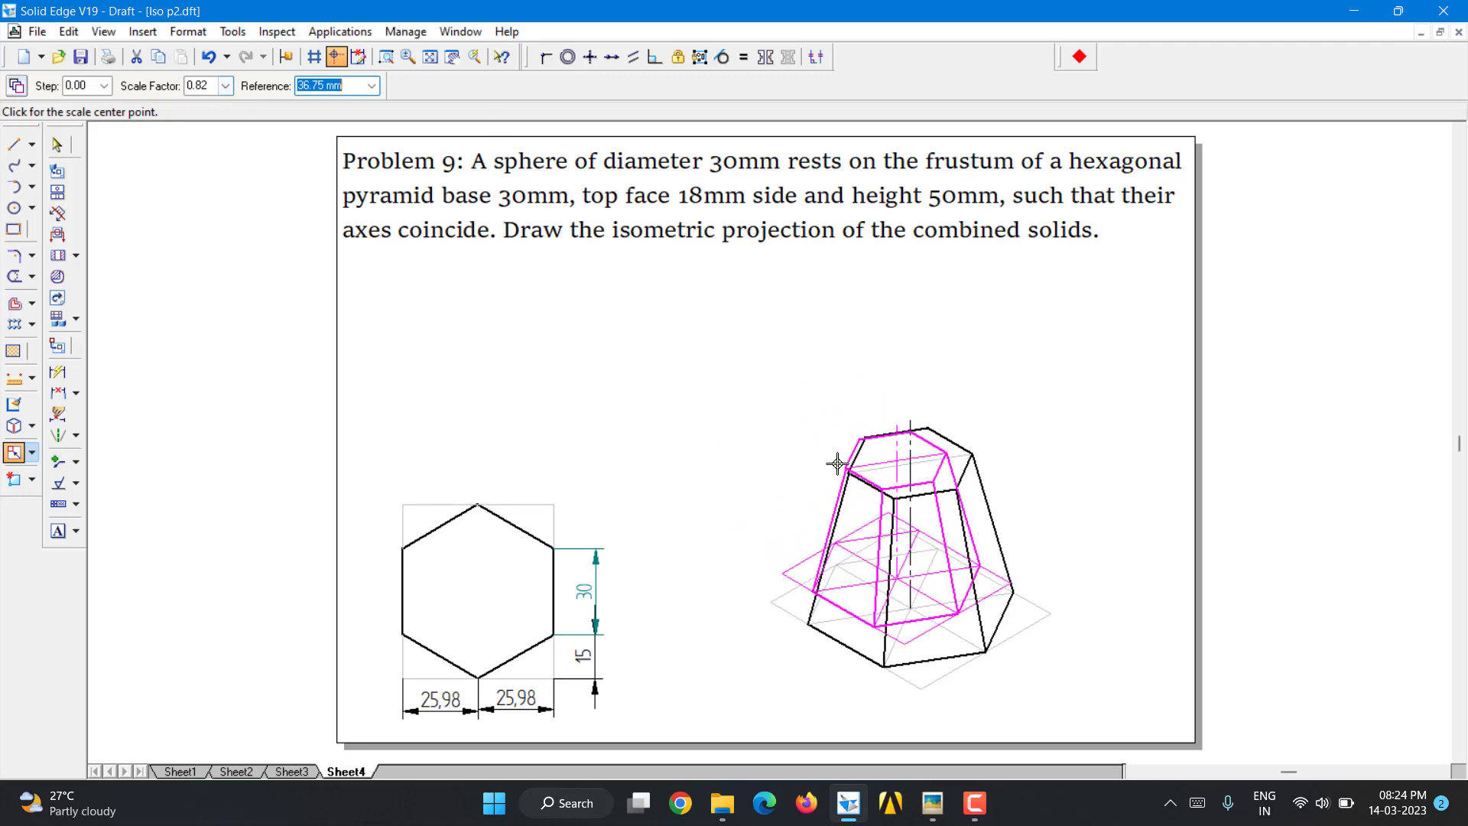
pyautogui.click(923, 689)
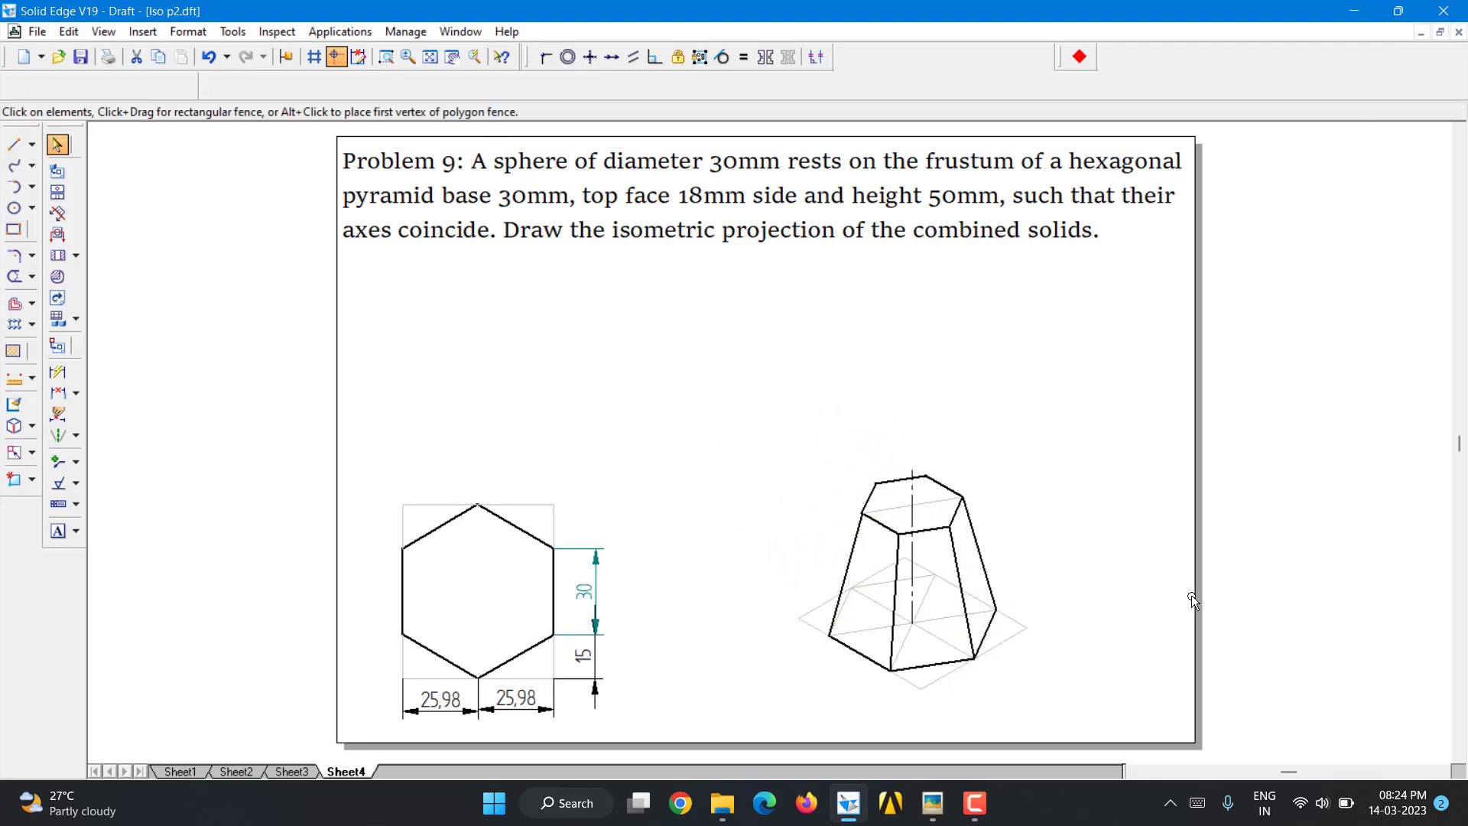
pyautogui.click(1130, 539)
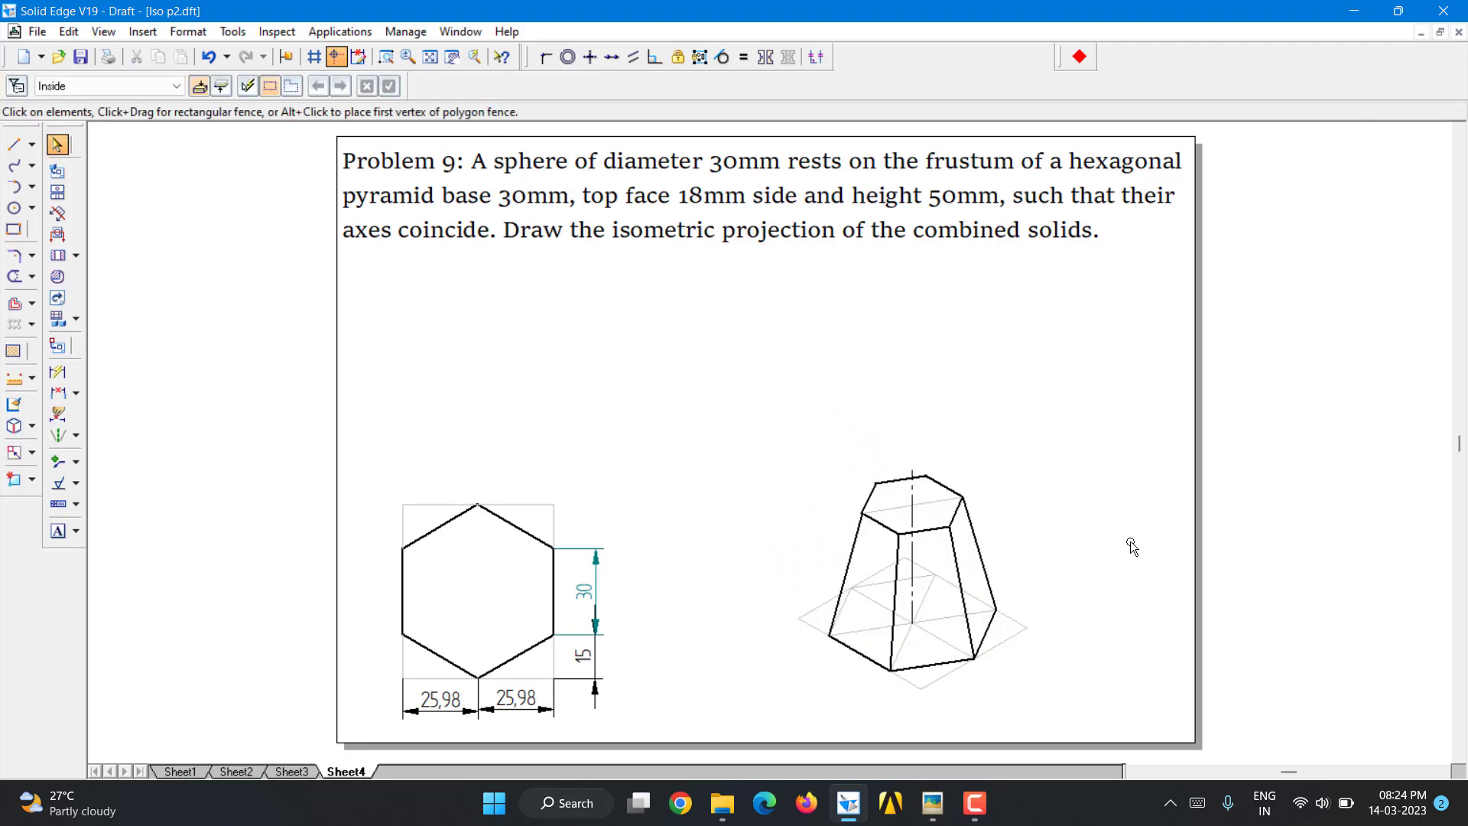
# - Draw a 30 mm diameter circle for the sphere, centred on the upper end of the axis
pyautogui.click(14, 207)
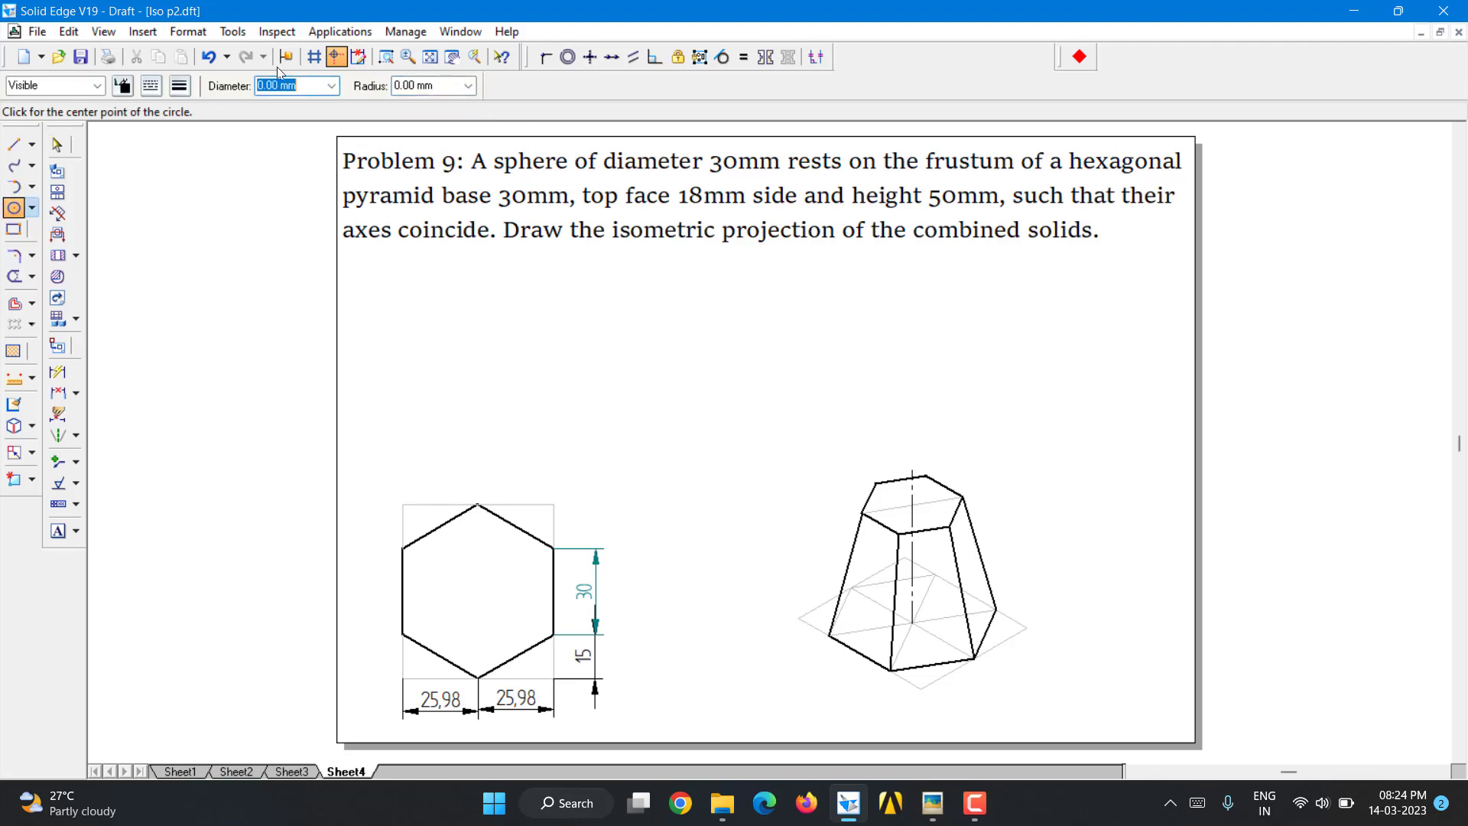
pyautogui.write('30')
pyautogui.press('Tab')
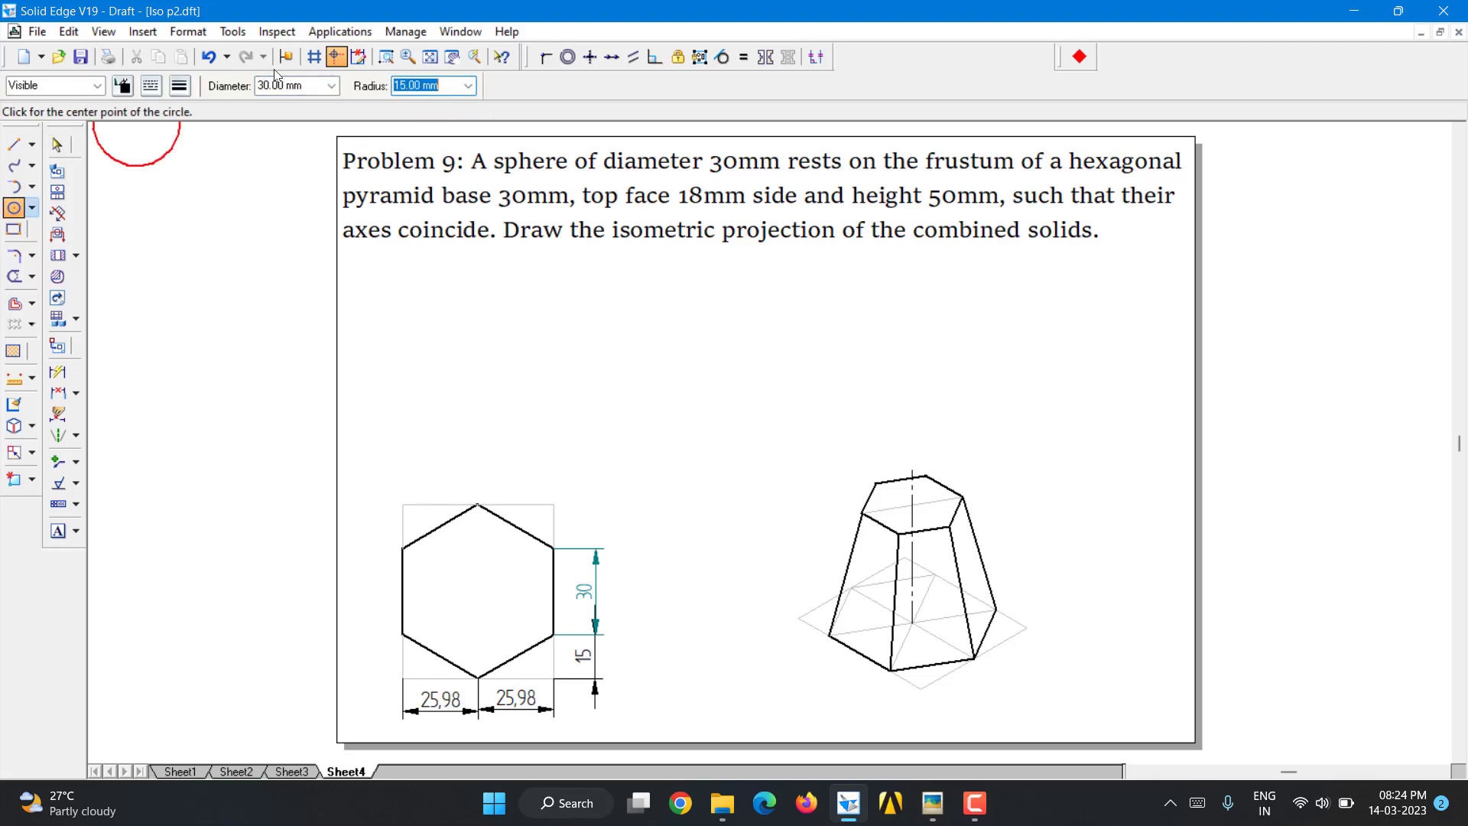
pyautogui.click(912, 469)
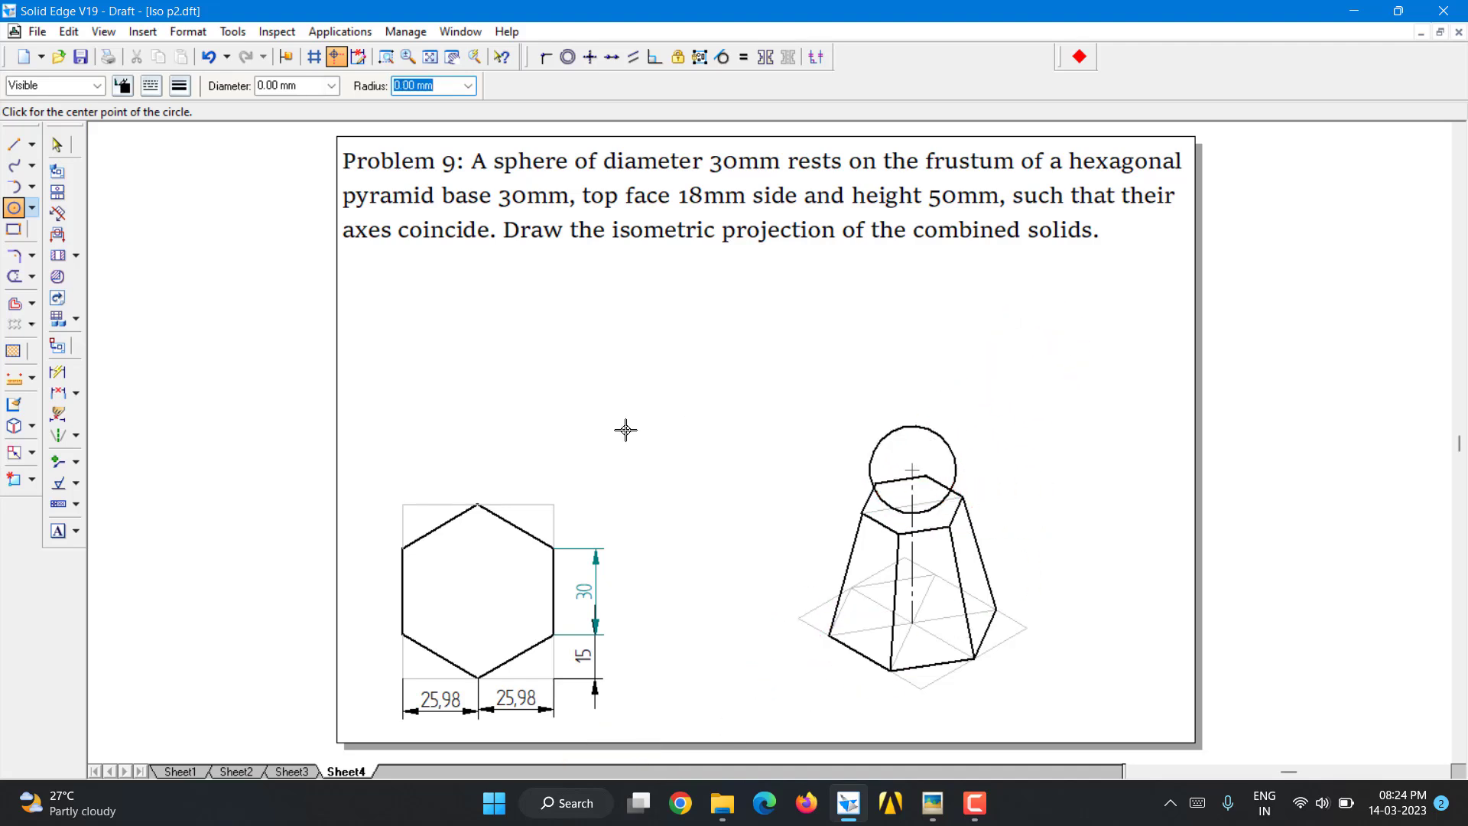
pyautogui.click(57, 145)
# - Format the top face's rear edge hidden behind the sphere as a thin grey 0.13 mm line
pyautogui.click(386, 57)
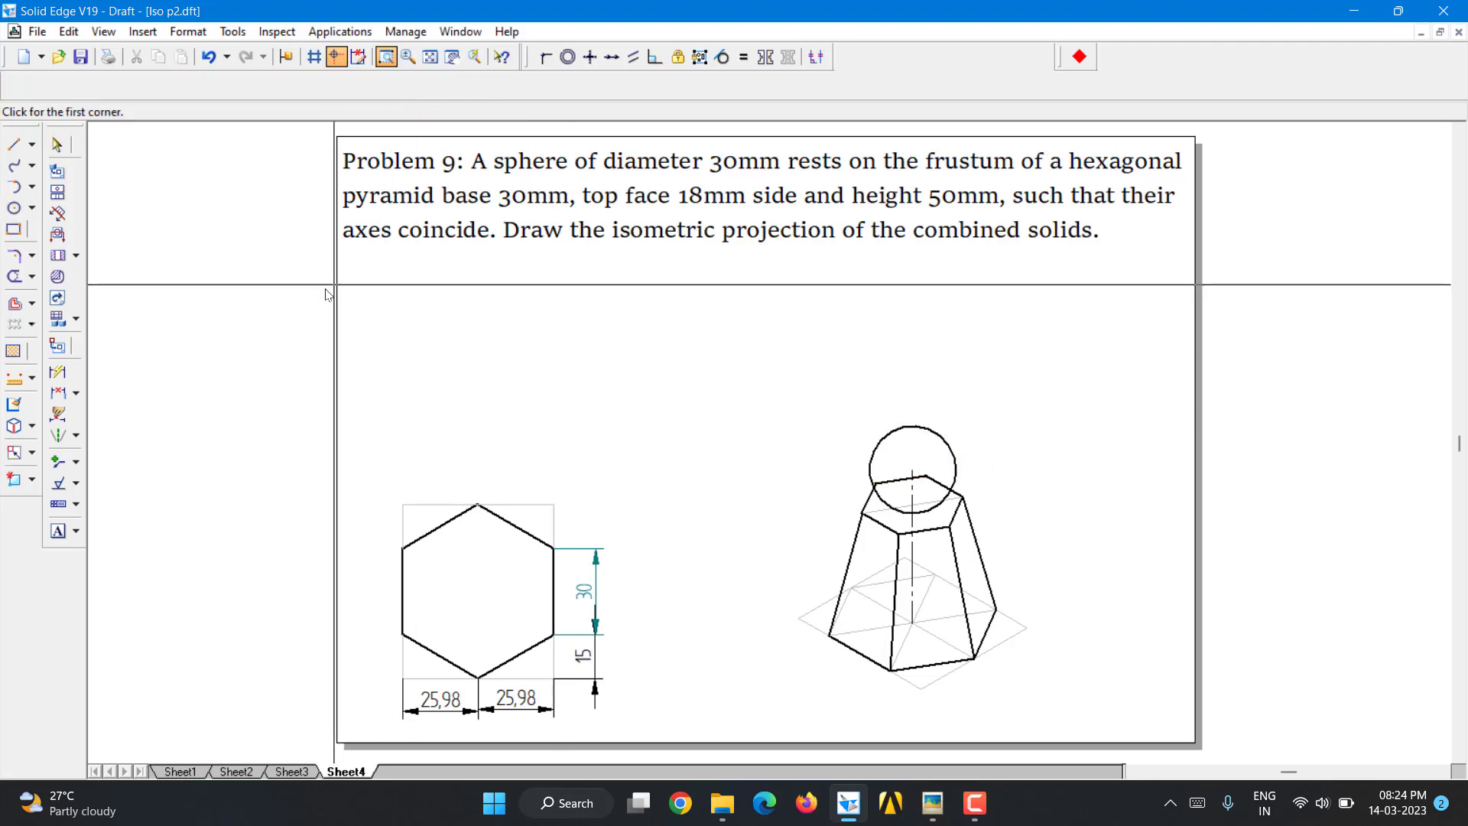
pyautogui.moveTo(318, 295); pyautogui.dragTo(717, 461)
pyautogui.moveTo(1177, 725); pyautogui.dragTo(1181, 728)
pyautogui.moveTo(774, 262); pyautogui.dragTo(1029, 606)
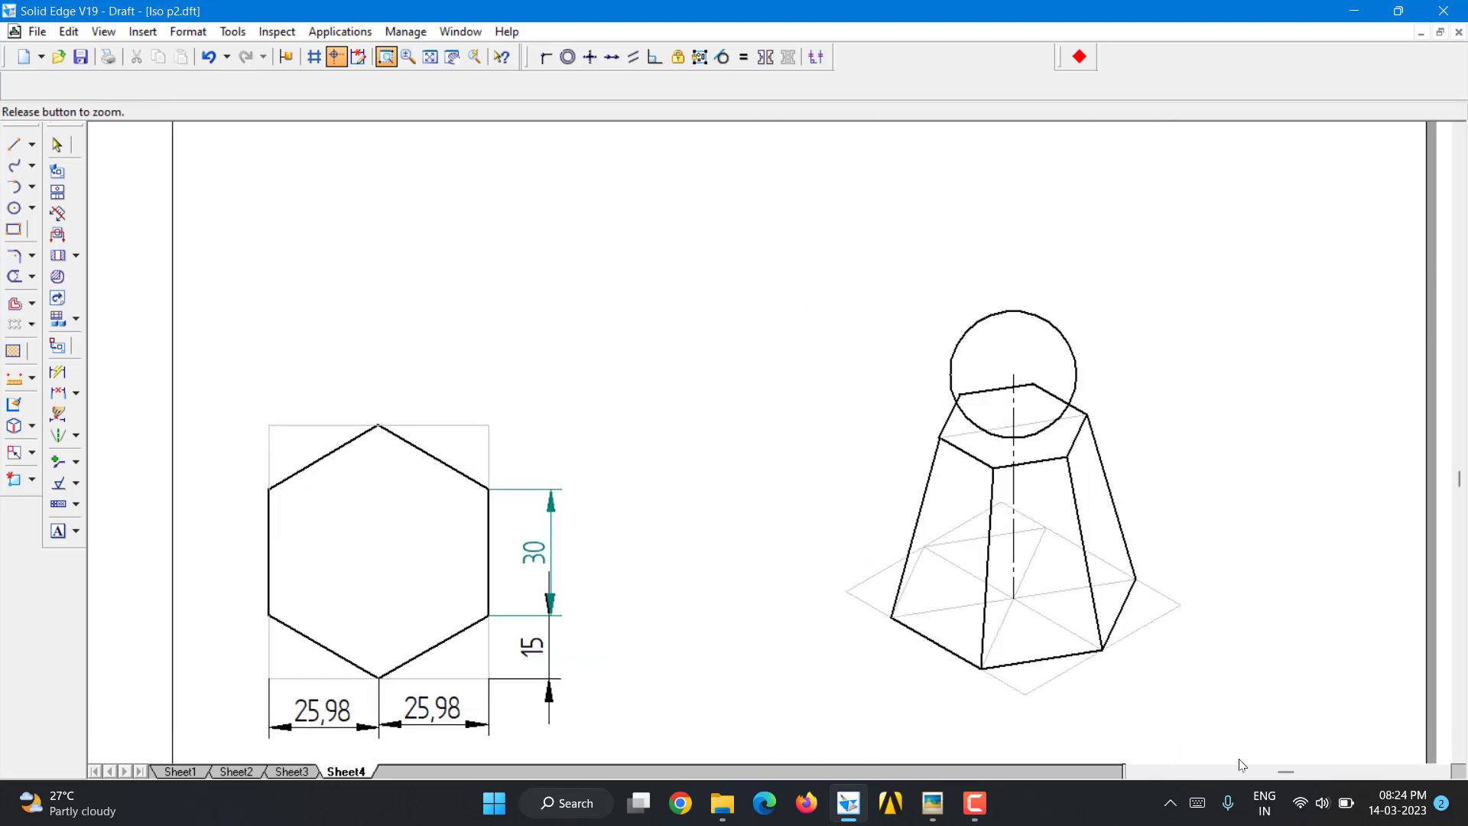
pyautogui.moveTo(1247, 765); pyautogui.dragTo(1245, 765)
pyautogui.press('Escape')
pyautogui.click(732, 309)
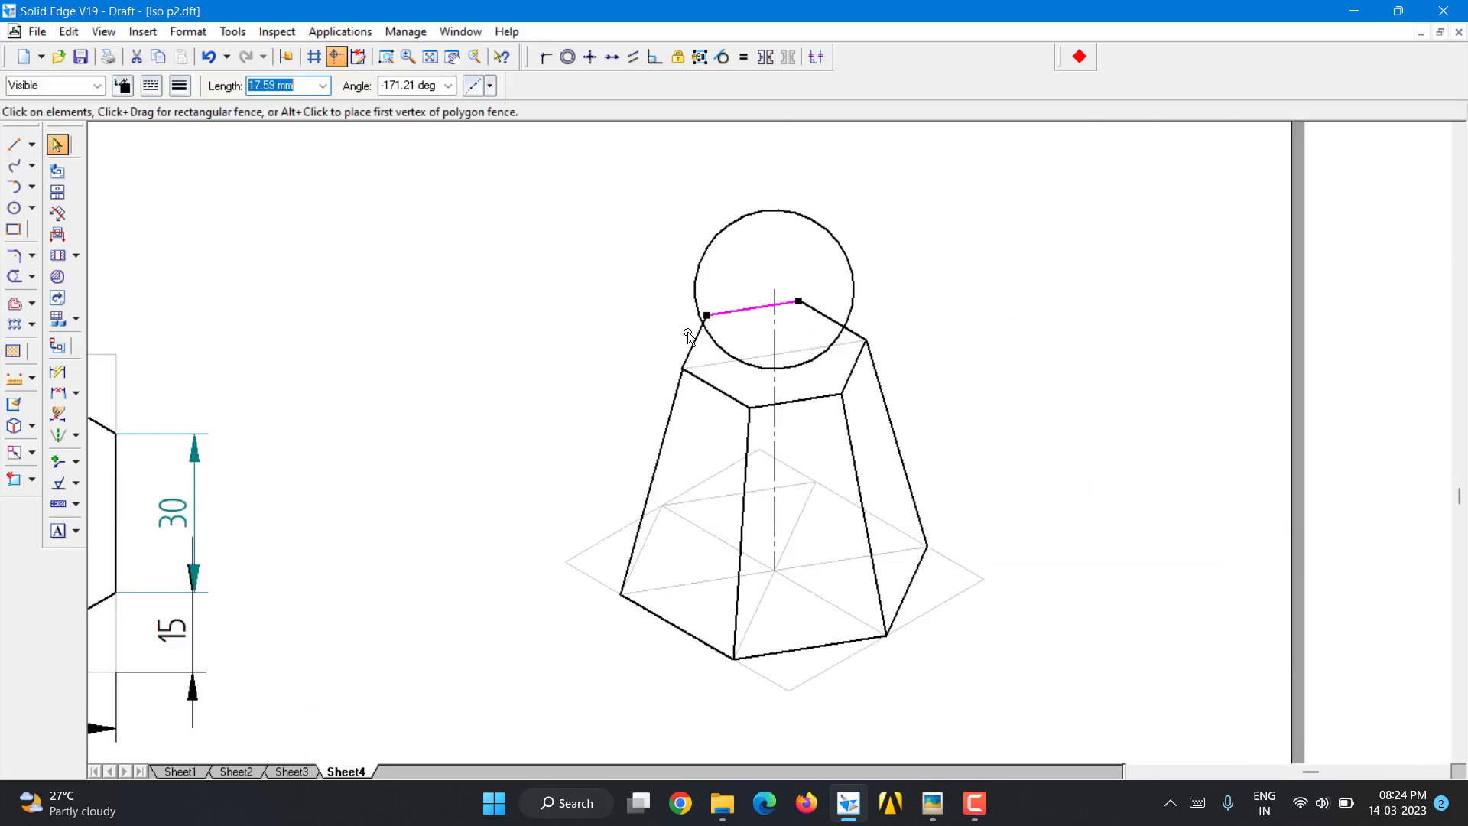
pyautogui.click(123, 85)
pyautogui.click(159, 130)
pyautogui.click(181, 86)
pyautogui.click(193, 111)
pyautogui.click(449, 266)
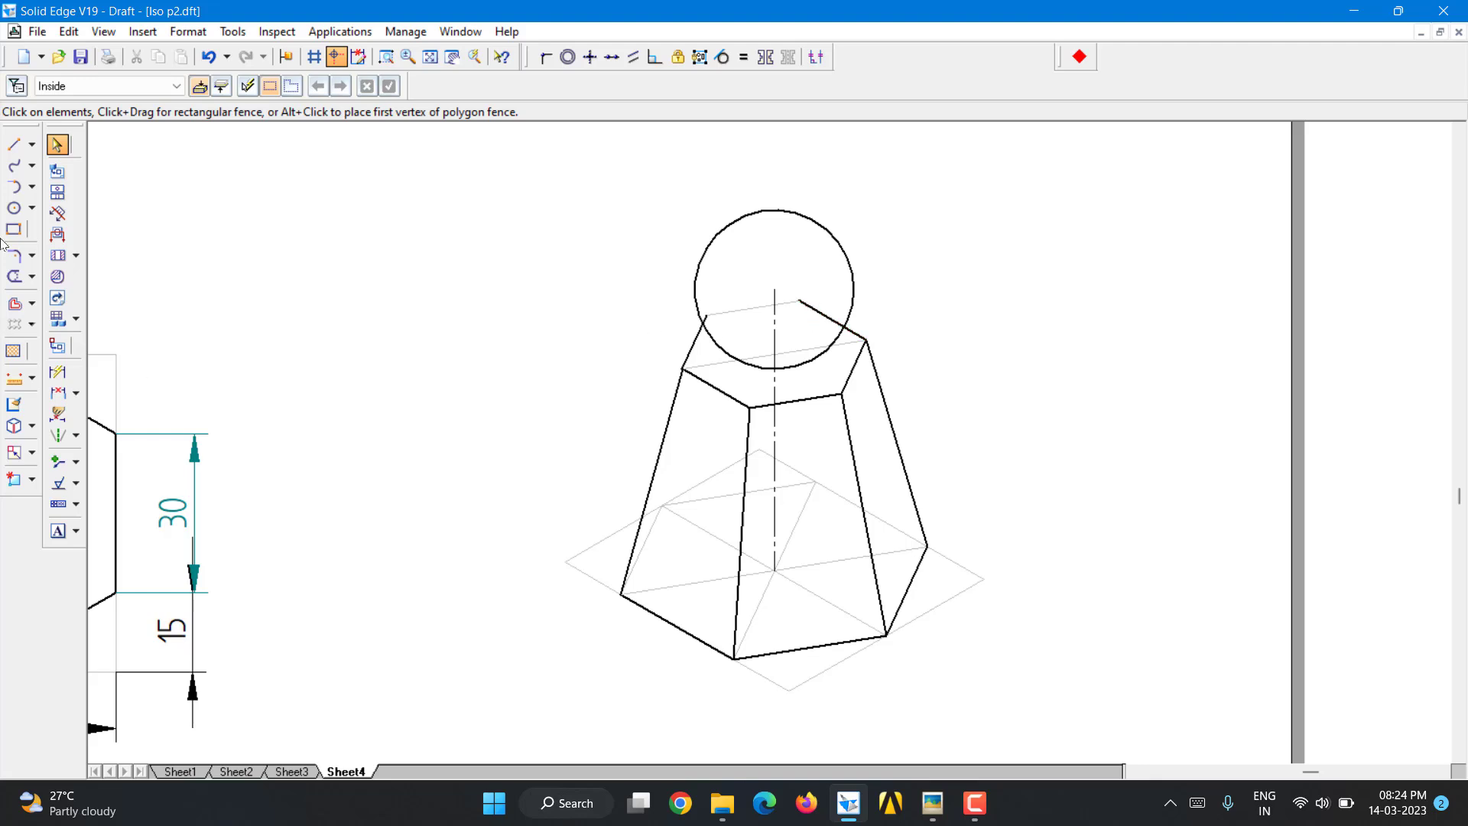
# - Split the top face's two side edges where they cross the sphere's circle
pyautogui.click(31, 277)
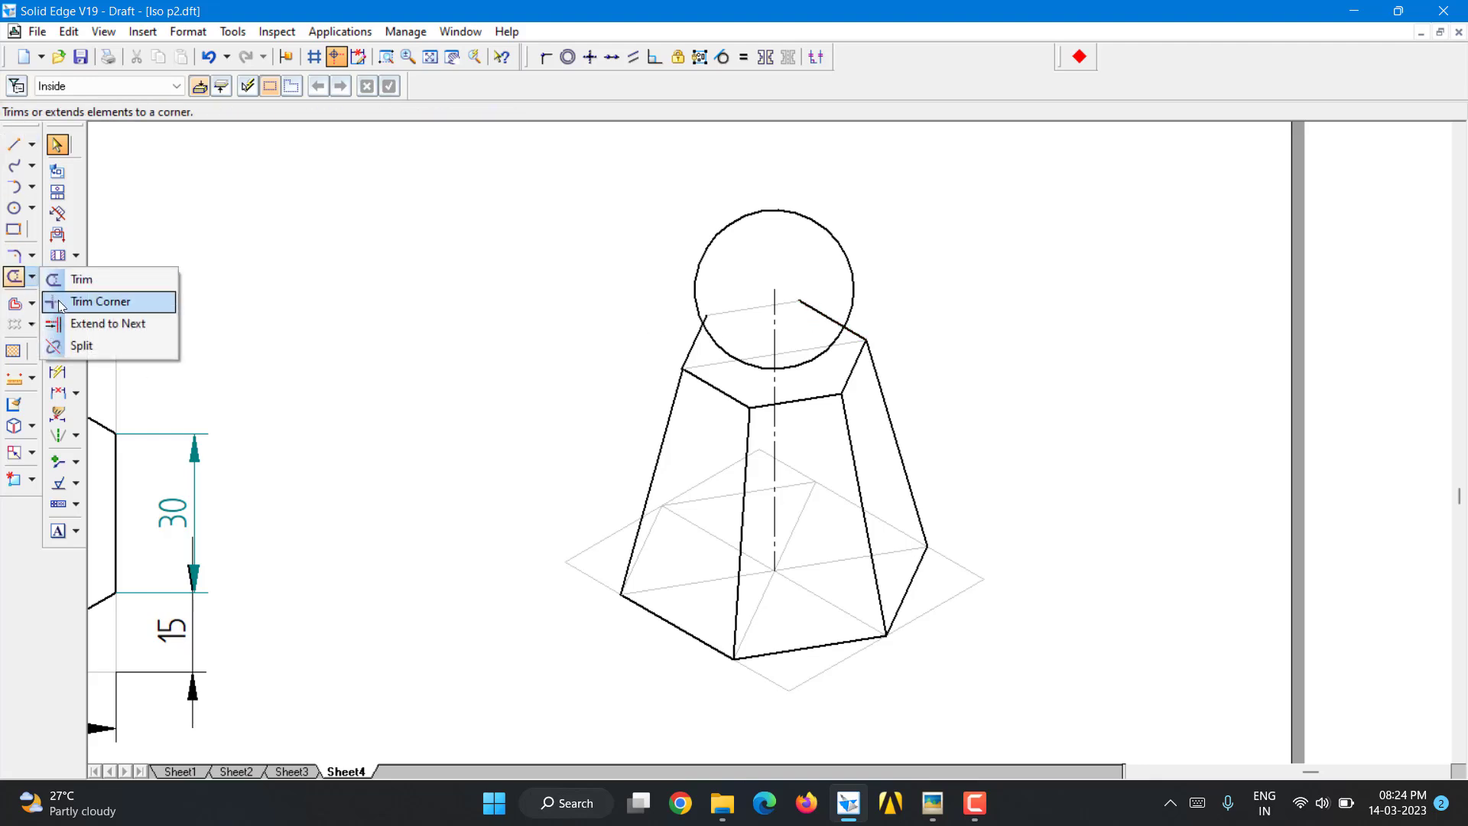
pyautogui.click(91, 345)
pyautogui.click(836, 322)
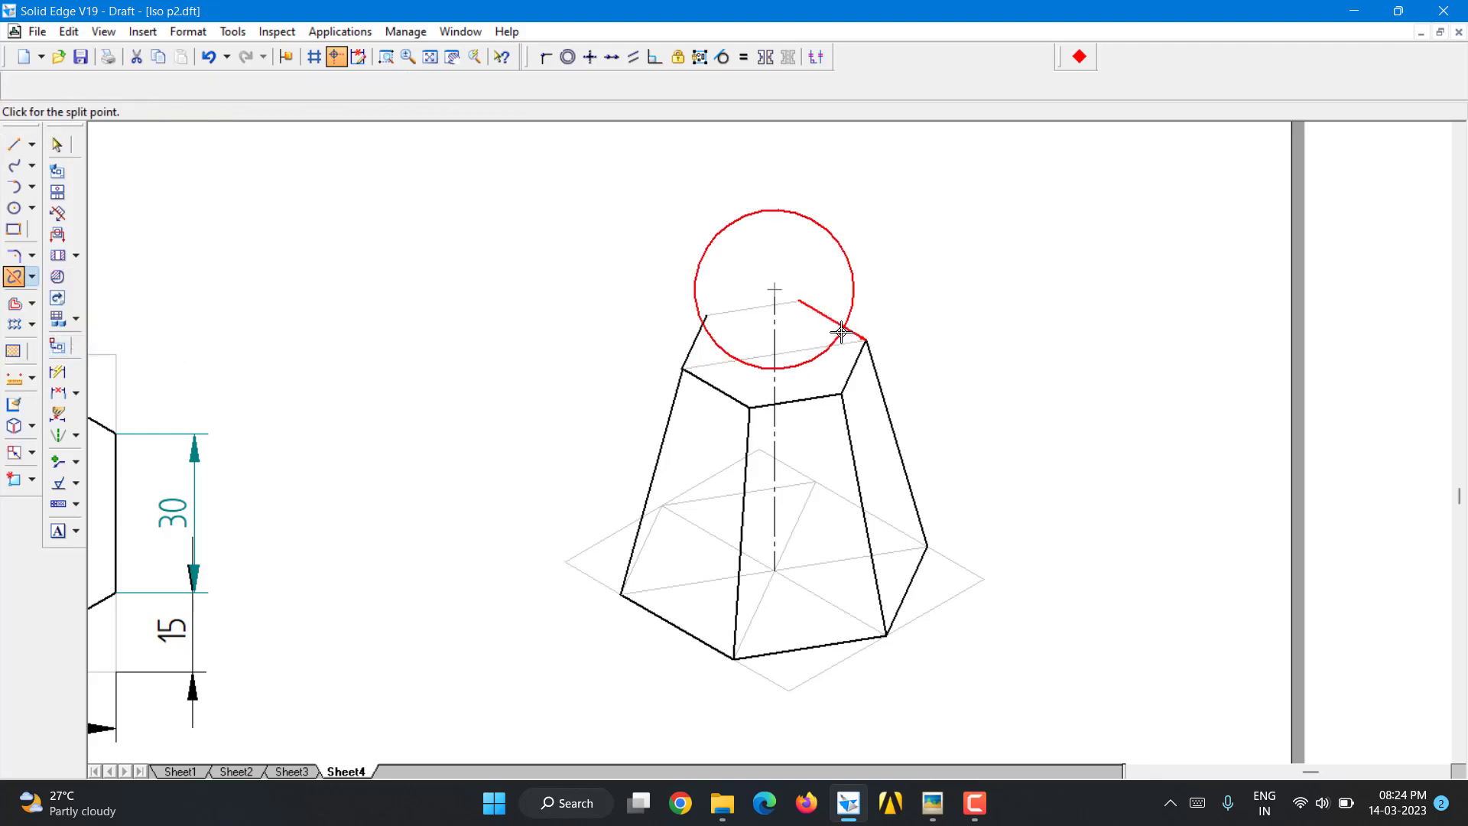
pyautogui.click(842, 330)
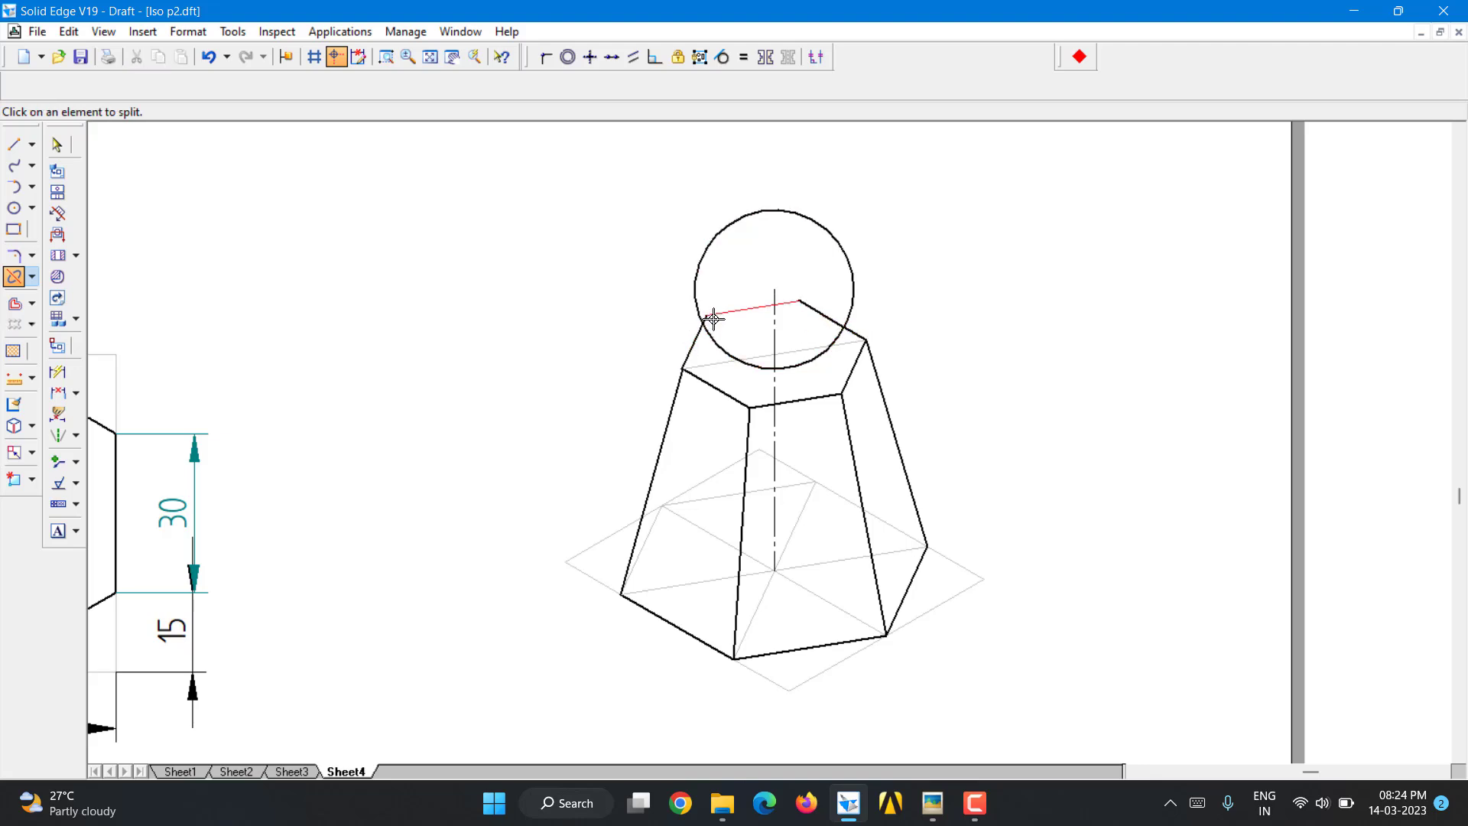
pyautogui.click(703, 330)
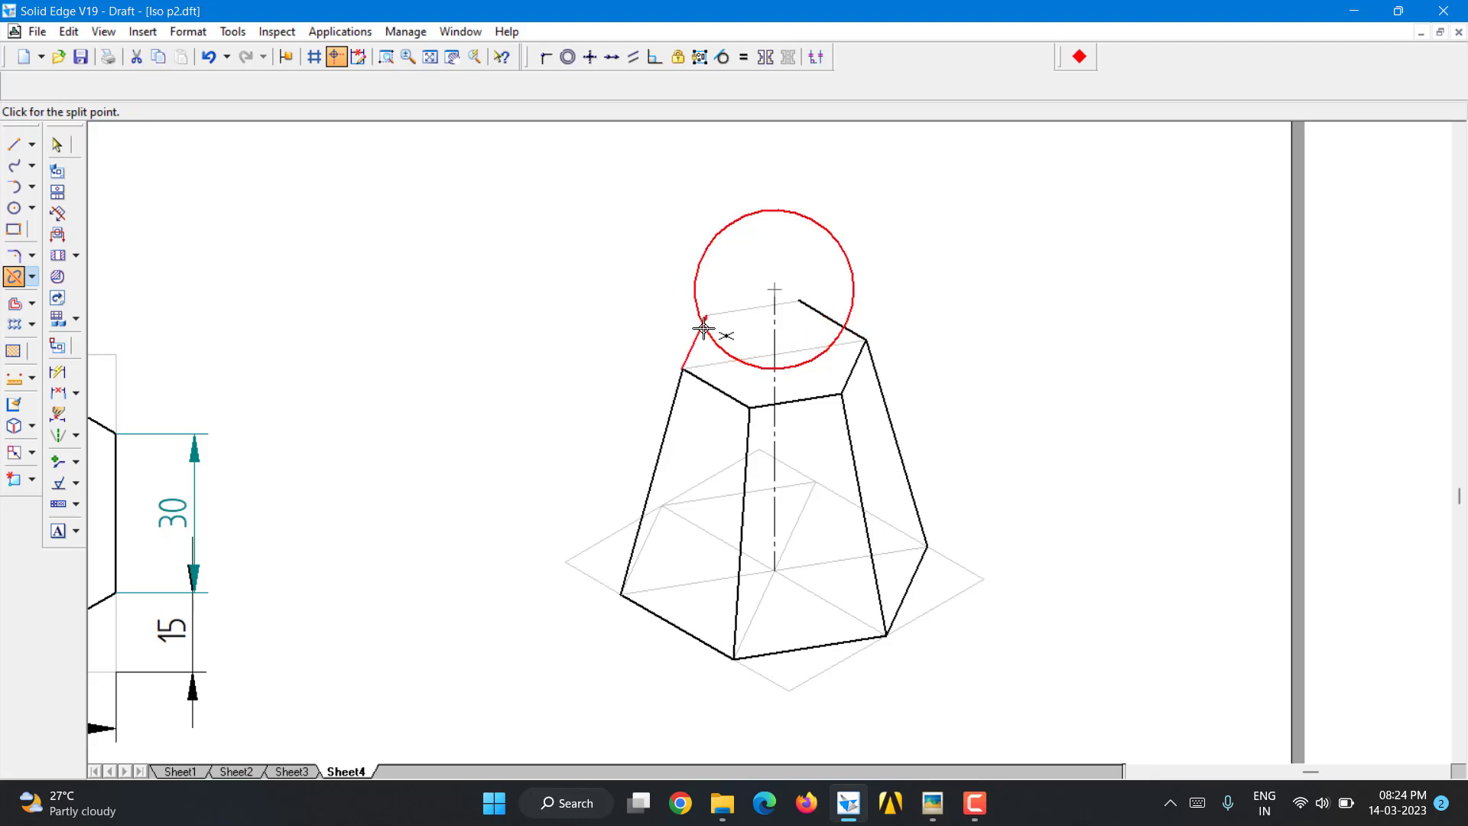
pyautogui.click(702, 329)
pyautogui.click(57, 145)
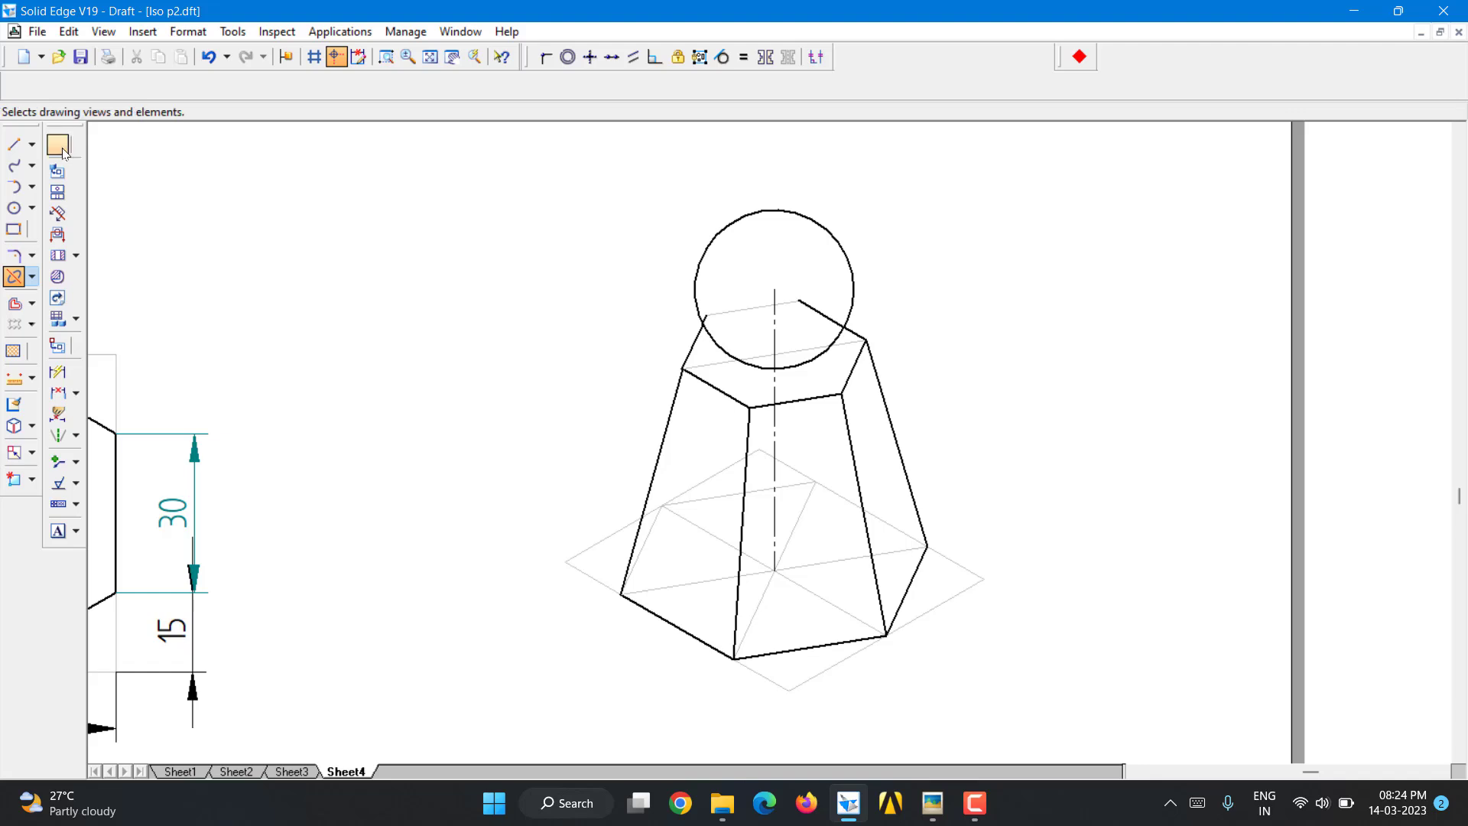
# - Format the two split edge segments inside the sphere's circle as thin grey lines
pyautogui.click(709, 315)
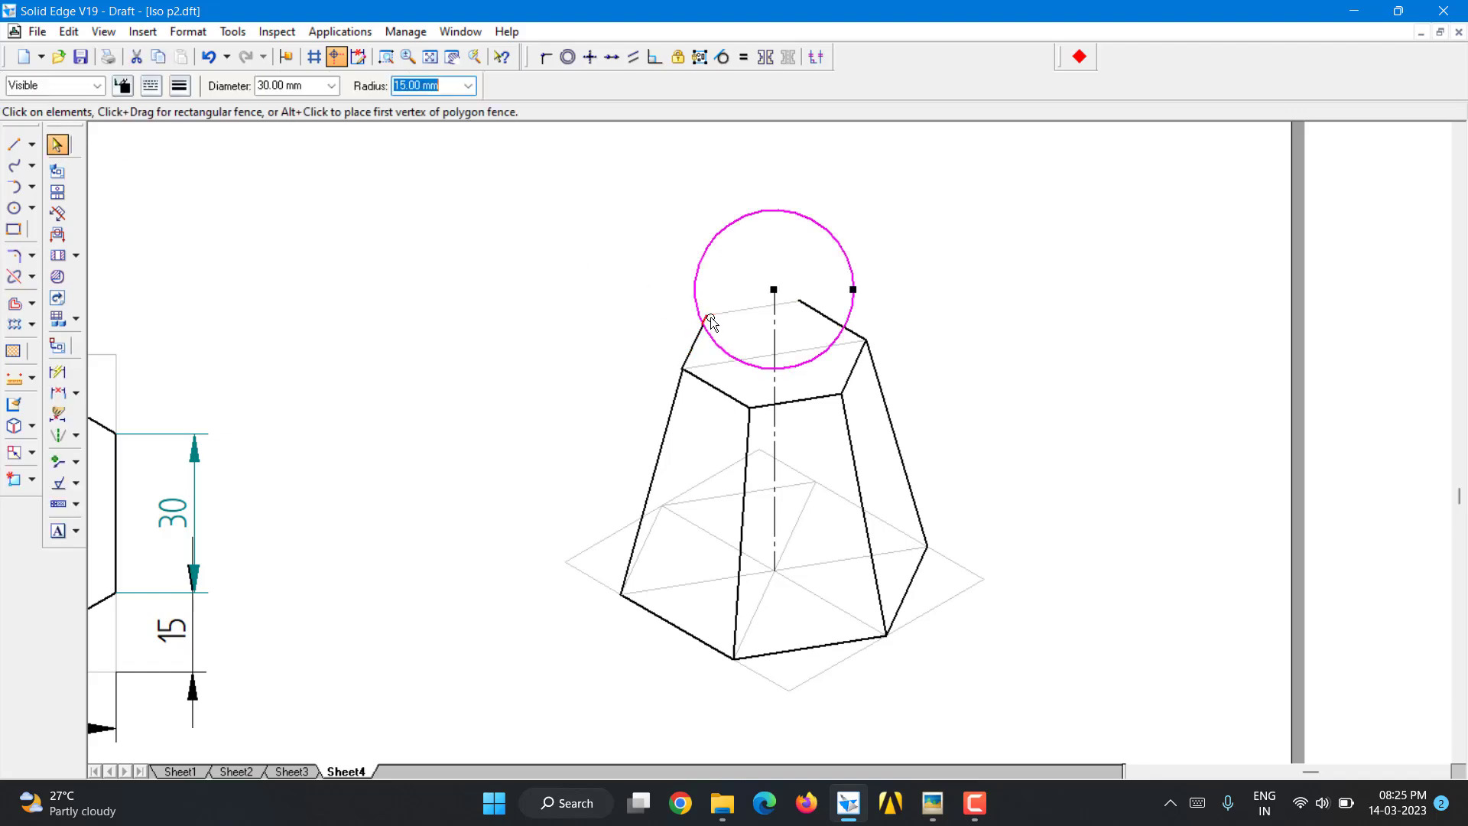
pyautogui.click(659, 297)
pyautogui.press('l')
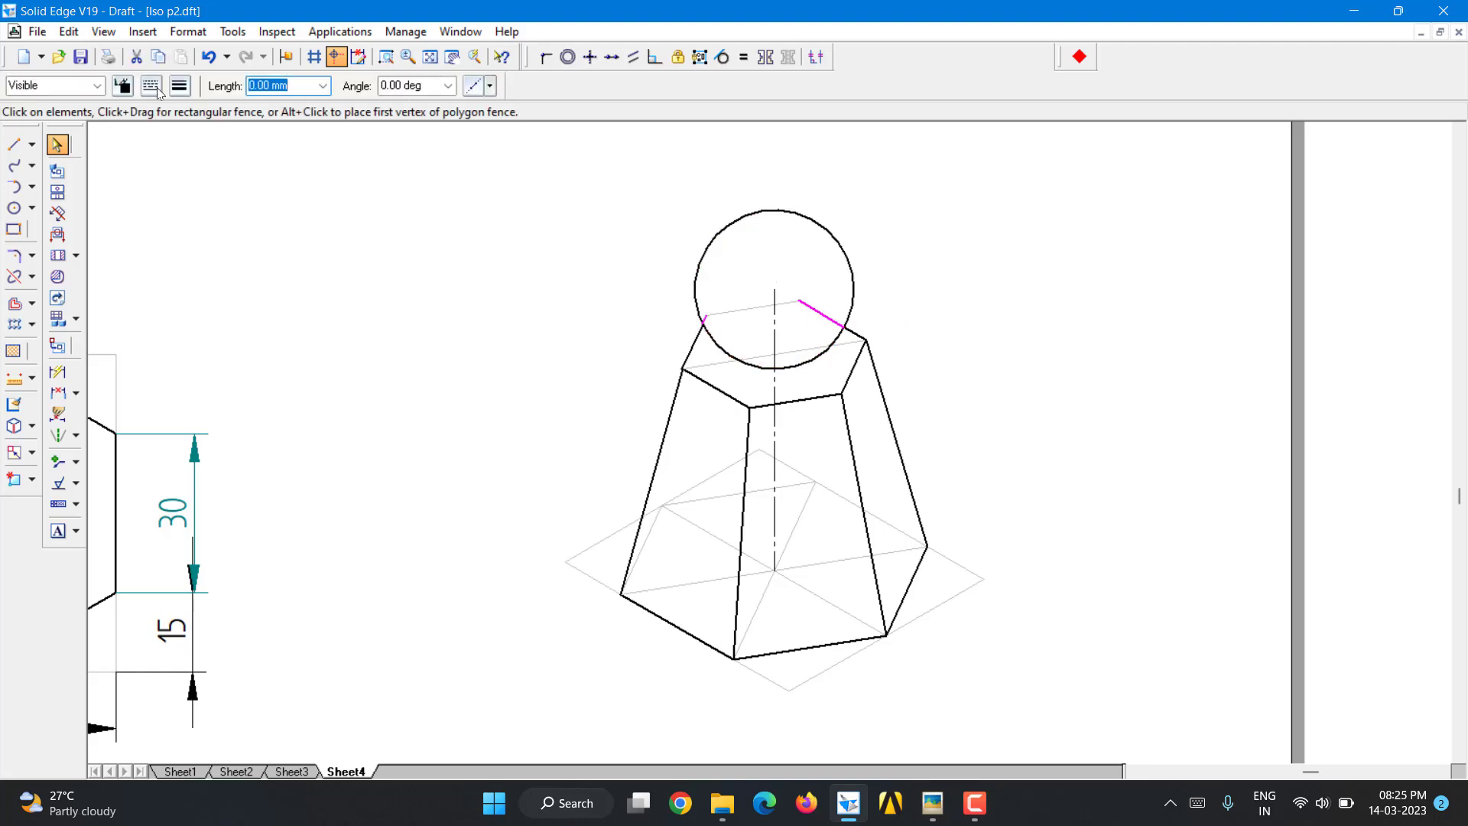
pyautogui.click(124, 87)
pyautogui.click(181, 86)
pyautogui.press('Escape')
pyautogui.press('Escape')
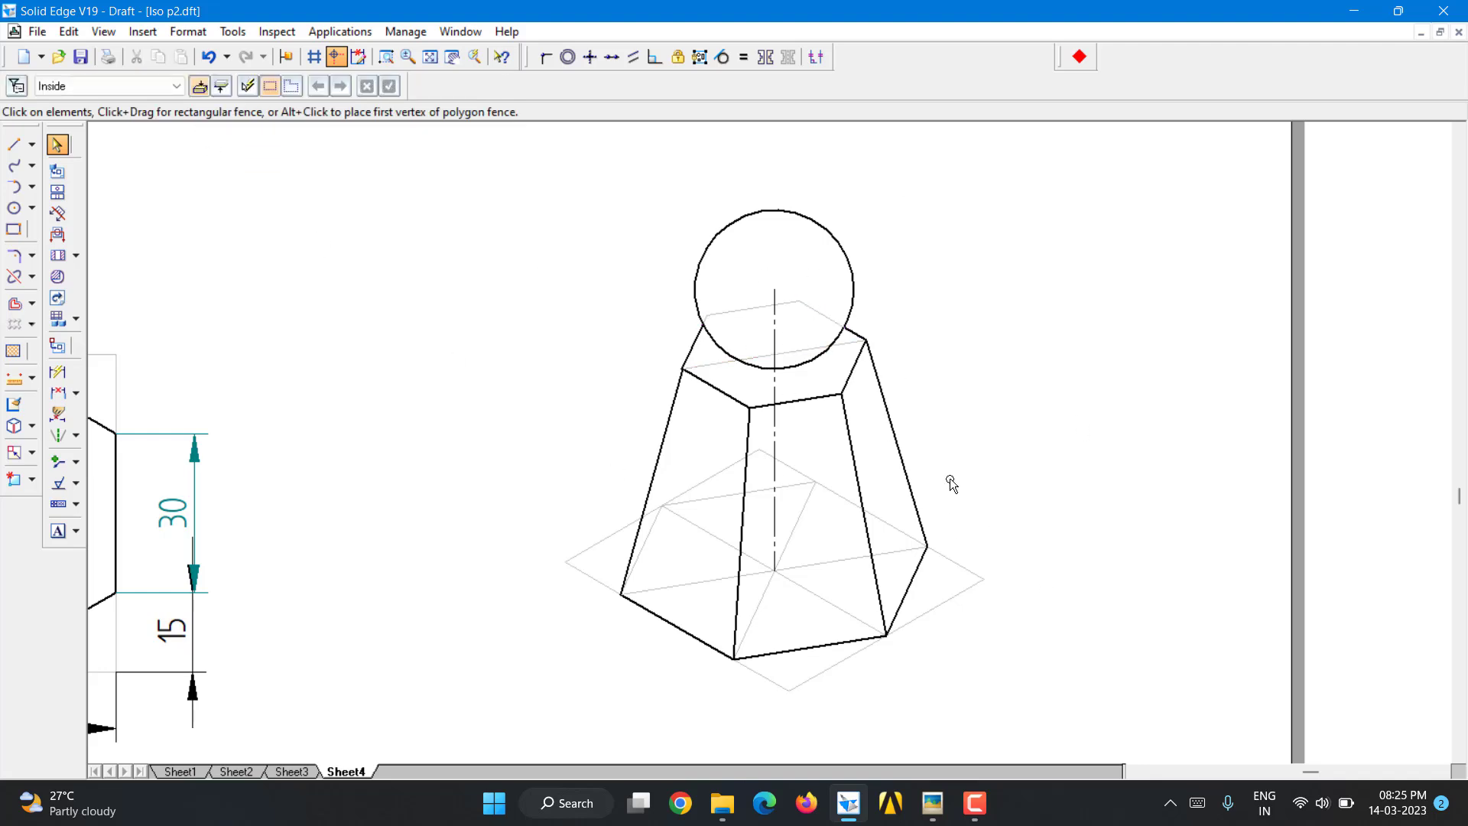
# - Draw two horizontal base lines outward in opposite directions from the lowest corner of the construction rhombus
pyautogui.click(13, 144)
pyautogui.click(792, 691)
pyautogui.click(1079, 691)
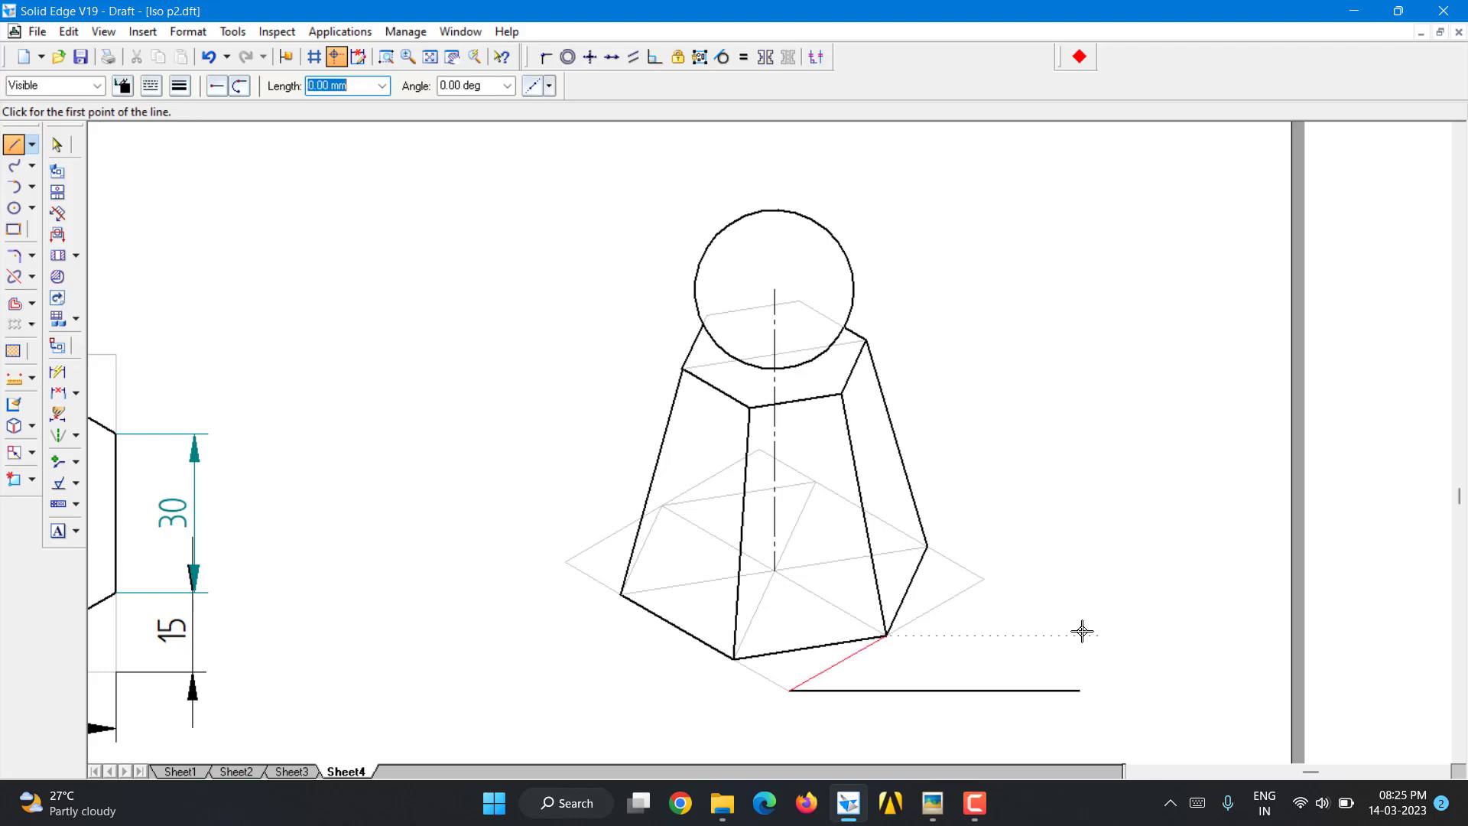
pyautogui.click(789, 691)
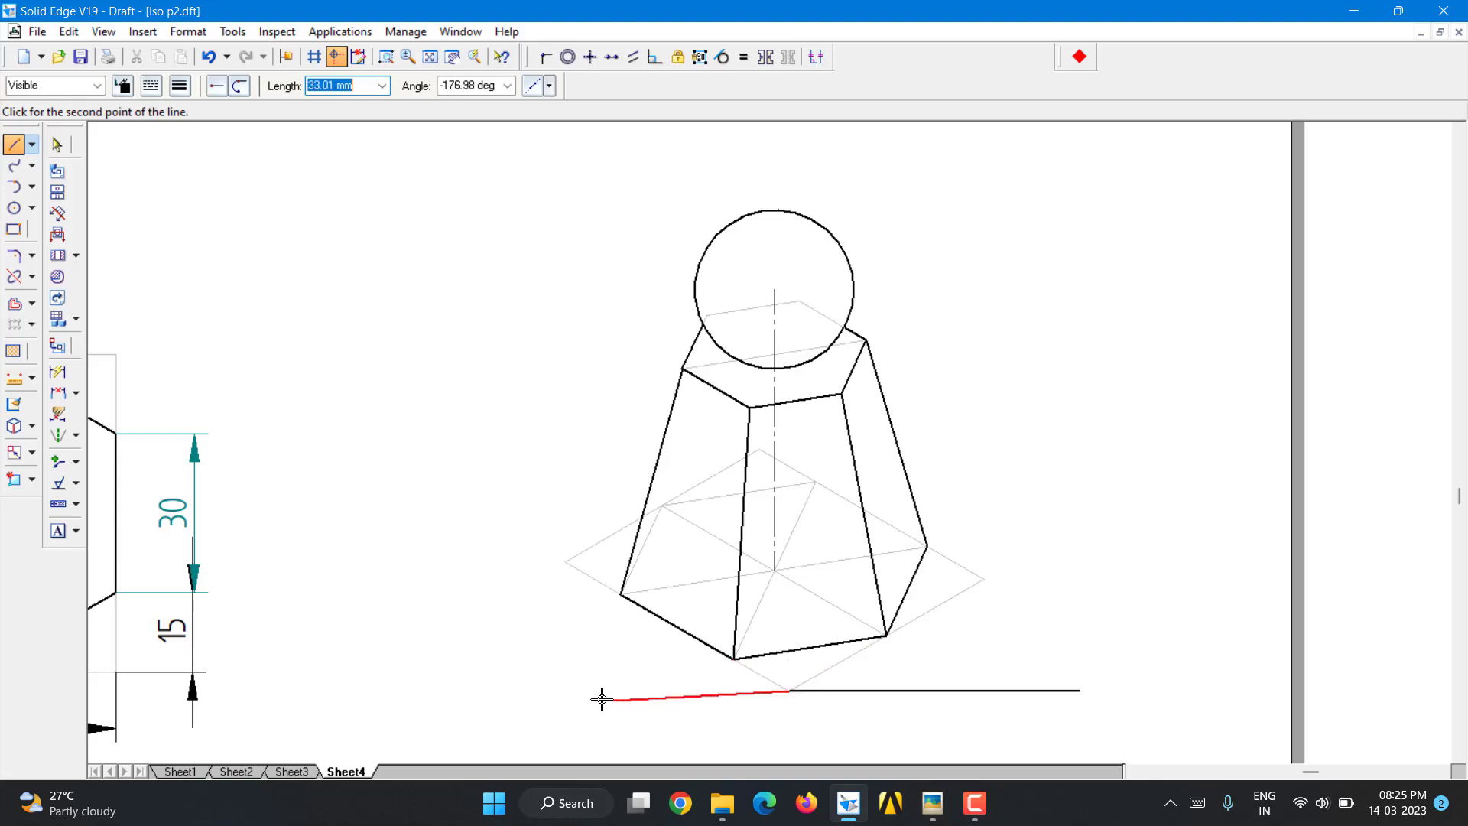
pyautogui.click(558, 690)
pyautogui.click(58, 145)
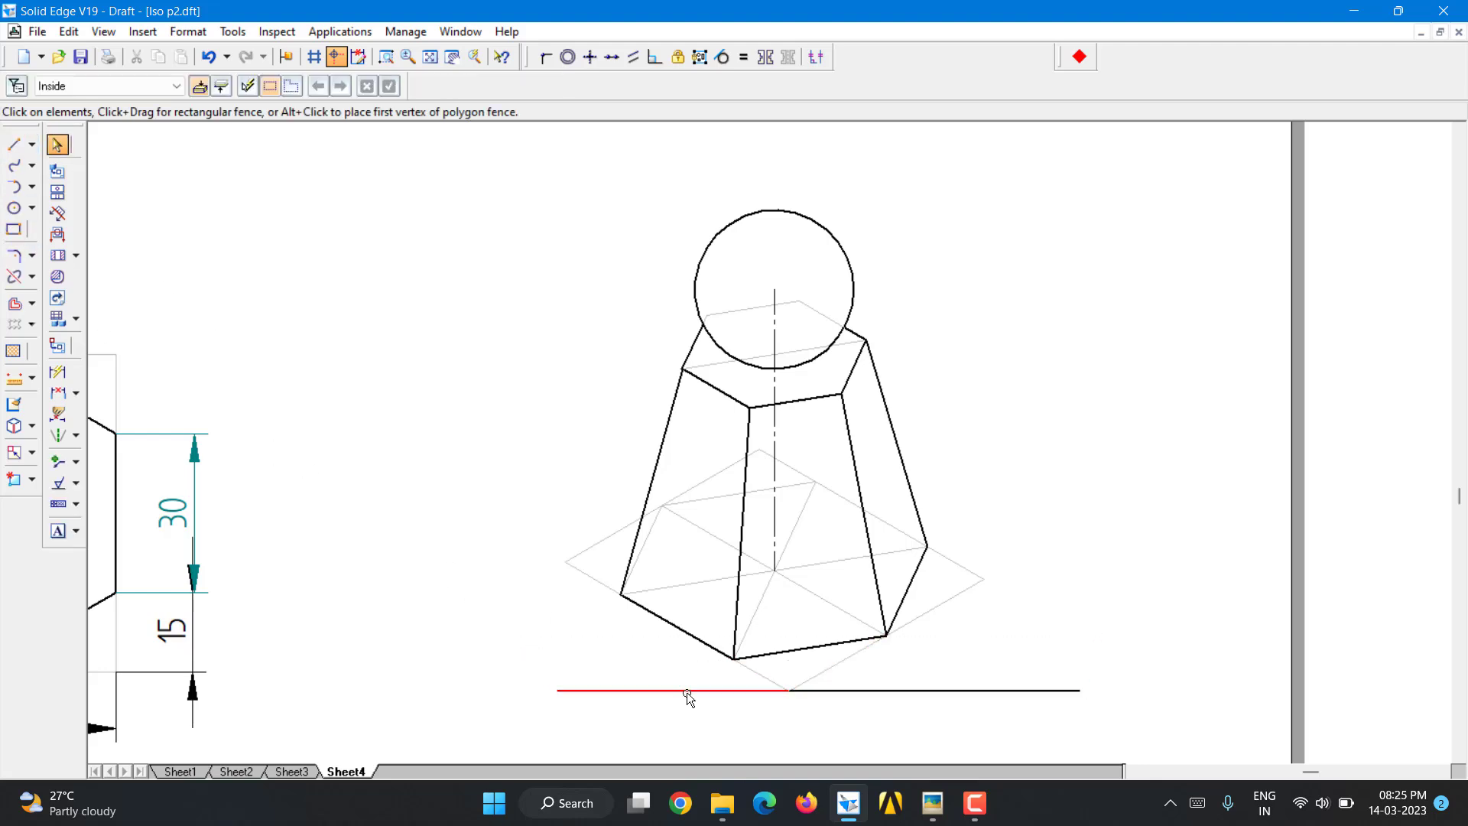
# - Format both horizontal base lines below the frustum as thin lines
pyautogui.click(688, 691)
pyautogui.keyDown('shift'); pyautogui.click(887, 692); pyautogui.keyUp('shift')
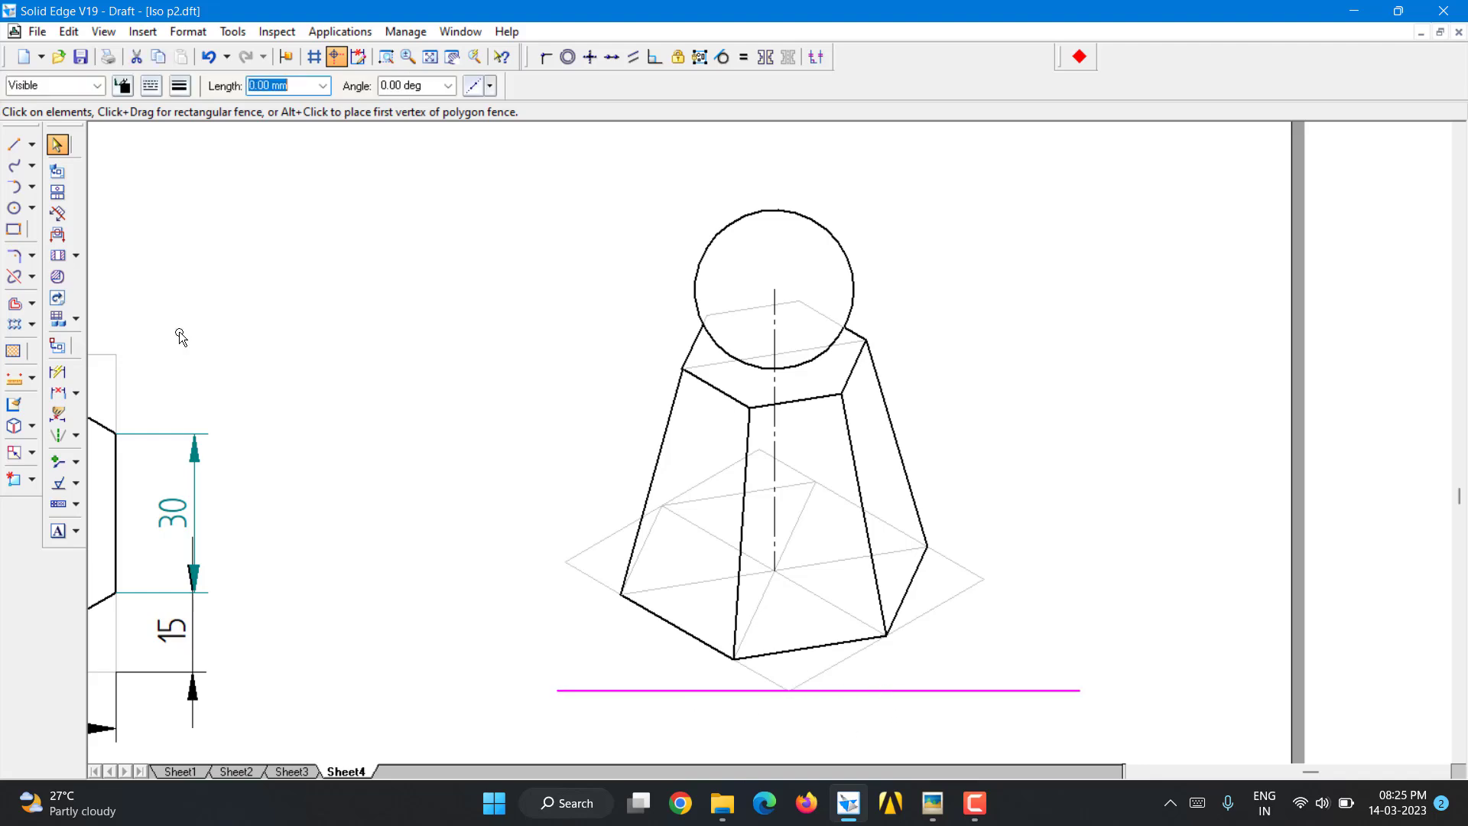
pyautogui.click(124, 86)
pyautogui.click(179, 85)
pyautogui.click(179, 121)
# - Dimension the angles between the horizontal base lines and the rhombus's two lower edges, one on each side
pyautogui.click(67, 392)
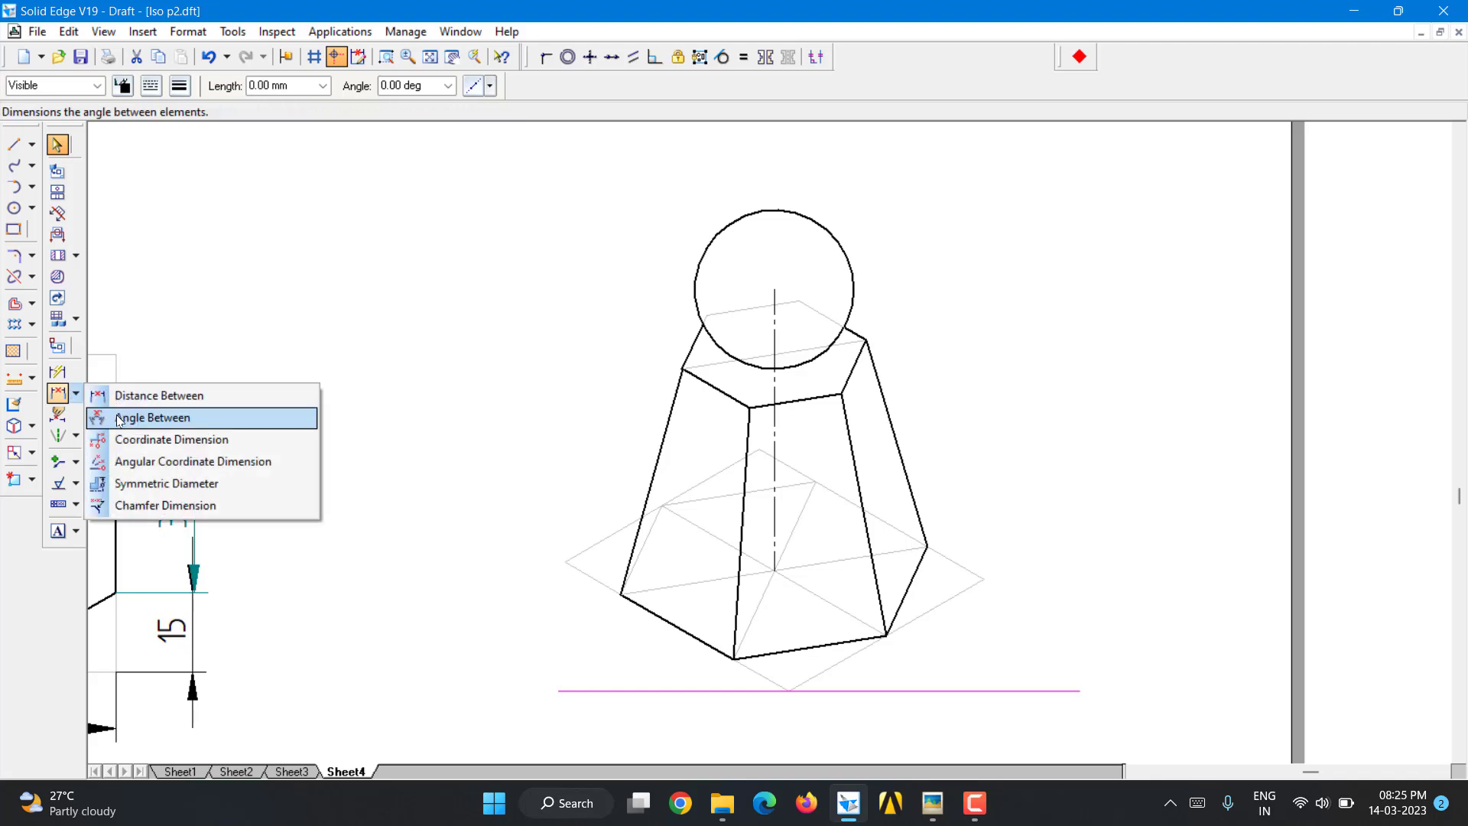
pyautogui.click(121, 416)
pyautogui.click(918, 618)
pyautogui.click(925, 690)
pyautogui.click(966, 642)
pyautogui.click(596, 585)
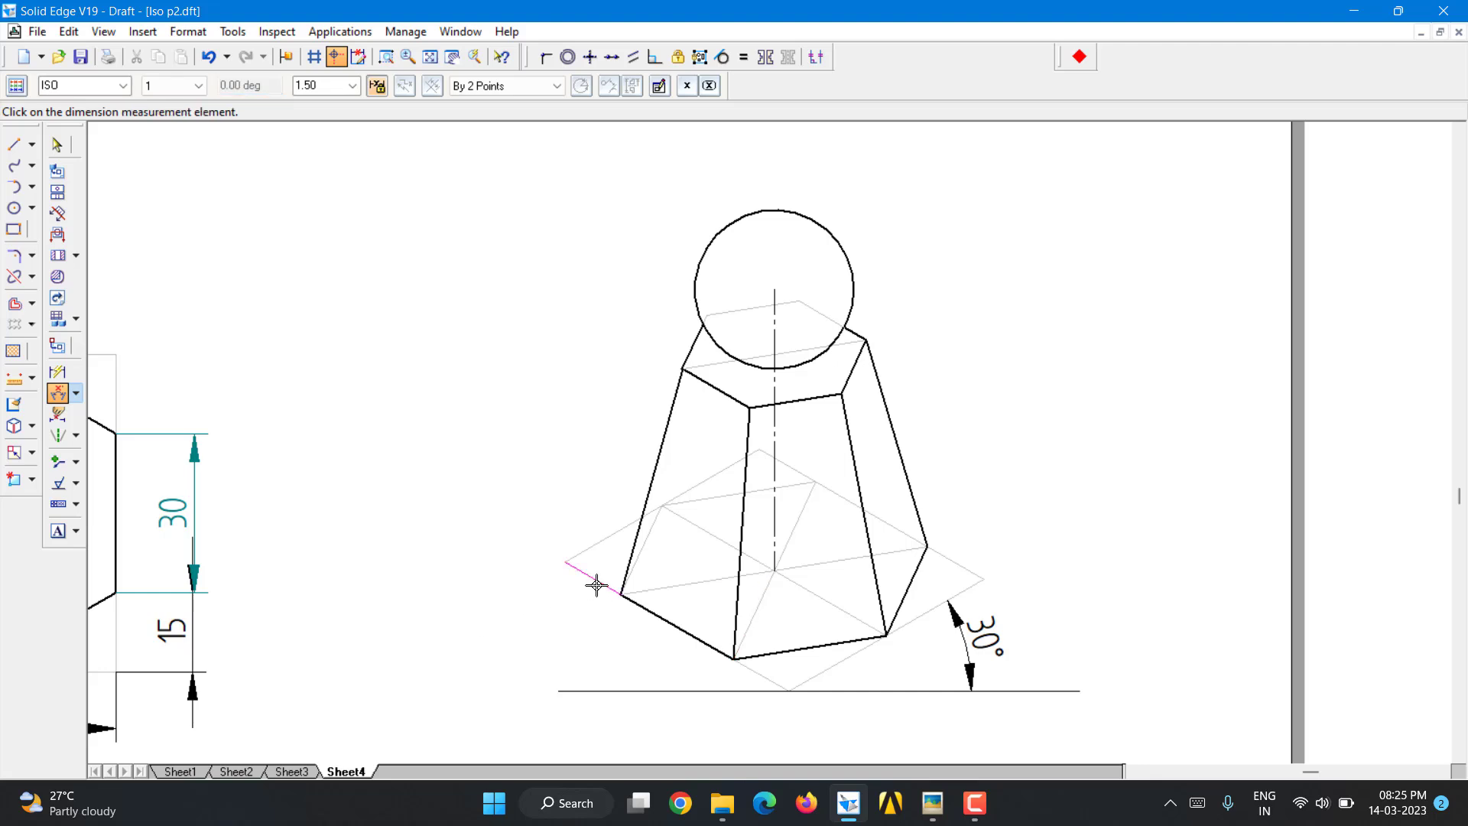
pyautogui.click(608, 690)
pyautogui.click(586, 667)
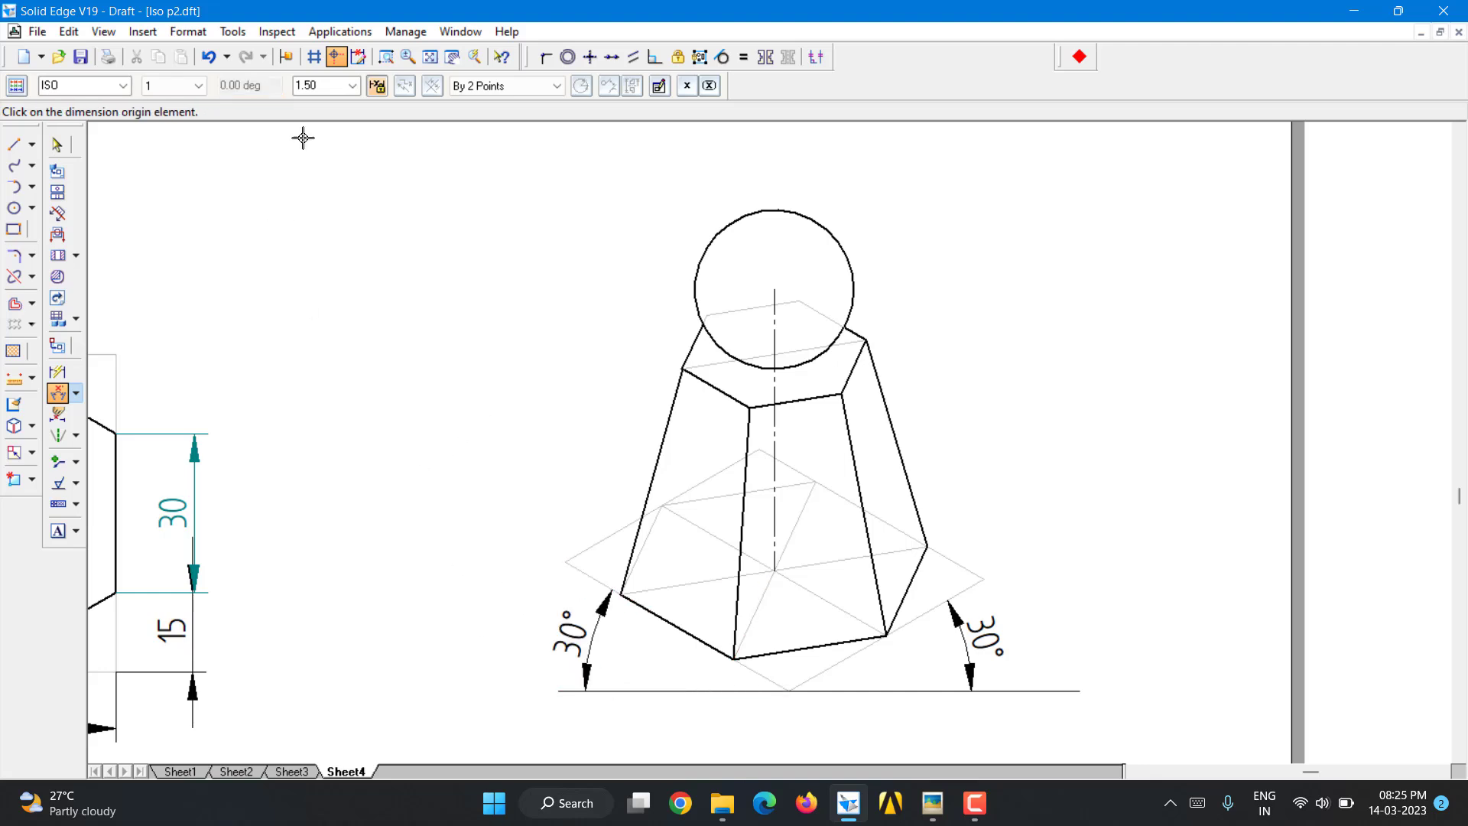
# - Add vertical dimensions for the sphere-radius and frustum-height segments of the axis, aligned to the right of the solids
pyautogui.click(431, 56)
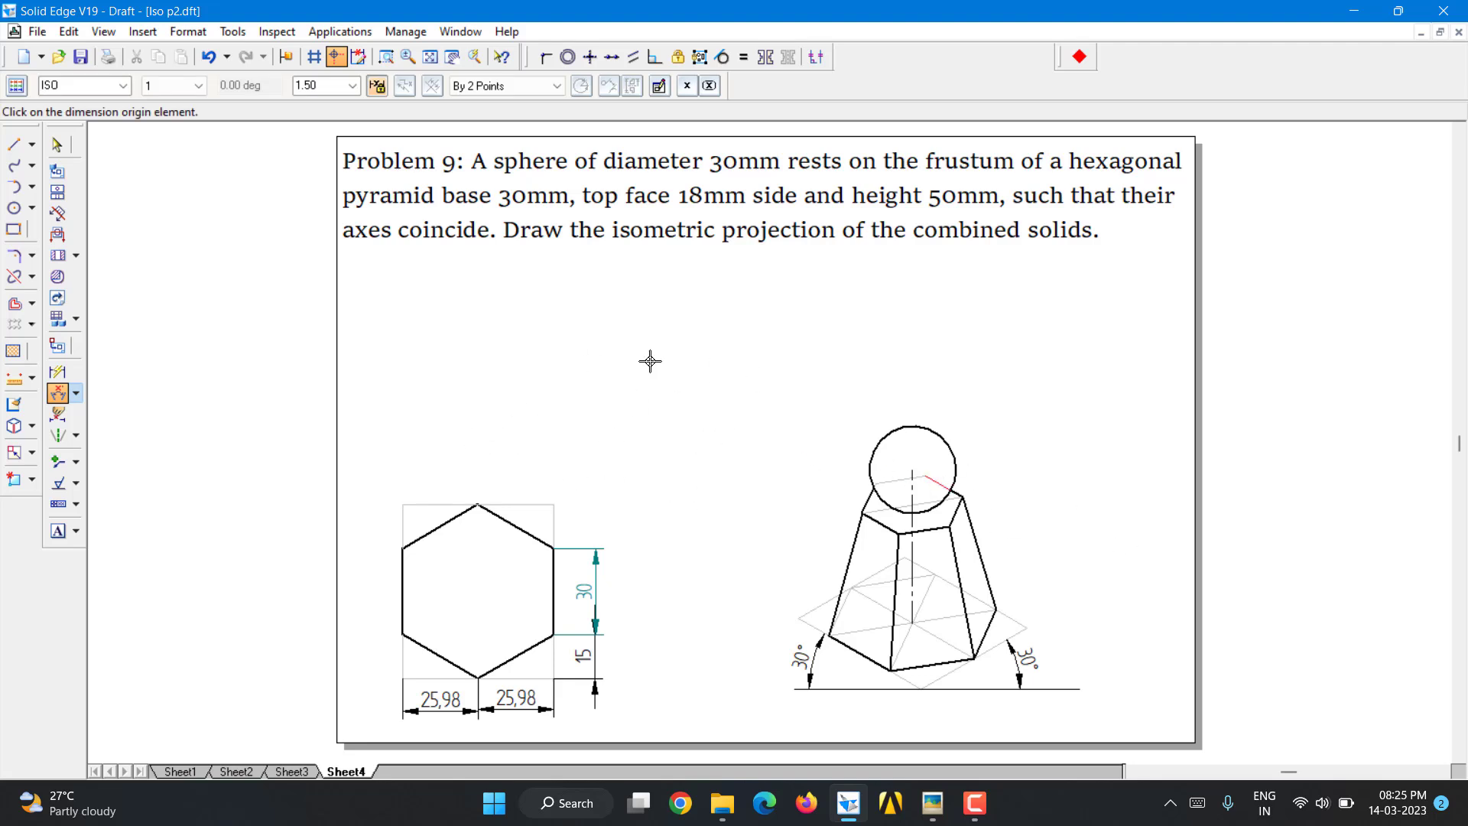
pyautogui.click(58, 373)
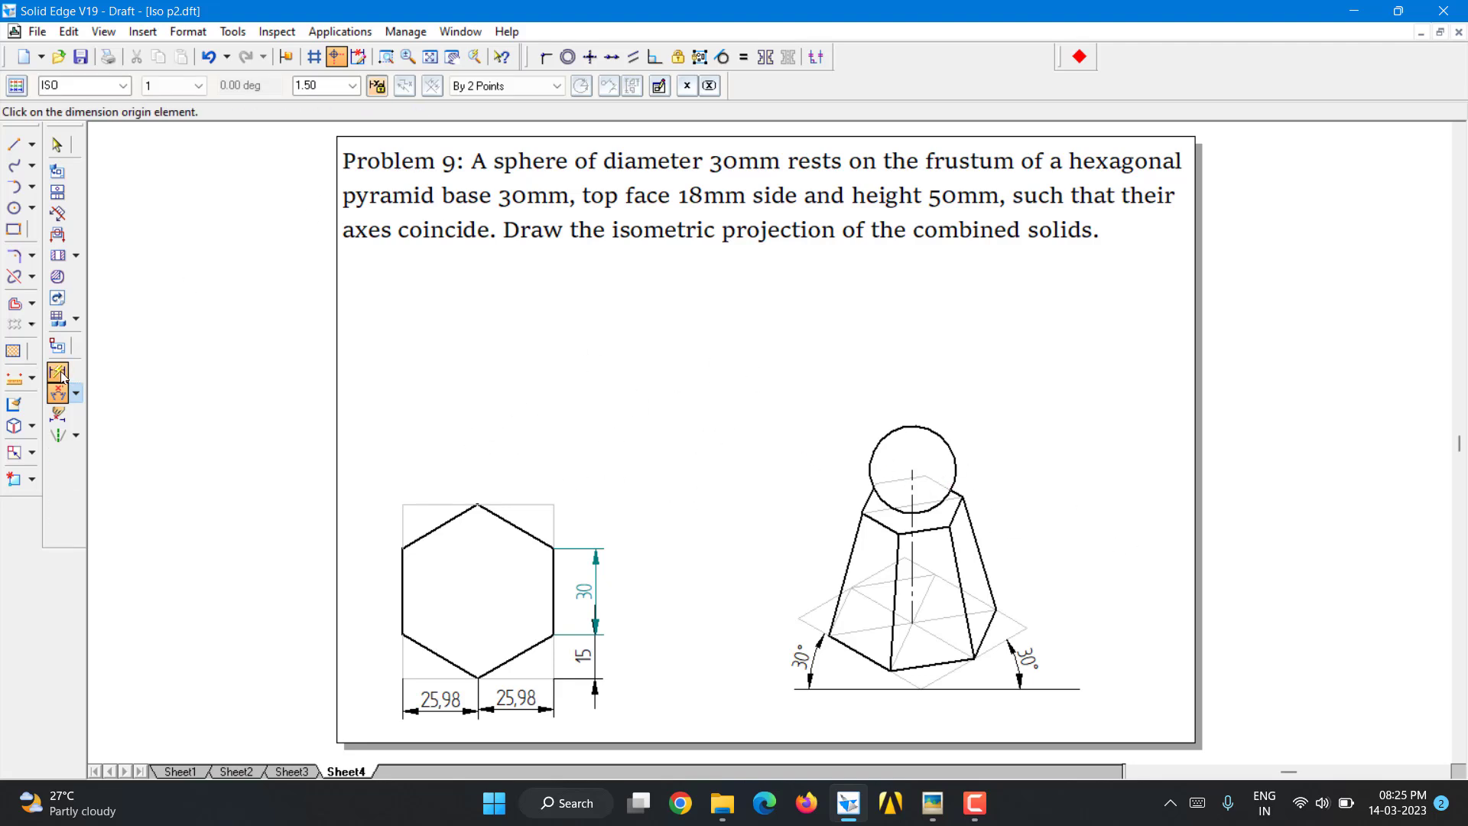
pyautogui.click(913, 486)
pyautogui.click(1032, 477)
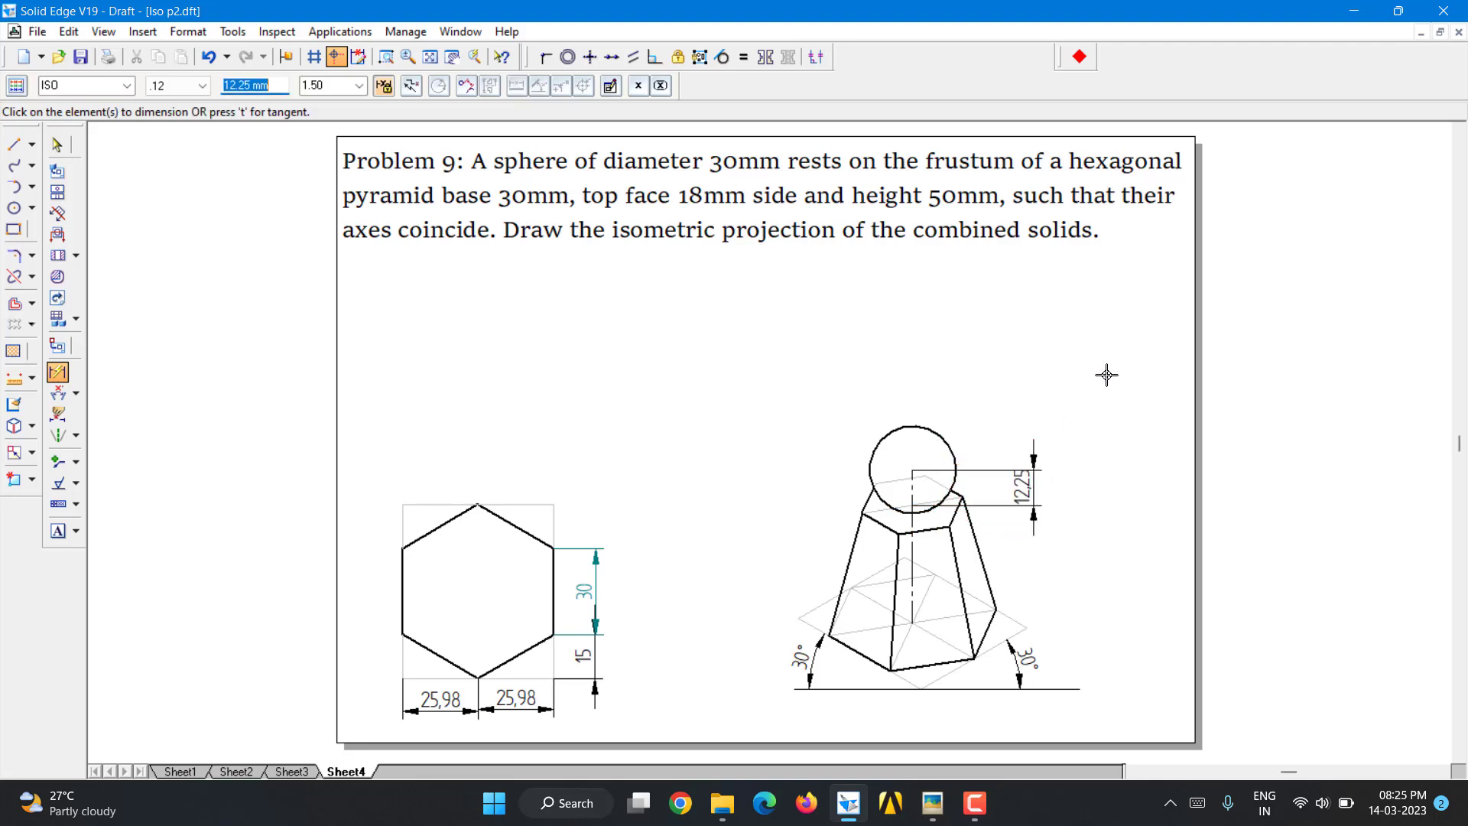
pyautogui.click(911, 574)
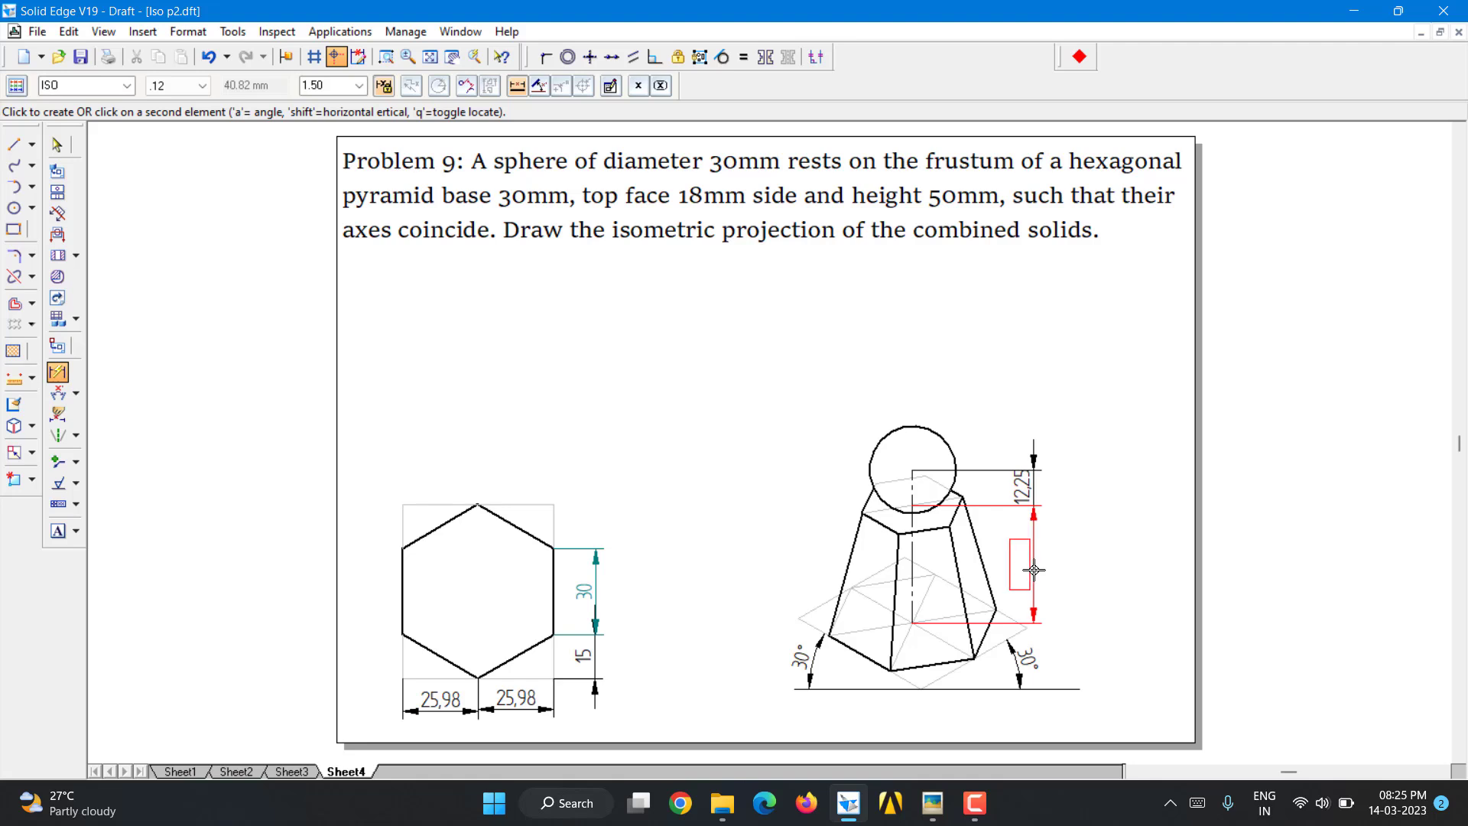
pyautogui.click(1034, 569)
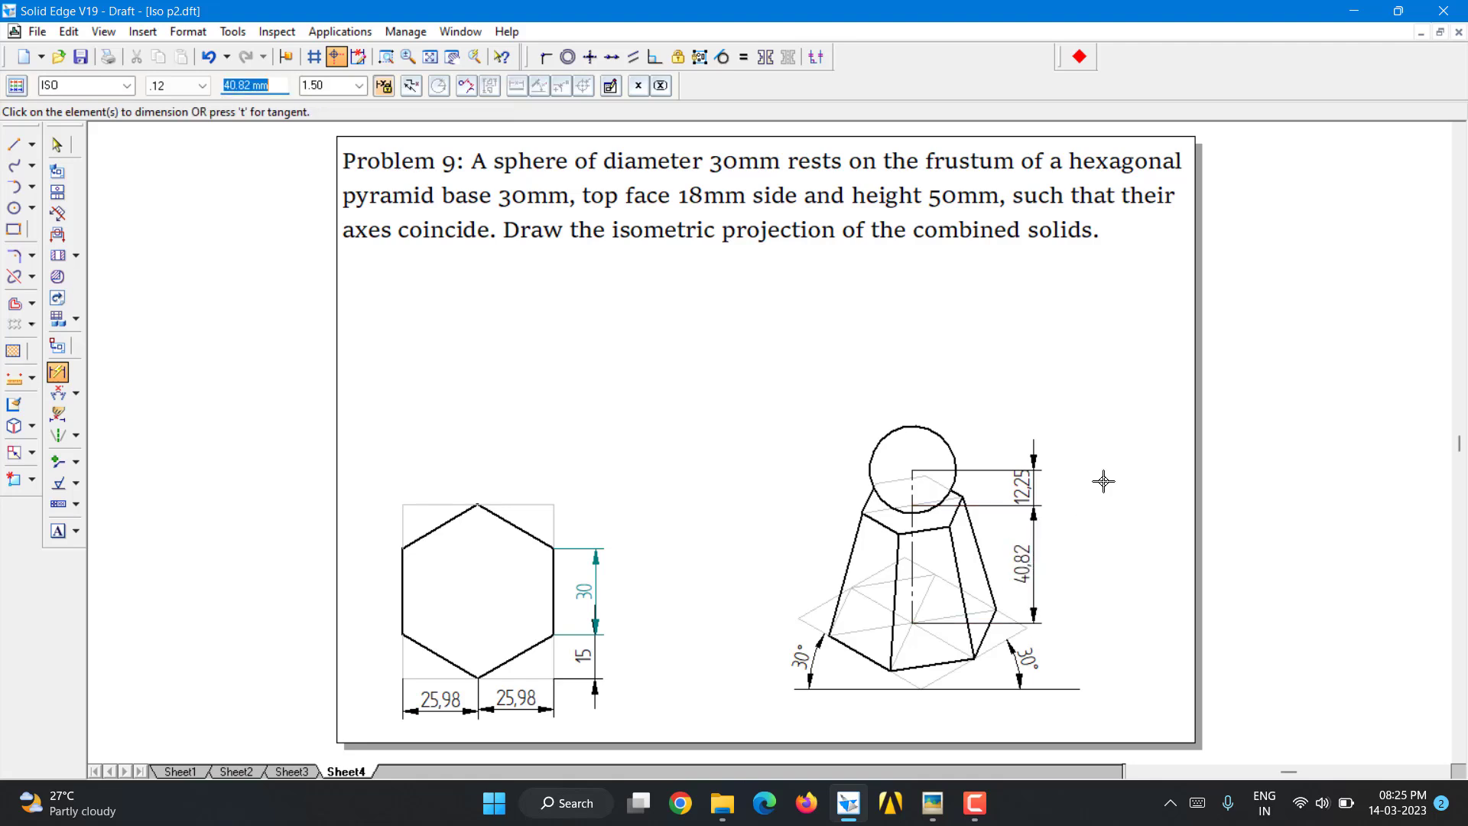
# - Set both vertical axis dimensions to the blank type so their numeric values are hidden
pyautogui.click(57, 143)
pyautogui.click(1034, 466)
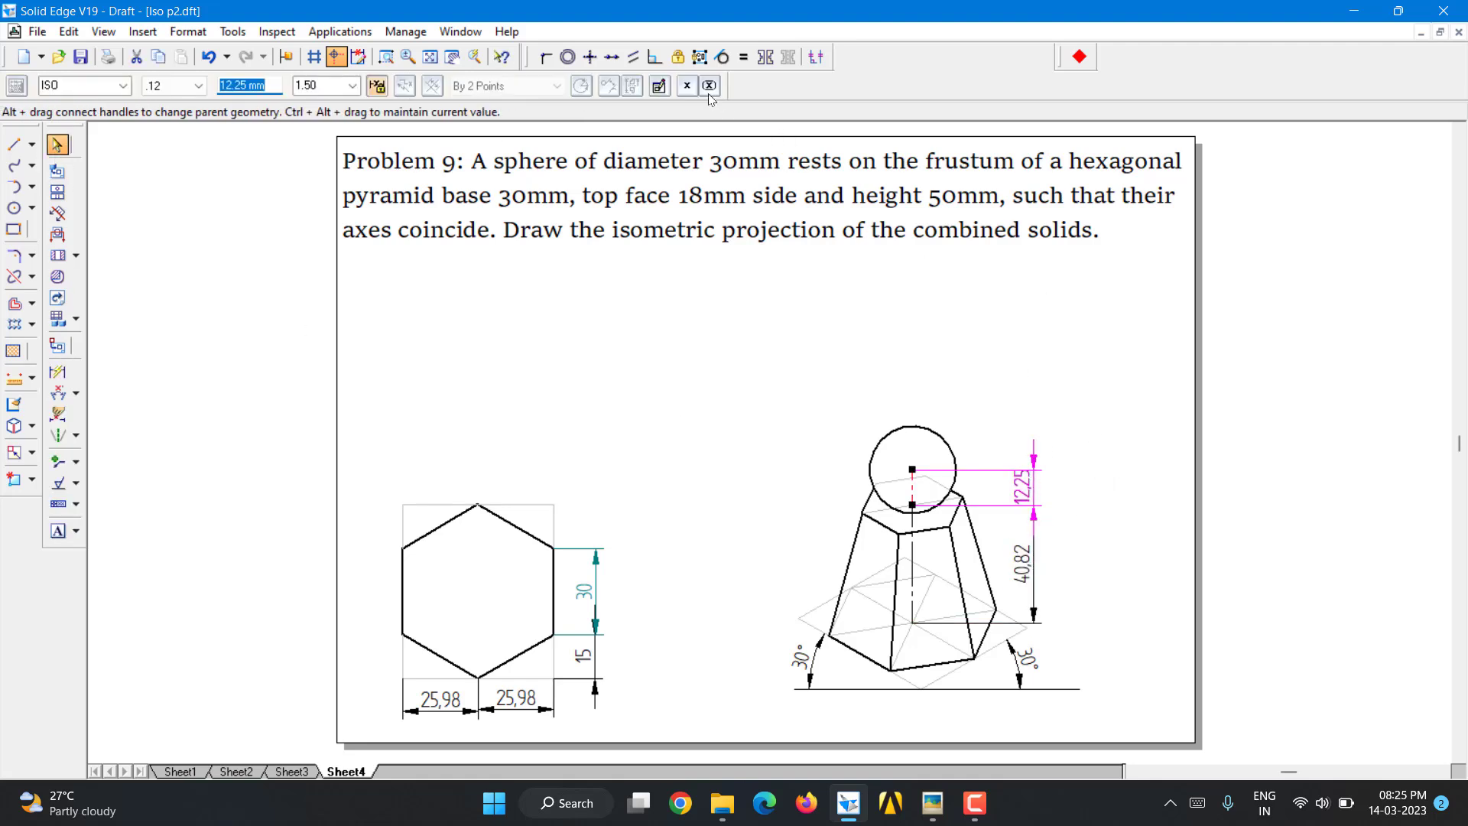
pyautogui.click(706, 88)
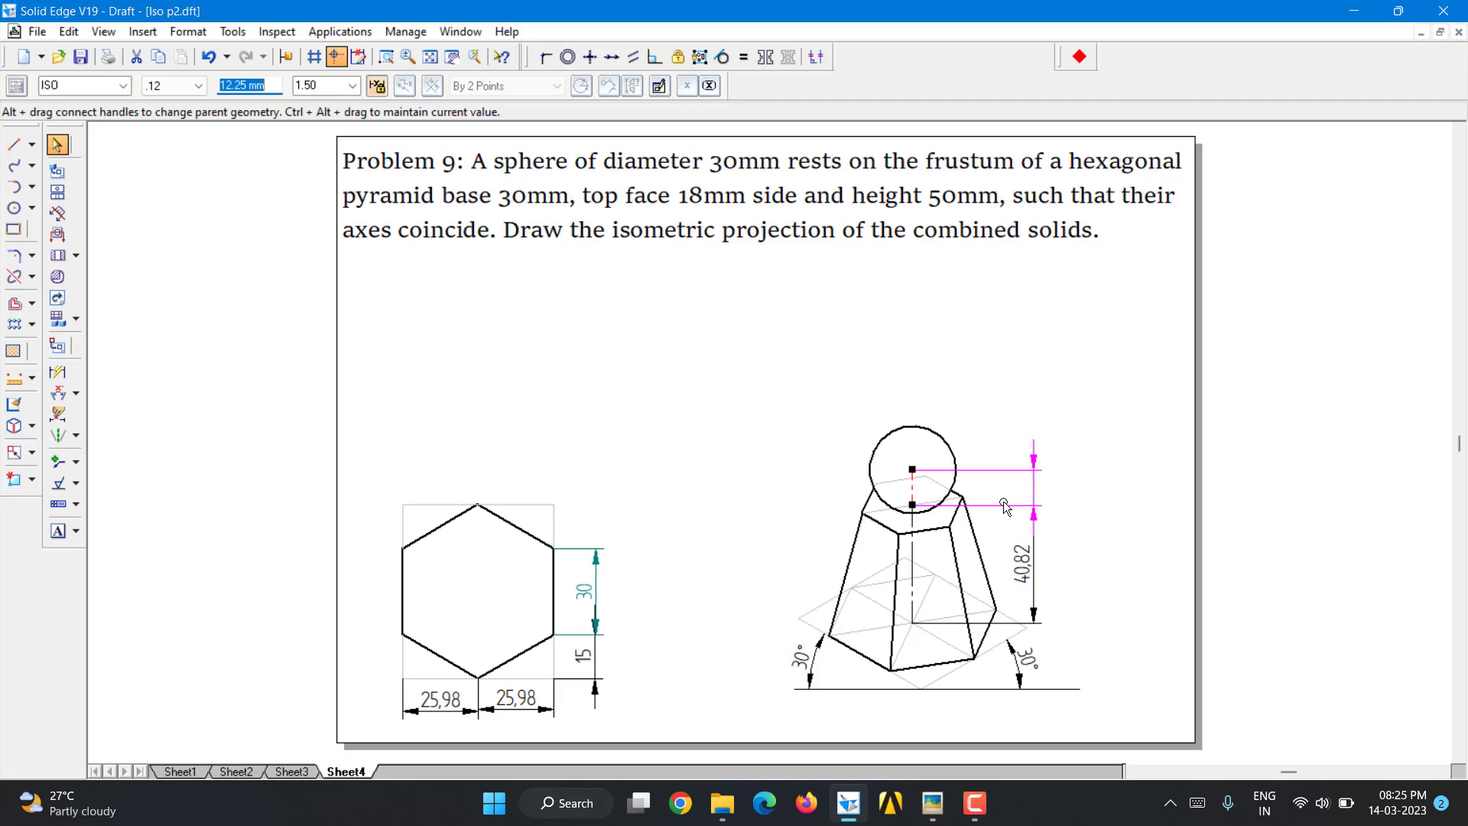
pyautogui.click(1040, 580)
pyautogui.click(690, 95)
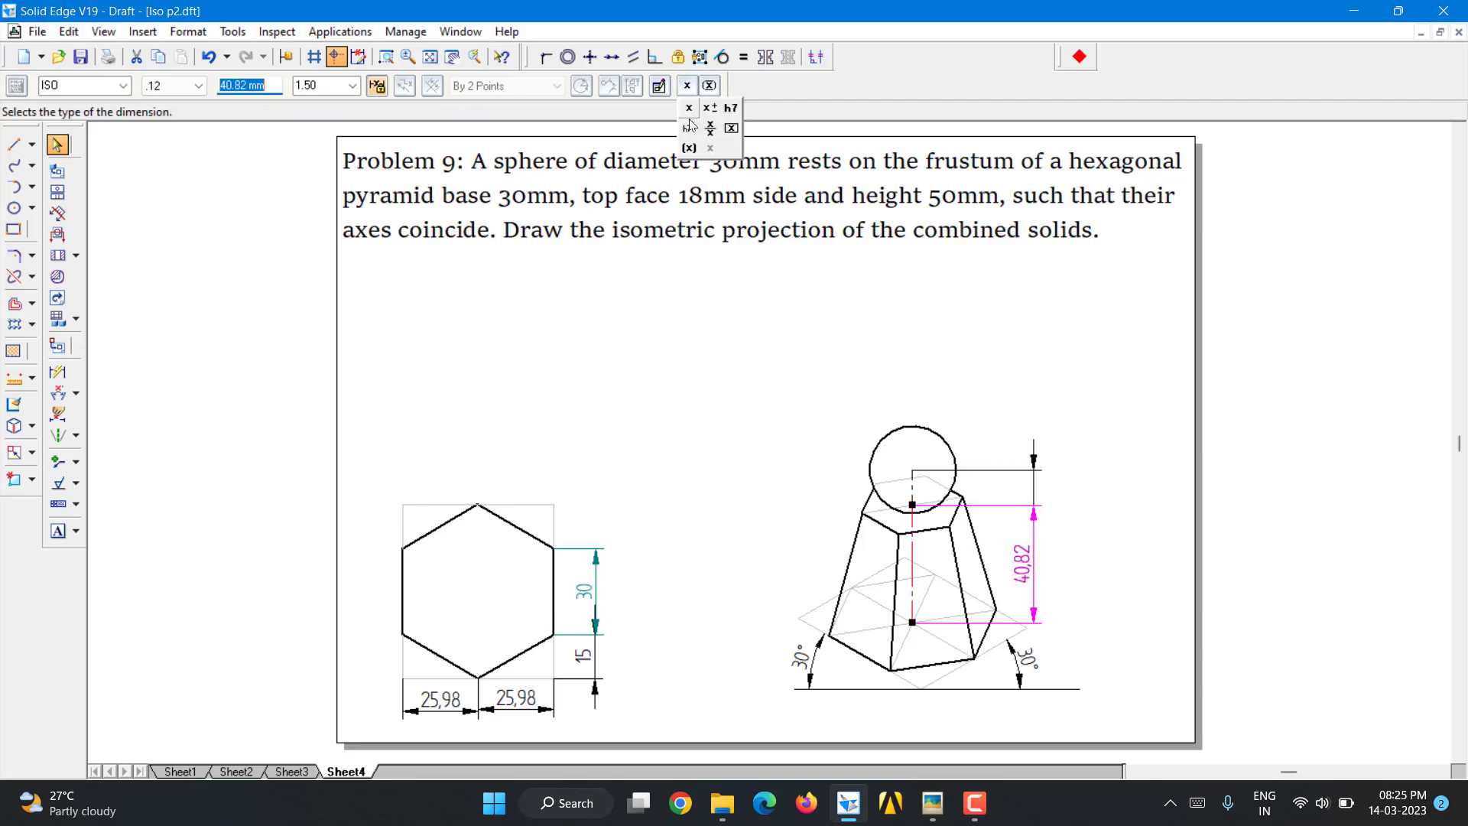
pyautogui.click(711, 164)
pyautogui.click(1085, 469)
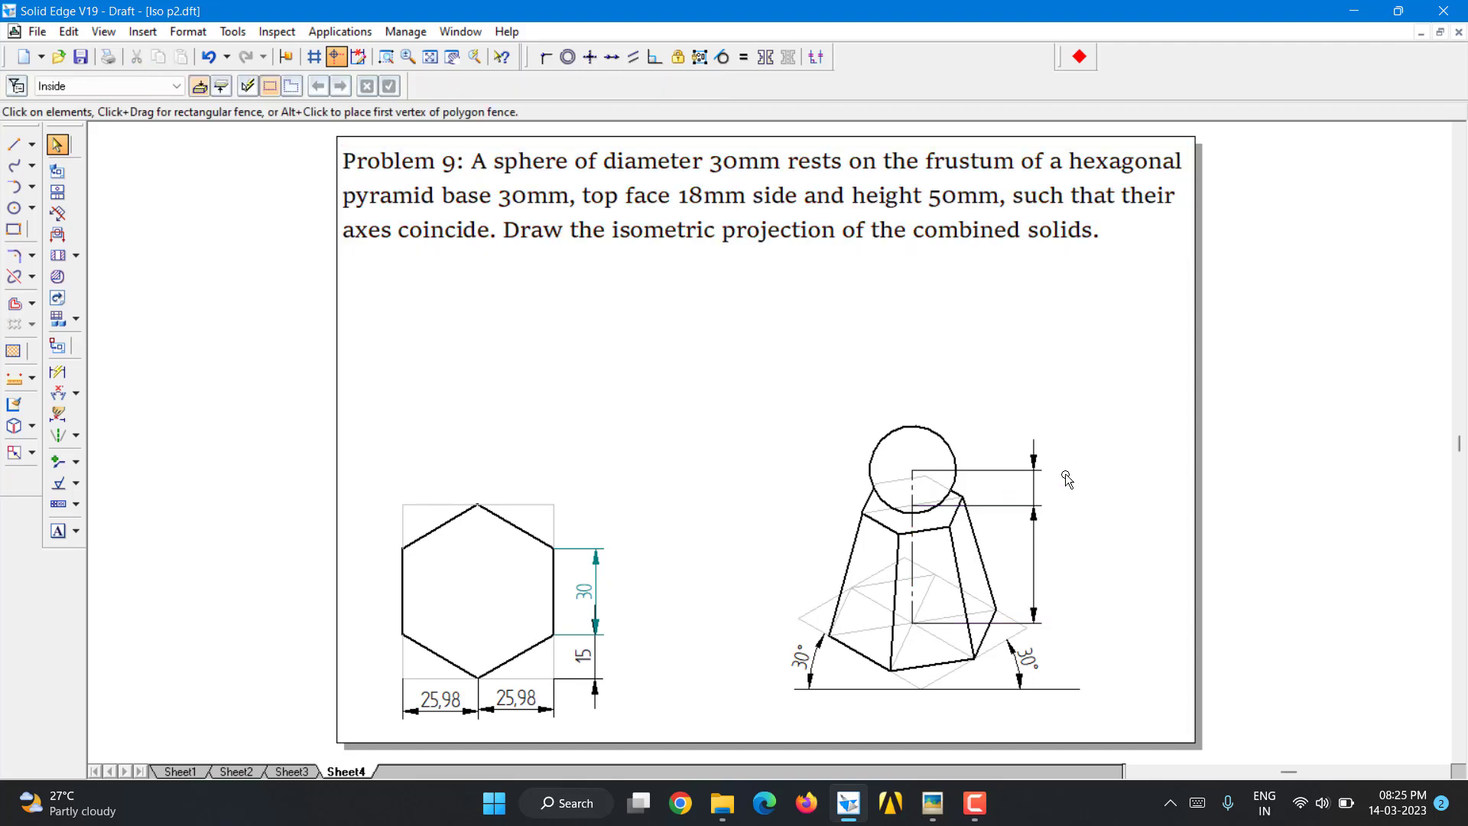
# - Add the prefix ISO 15 to the sphere-radius dimension and ISO 50 to the frustum-height dimension
pyautogui.click(1035, 487)
pyautogui.click(660, 85)
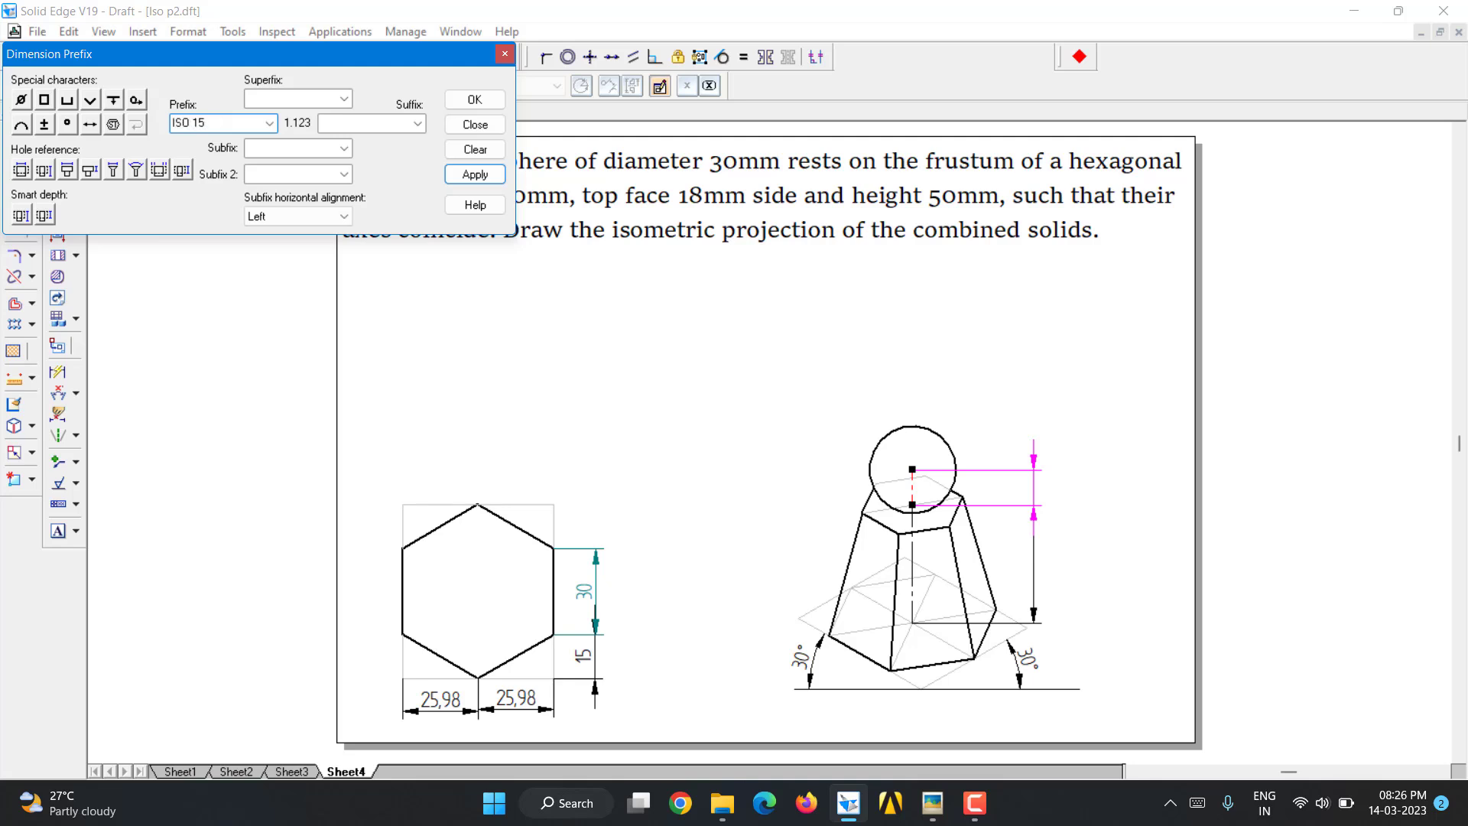
pyautogui.click(473, 99)
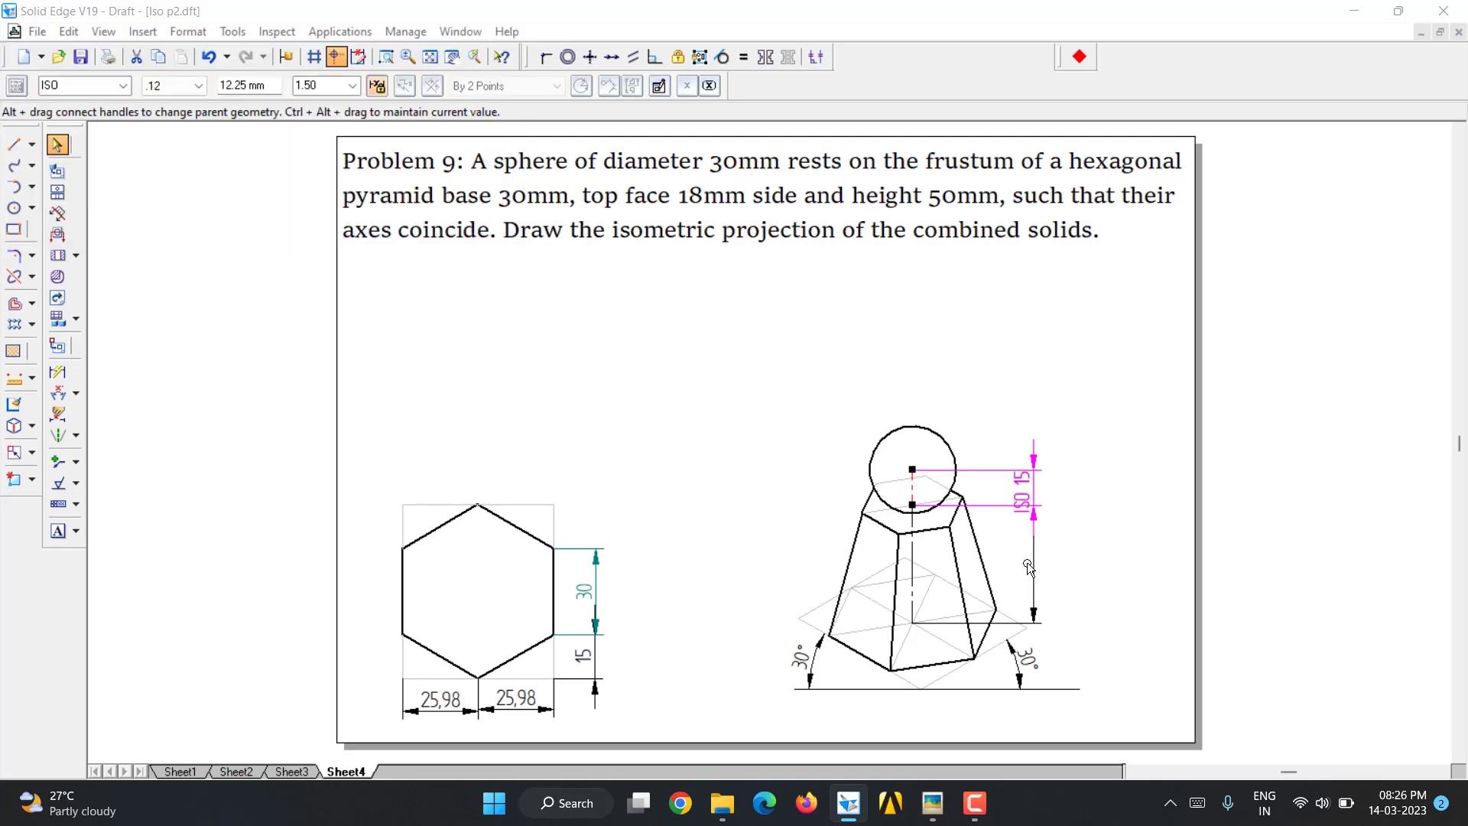
pyautogui.click(667, 88)
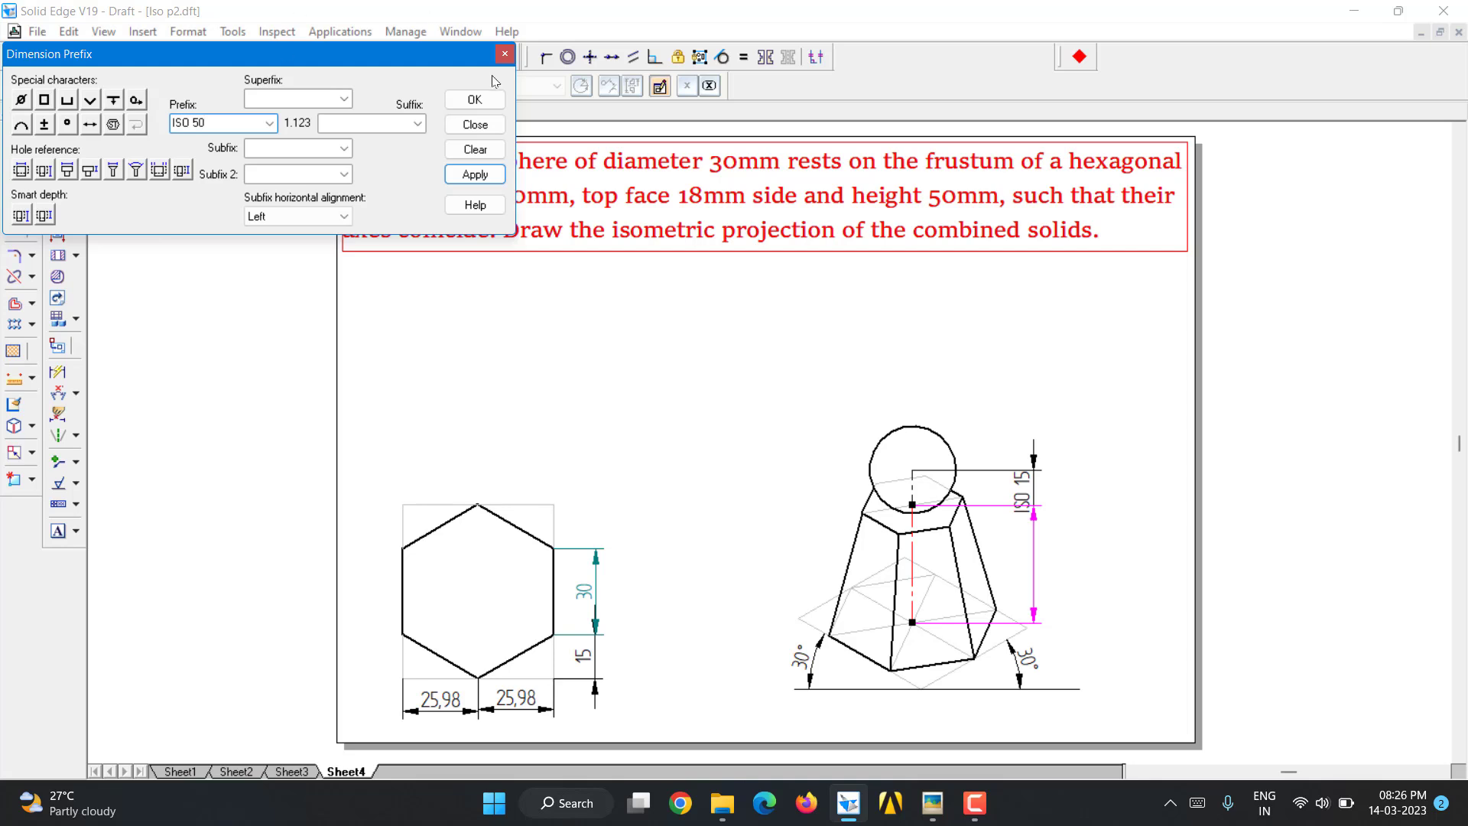
pyautogui.click(484, 99)
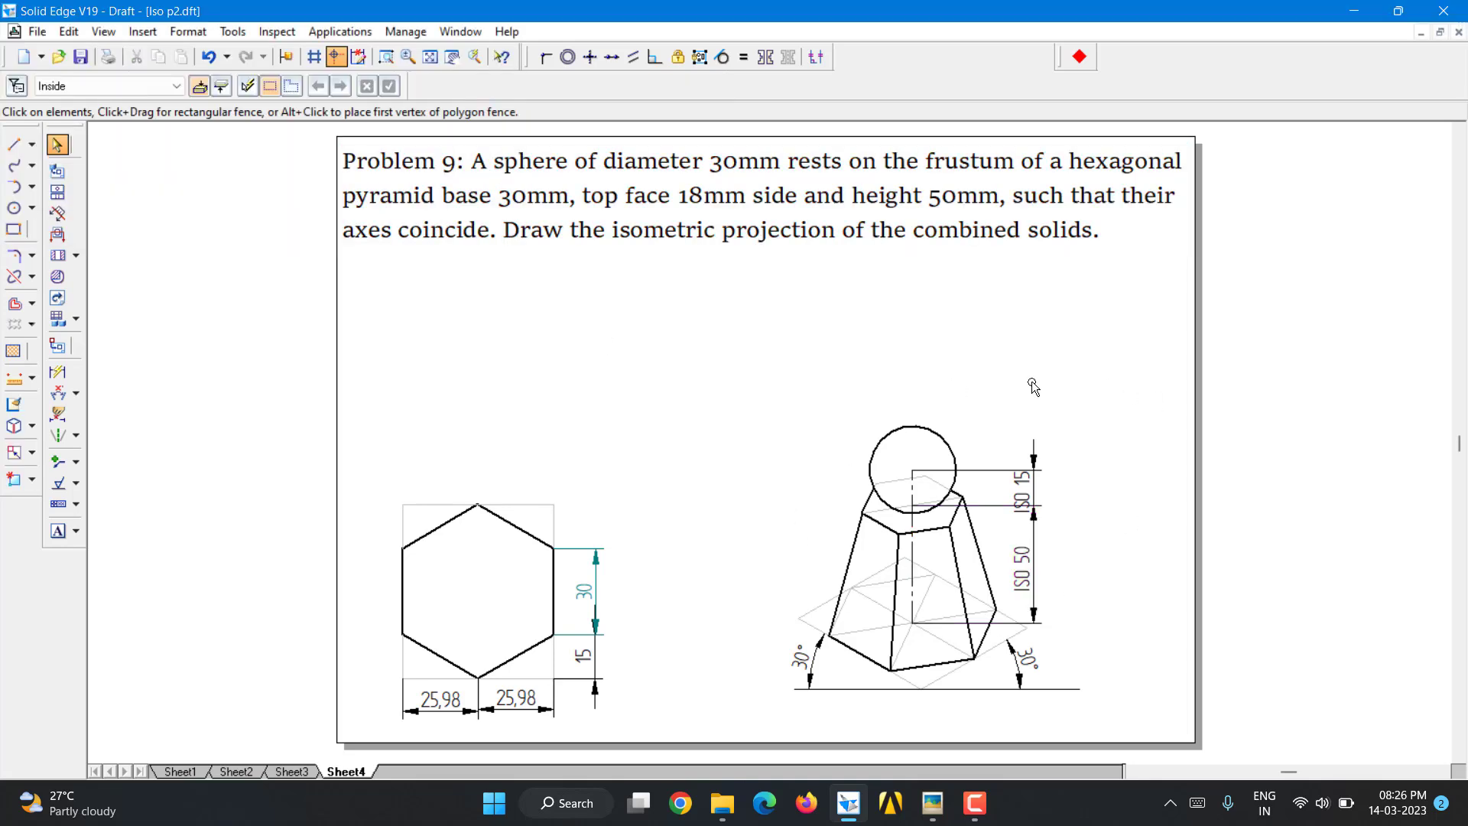
# - Dimension the sphere's diameter and place the dimension clear above the circle
pyautogui.click(57, 373)
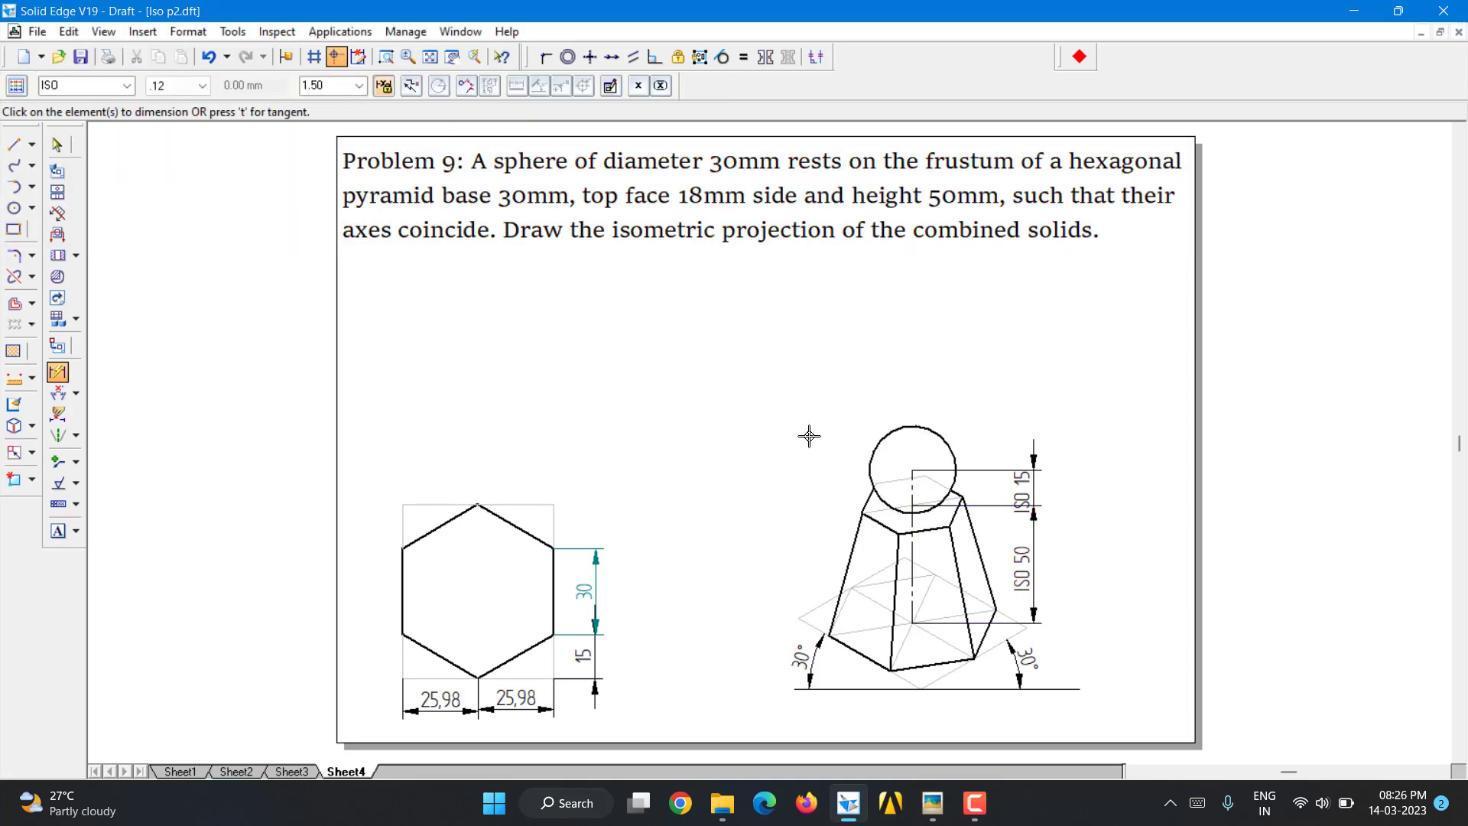
pyautogui.click(871, 458)
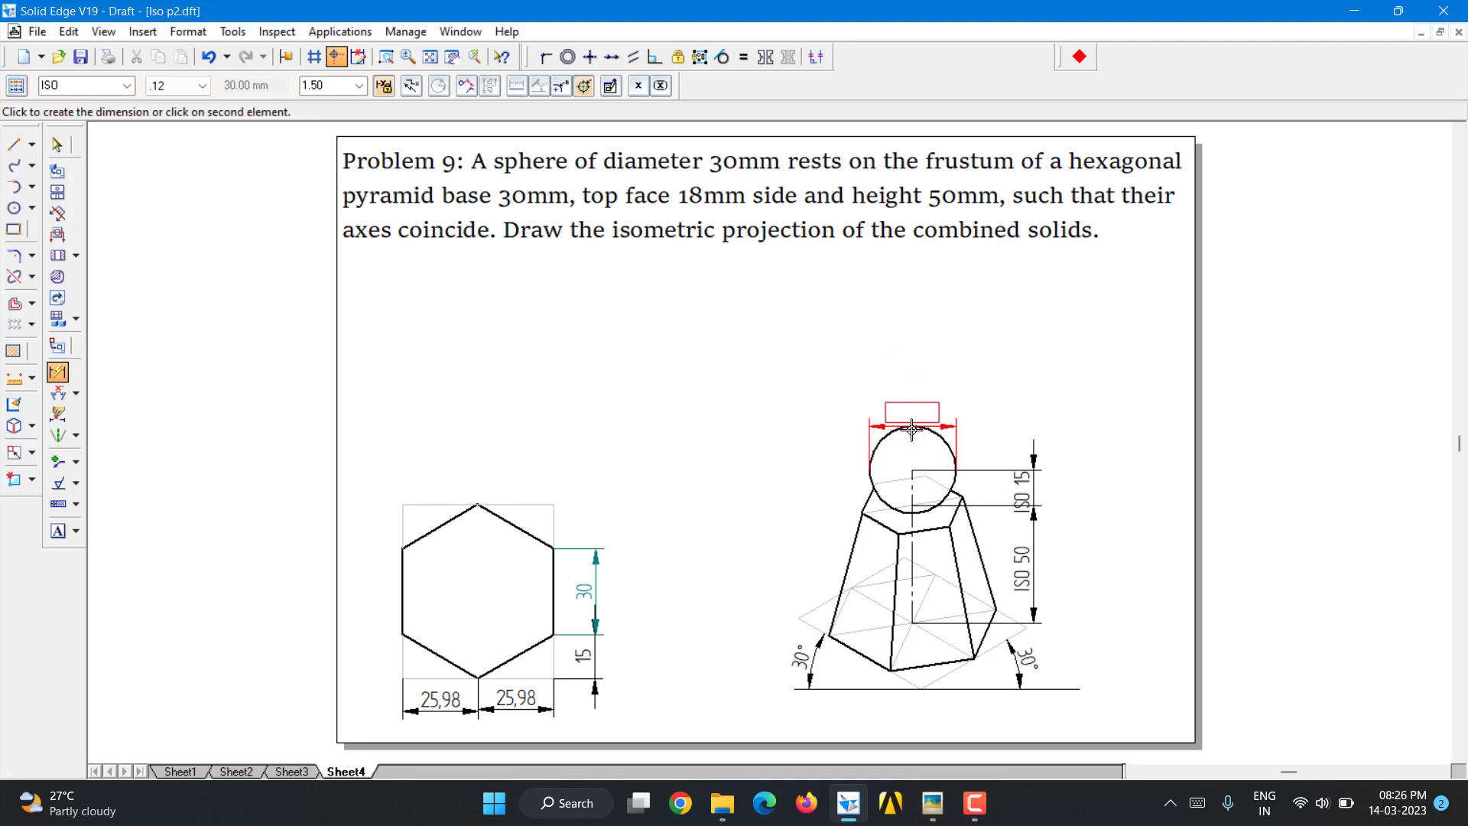
pyautogui.click(911, 430)
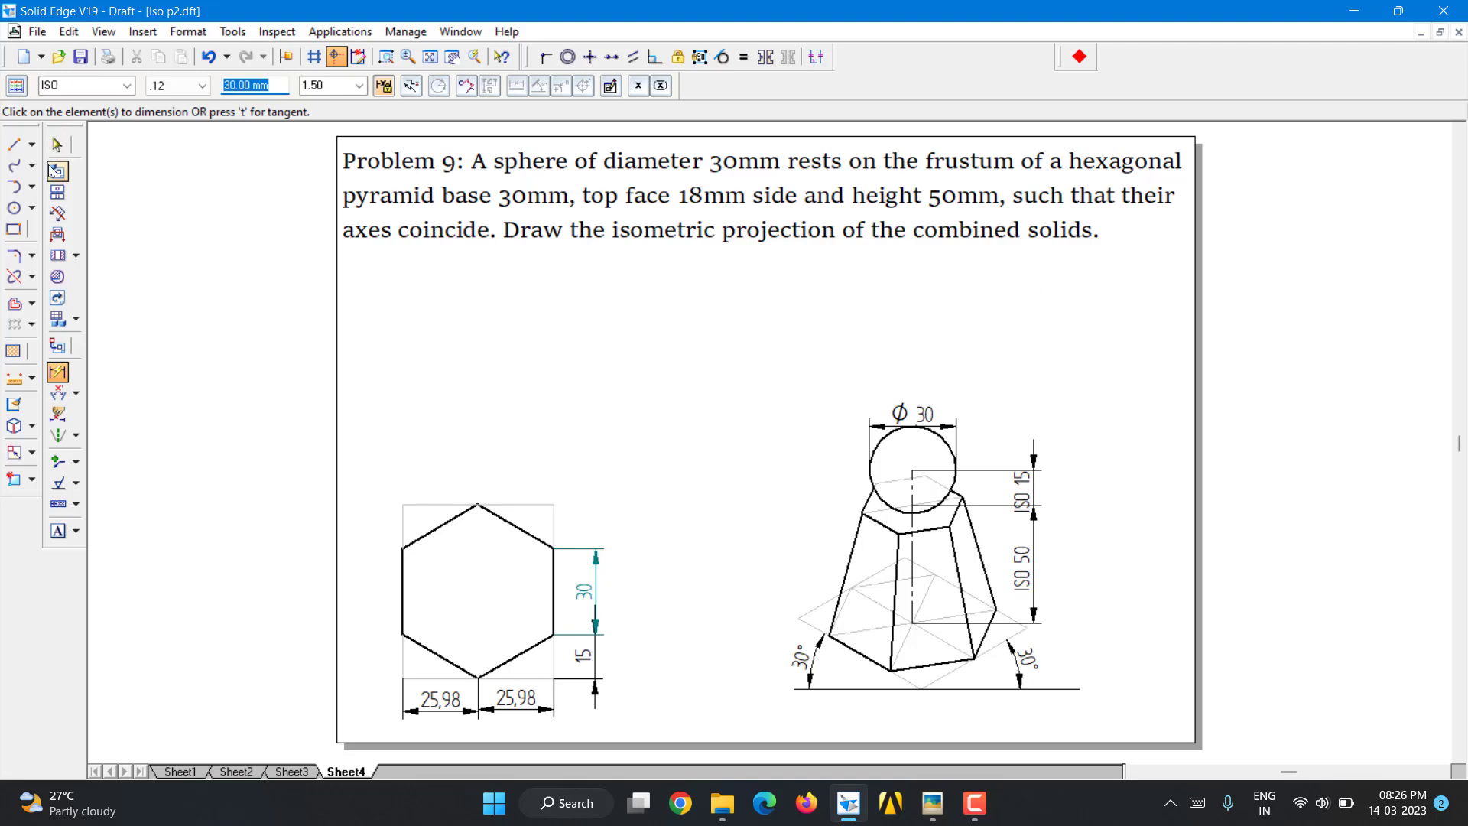
pyautogui.click(58, 145)
pyautogui.moveTo(943, 426); pyautogui.dragTo(882, 398)
pyautogui.click(1058, 337)
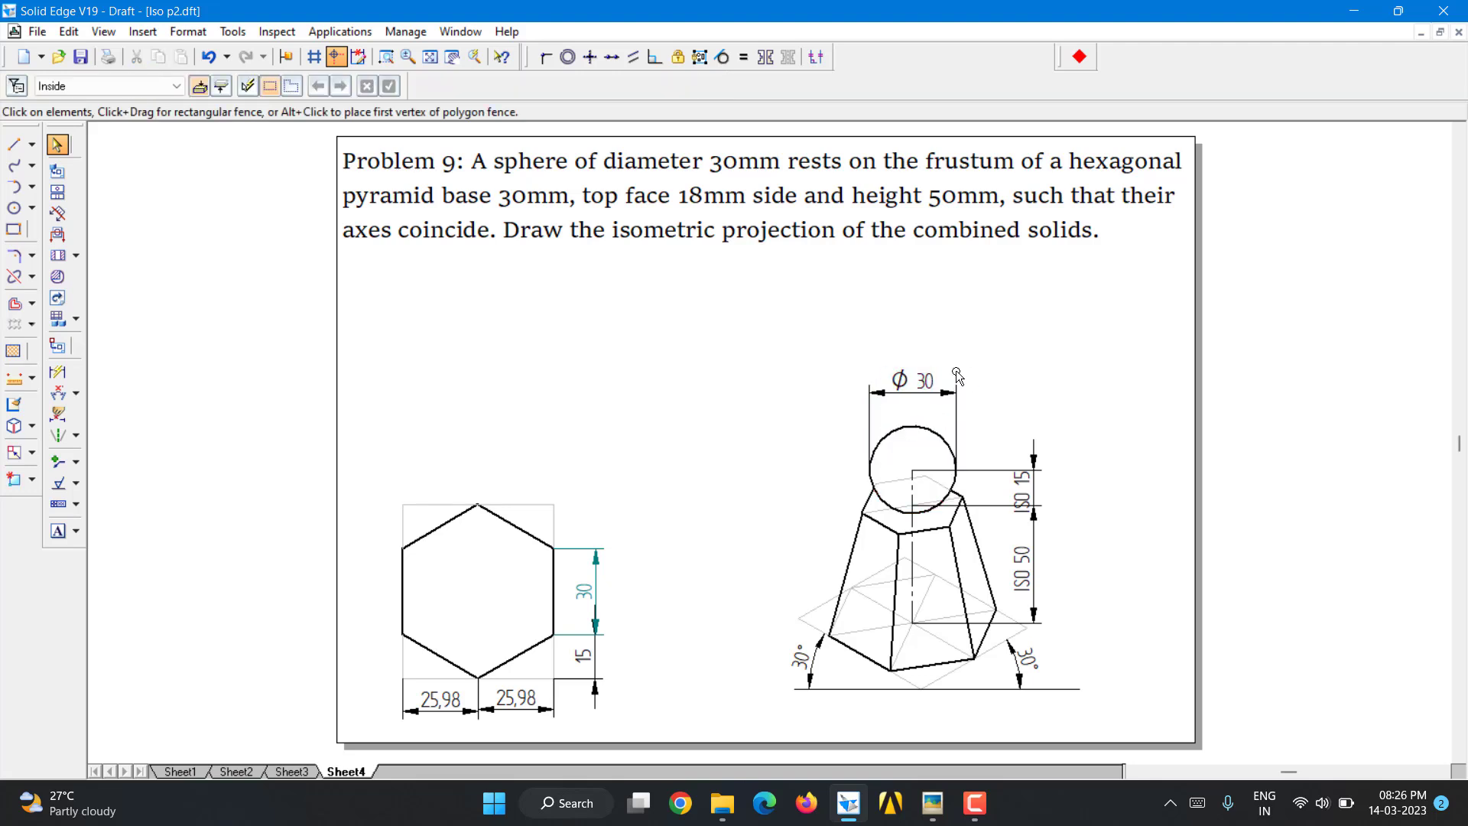